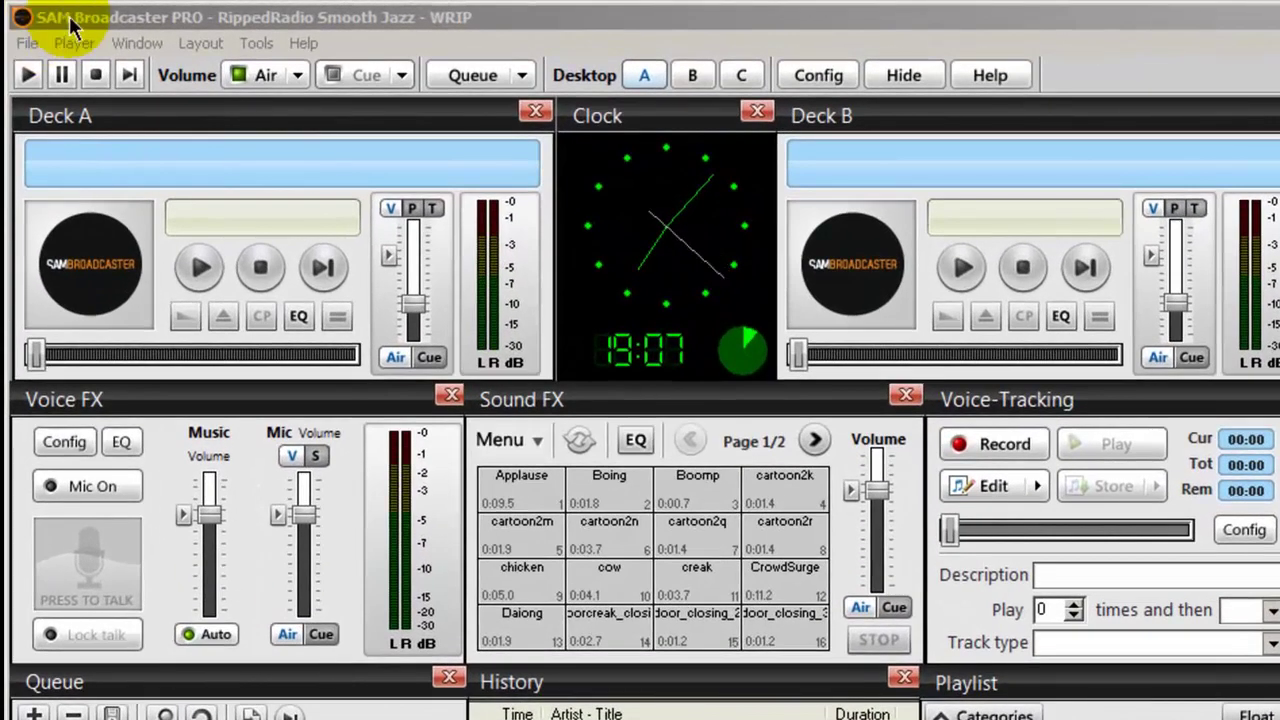
- Save the current SAM Broadcaster configuration from the File menu
left_click(76, 20)
left_click(22, 44)
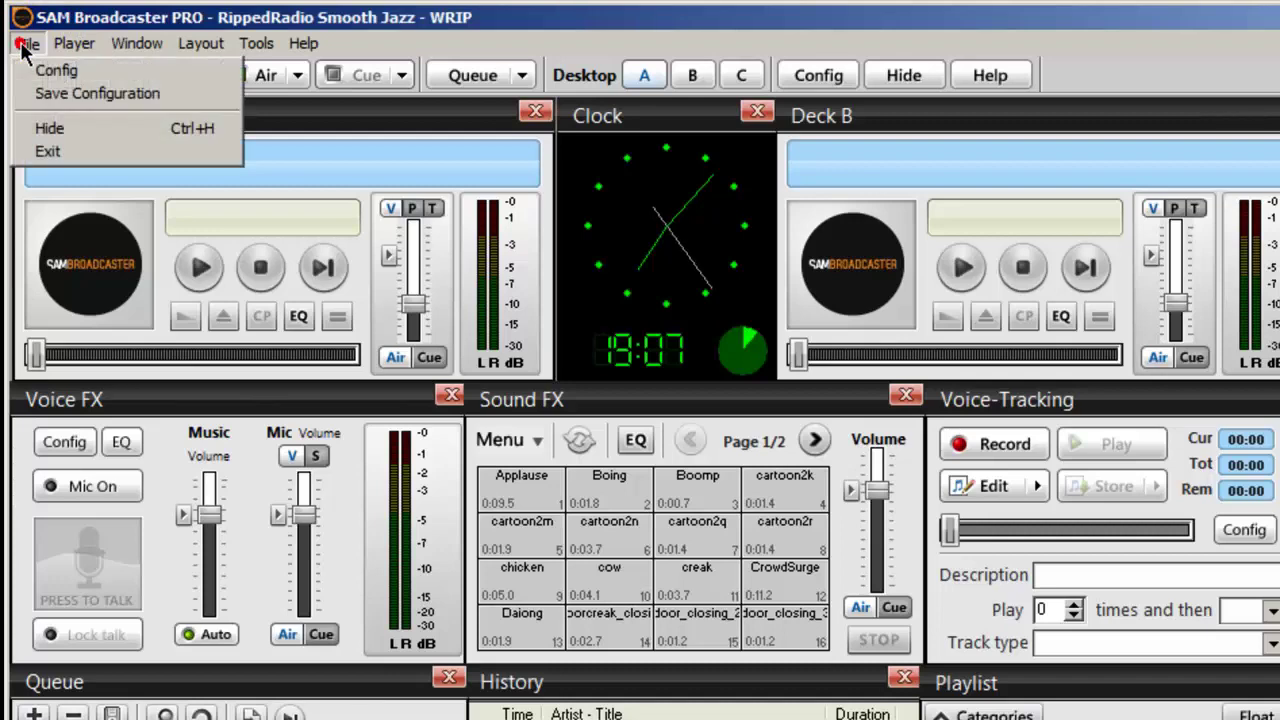
left_click(78, 90)
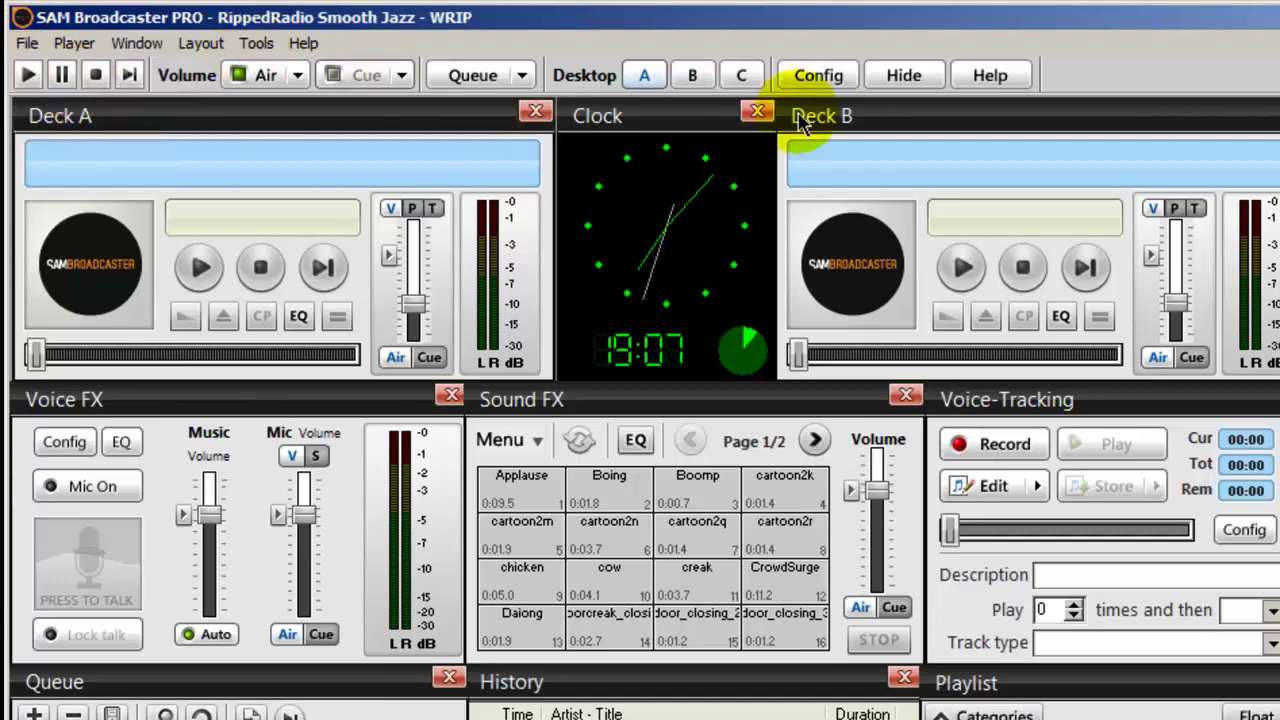
- In Config, view the Station Details, Relays, Audio Mixer, Cross-fading and Gap Killer pages
left_click(818, 76)
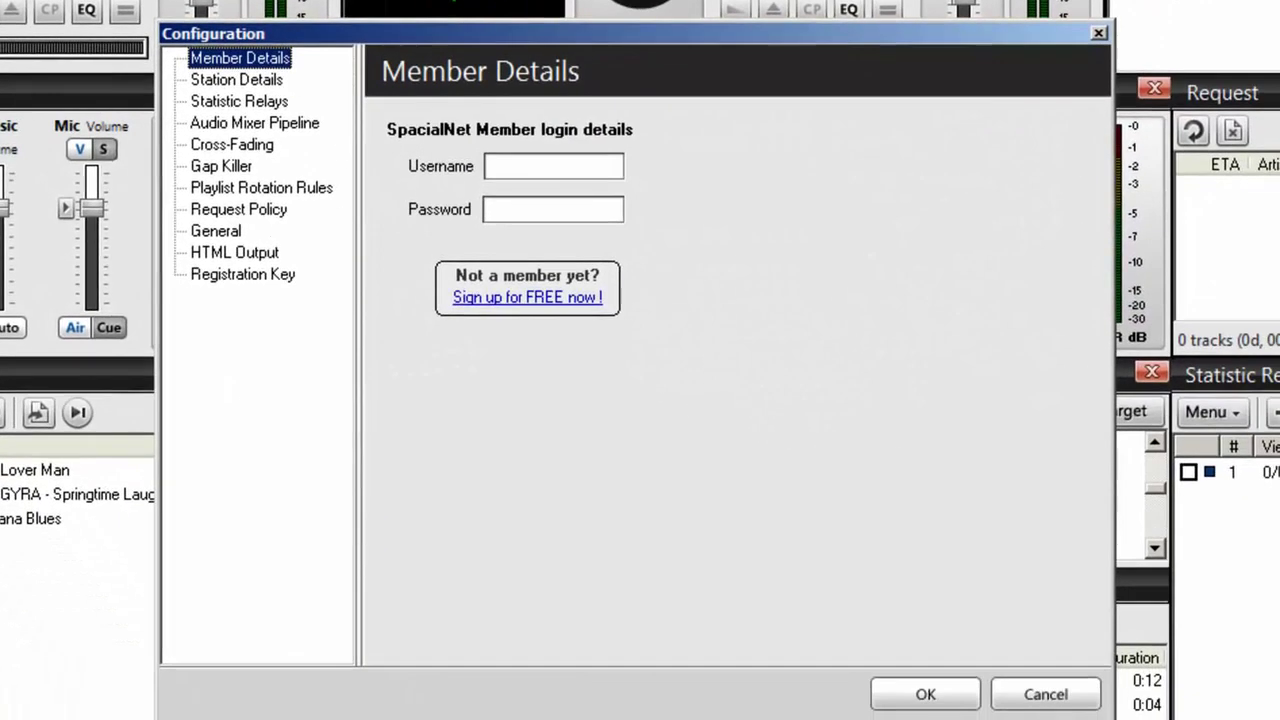
left_click(237, 78)
left_click(236, 100)
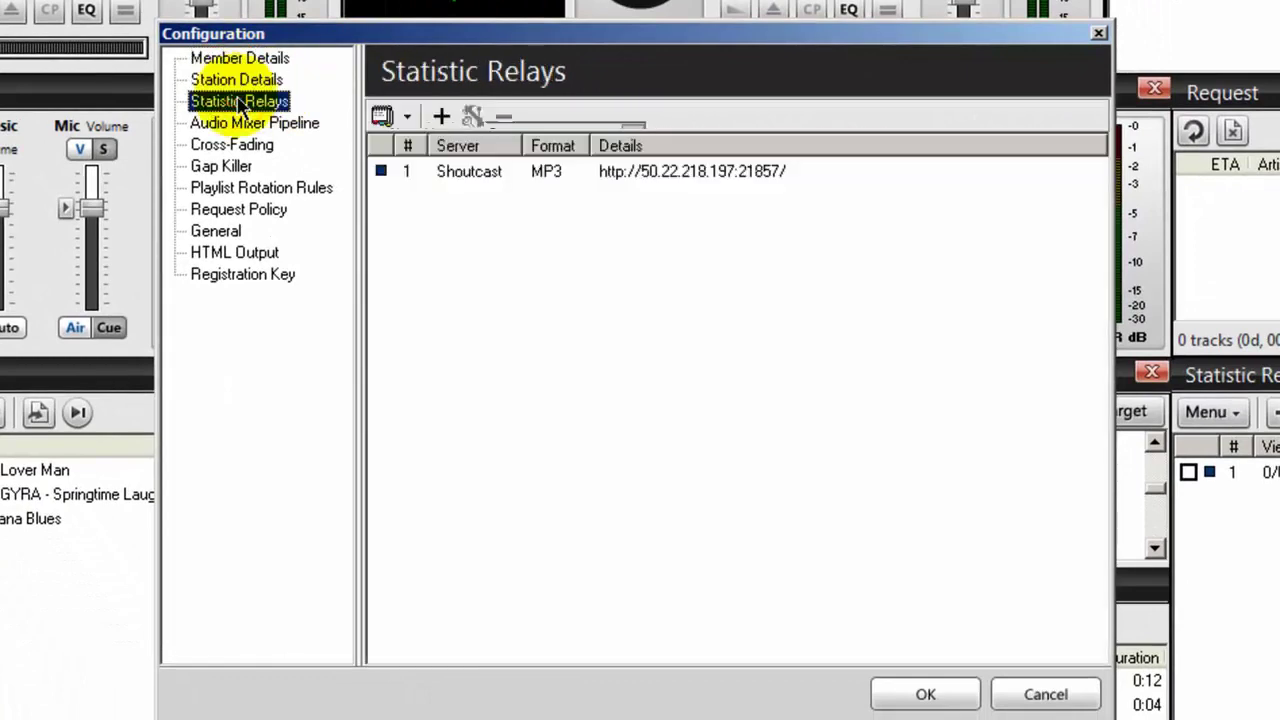
left_click(233, 124)
left_click(228, 146)
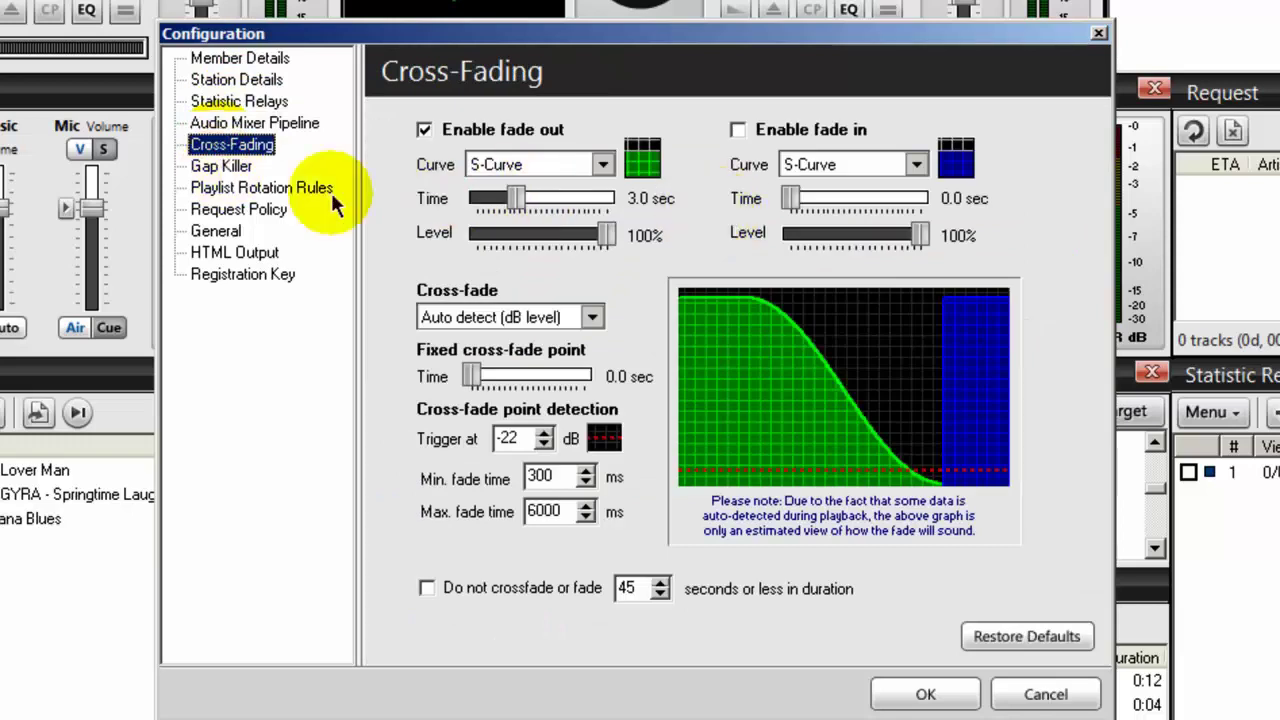
left_click(224, 166)
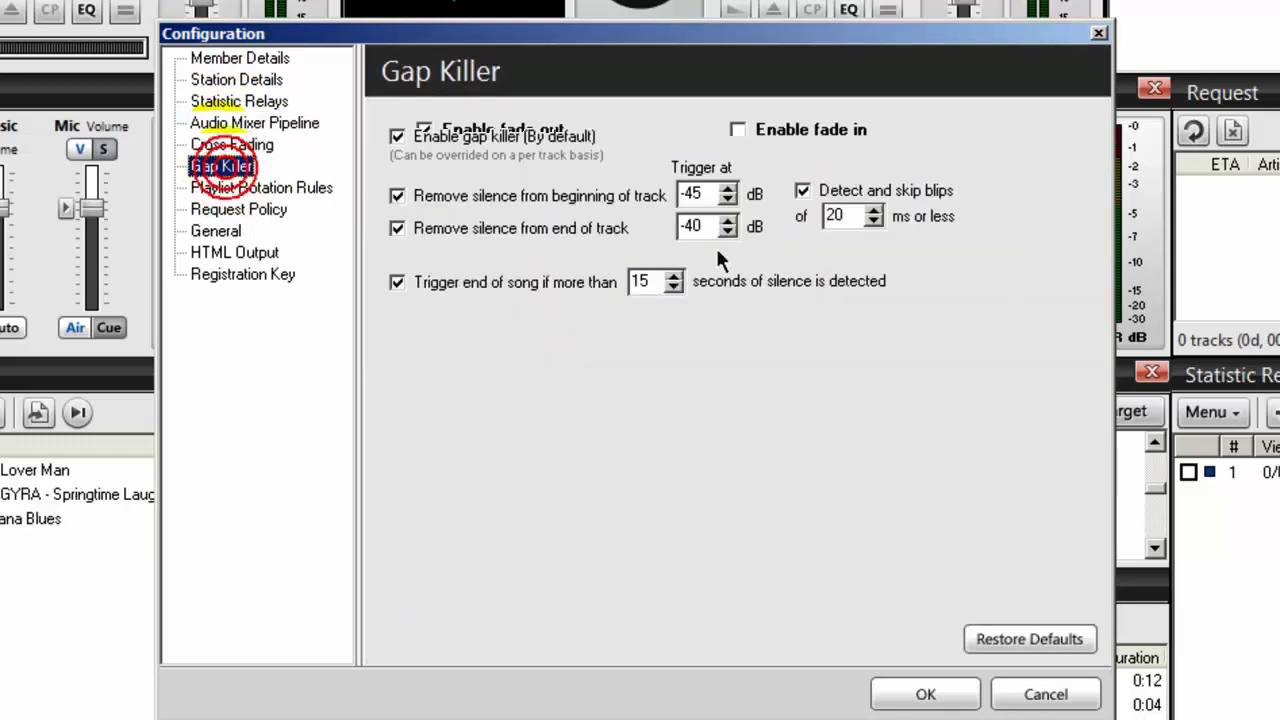
- View the Playlist Rotation, Request Policy, General, HTML Output and Registration Key pages
left_click(258, 189)
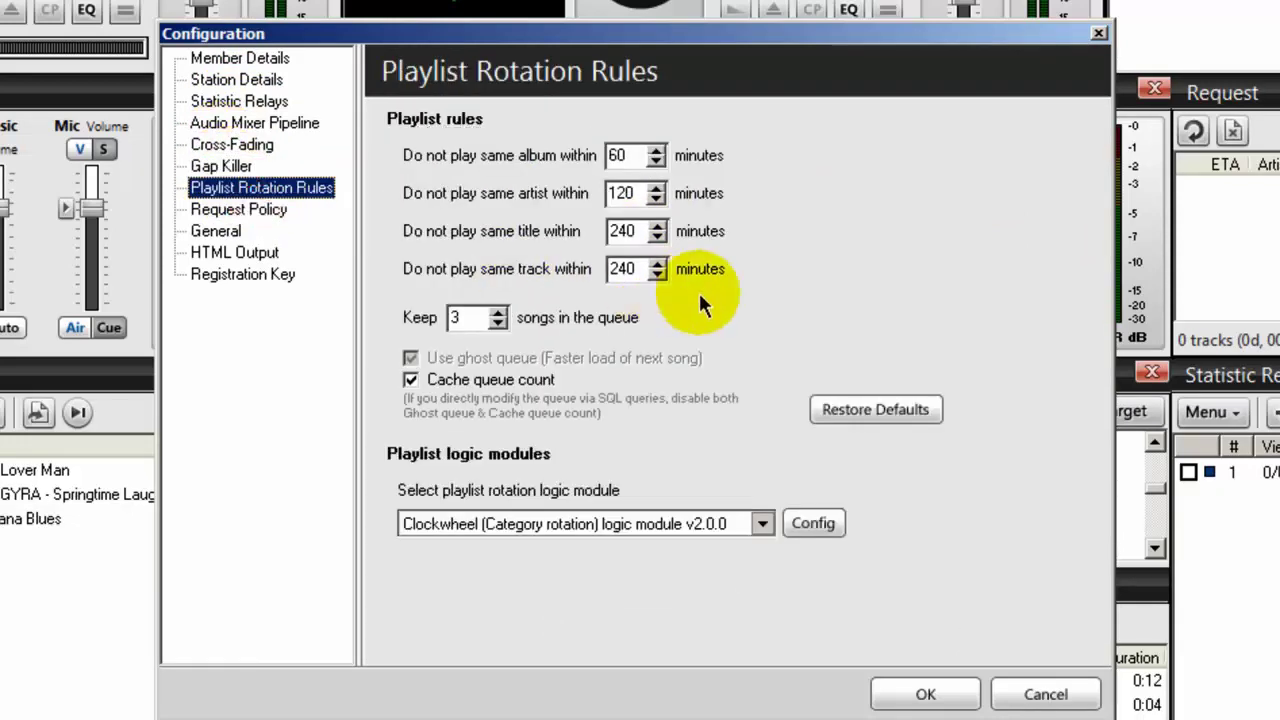
left_click(228, 210)
left_click(228, 232)
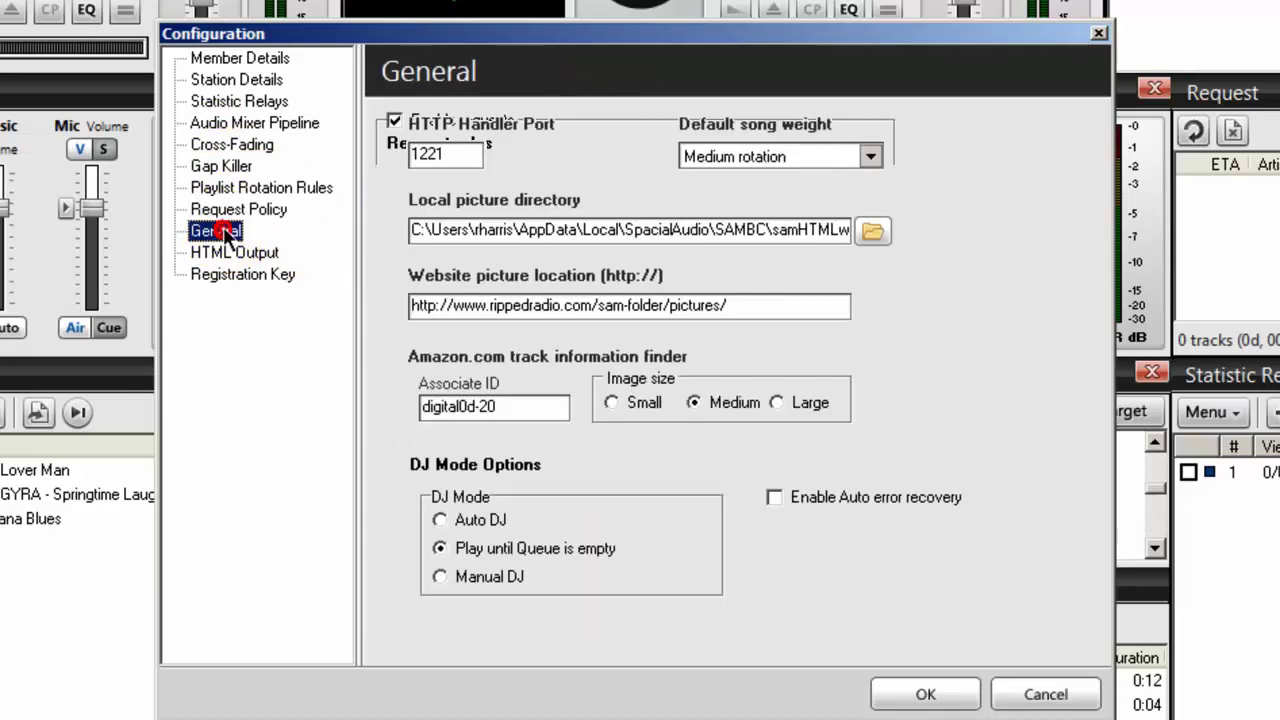
left_click(245, 253)
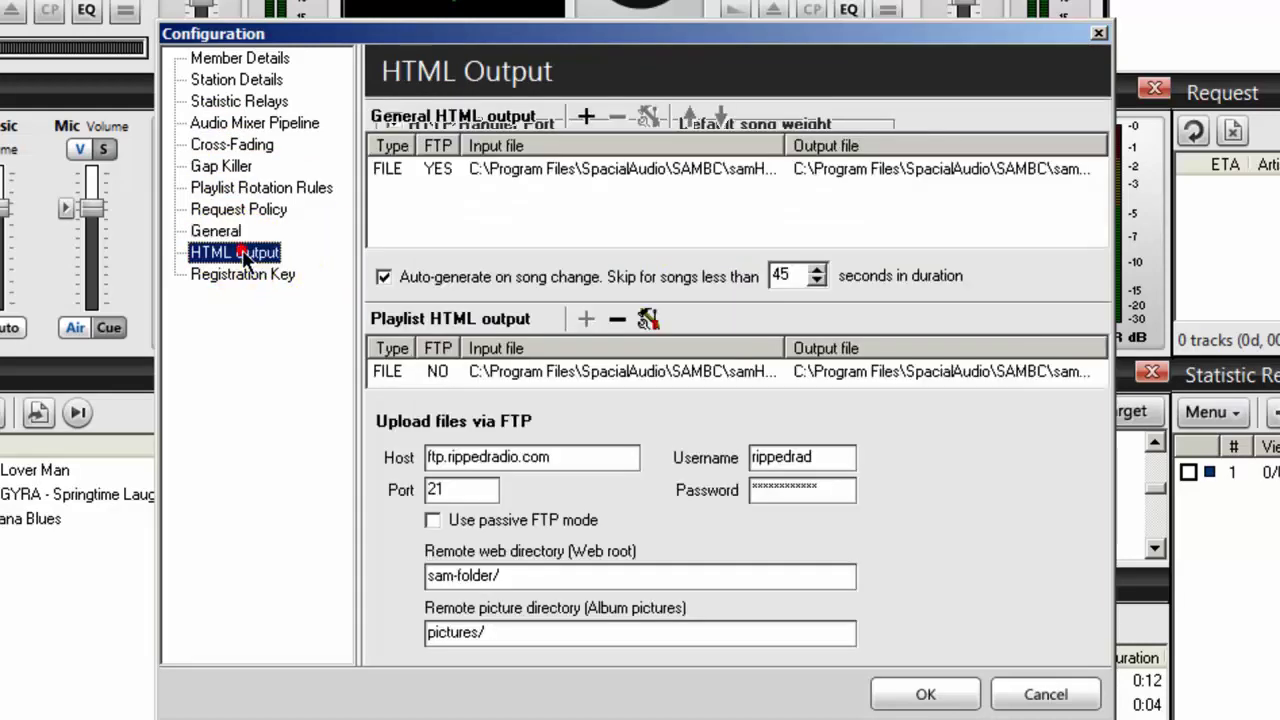
left_click(250, 276)
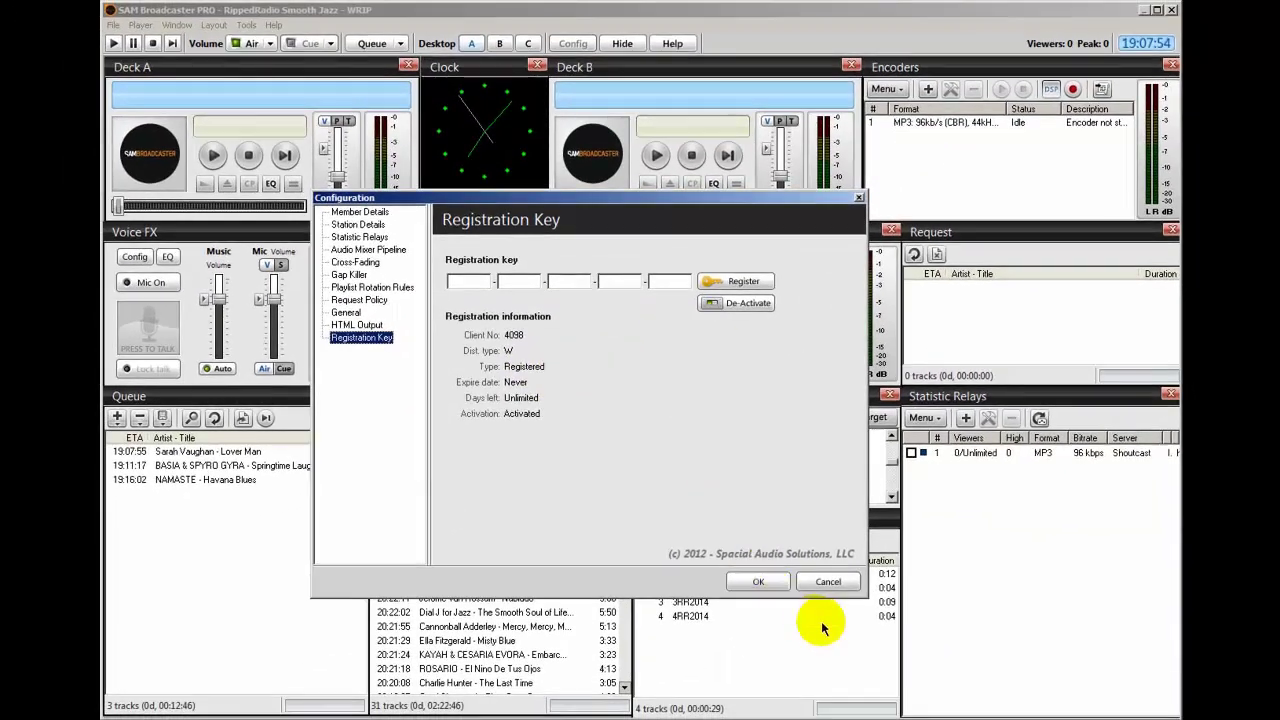
- Close the Configuration dialog and save the configuration again
left_click(828, 581)
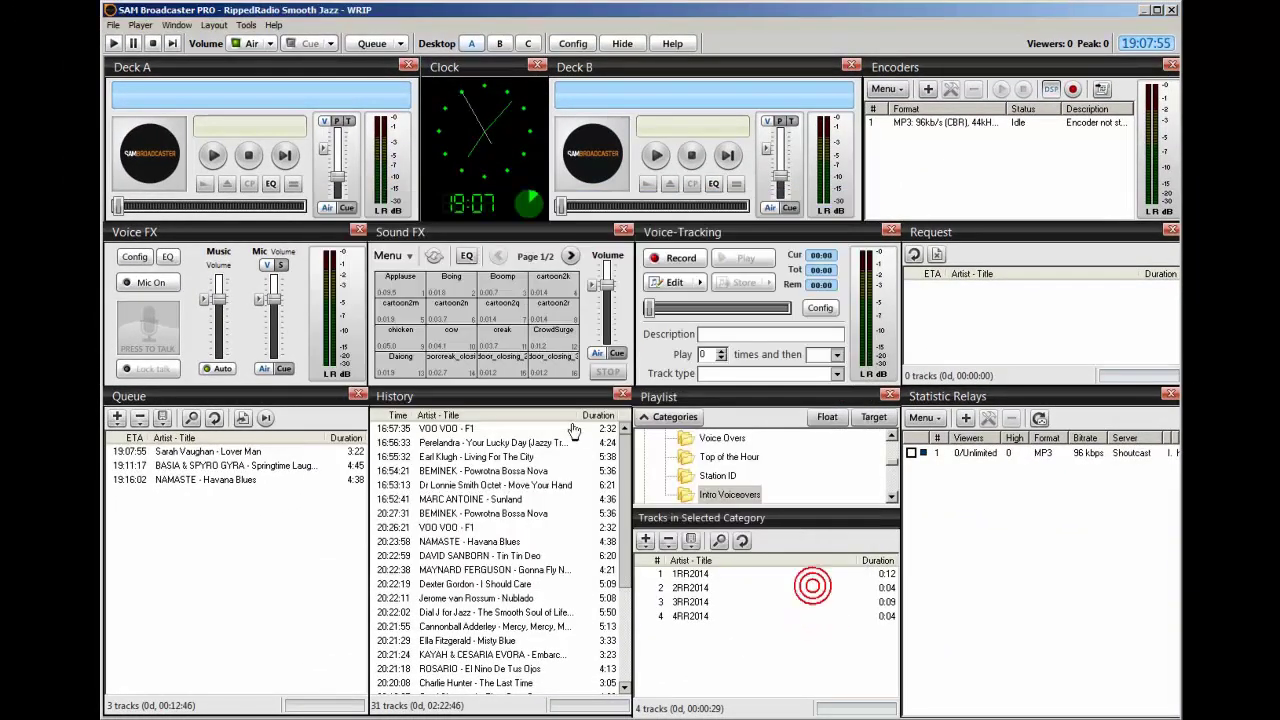
left_click(110, 26)
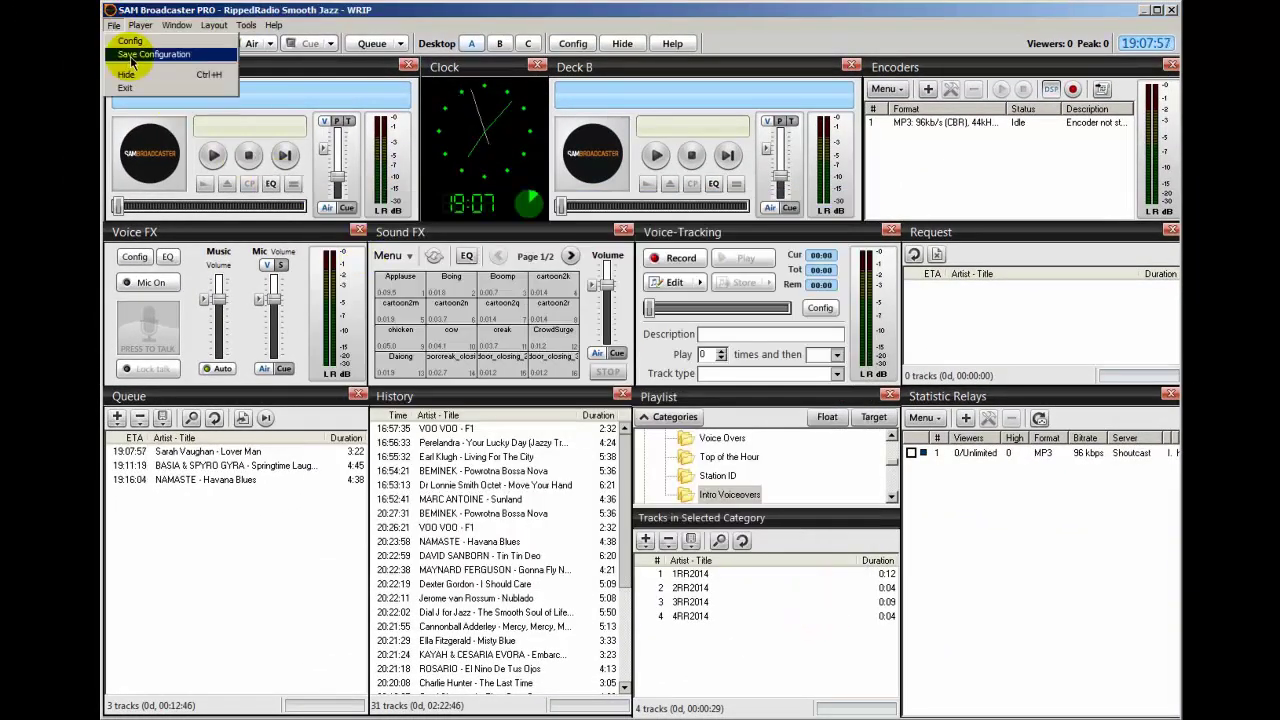
left_click(131, 58)
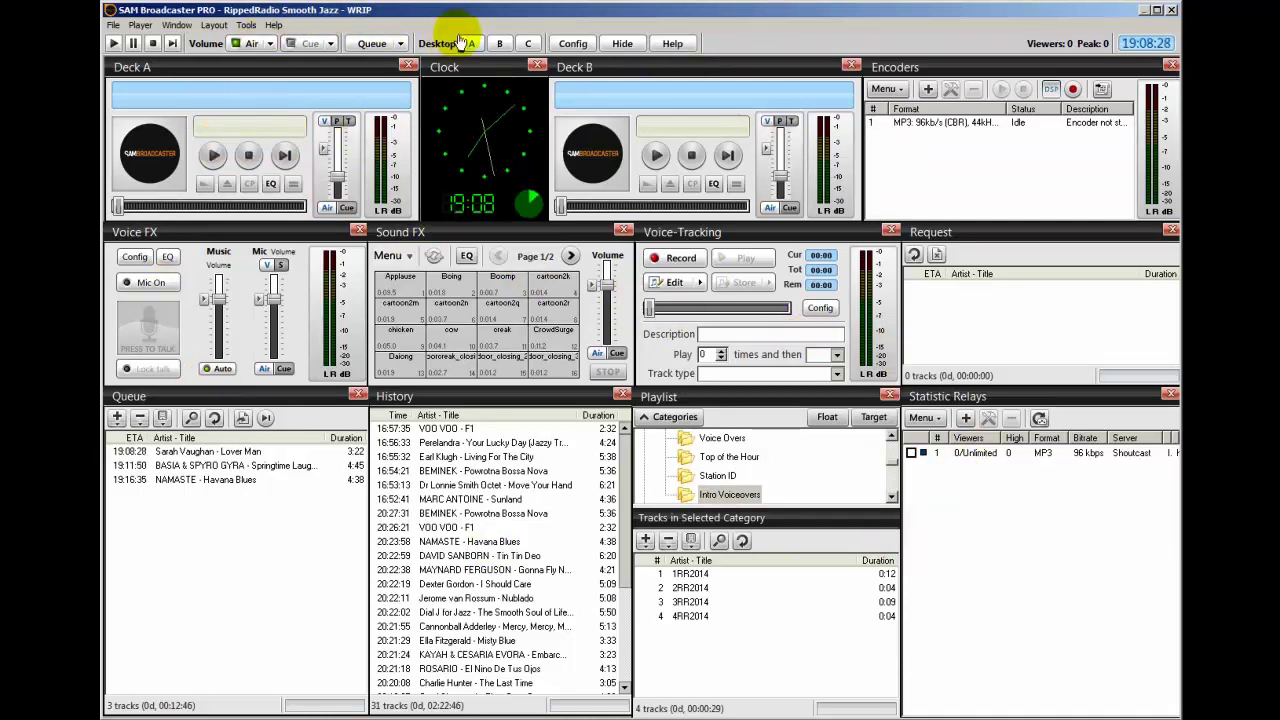
- Switch to Desktop B, then Desktop C, then back to Desktop A
left_click(499, 43)
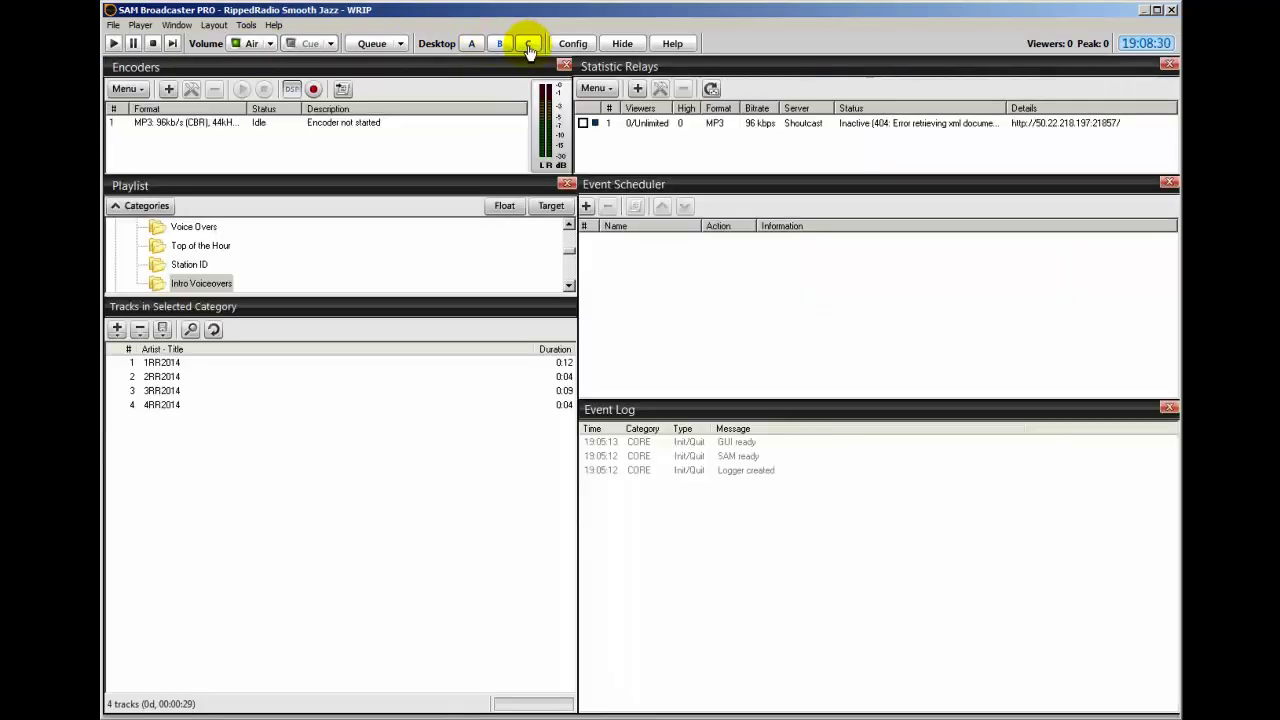
left_click(528, 45)
left_click(471, 45)
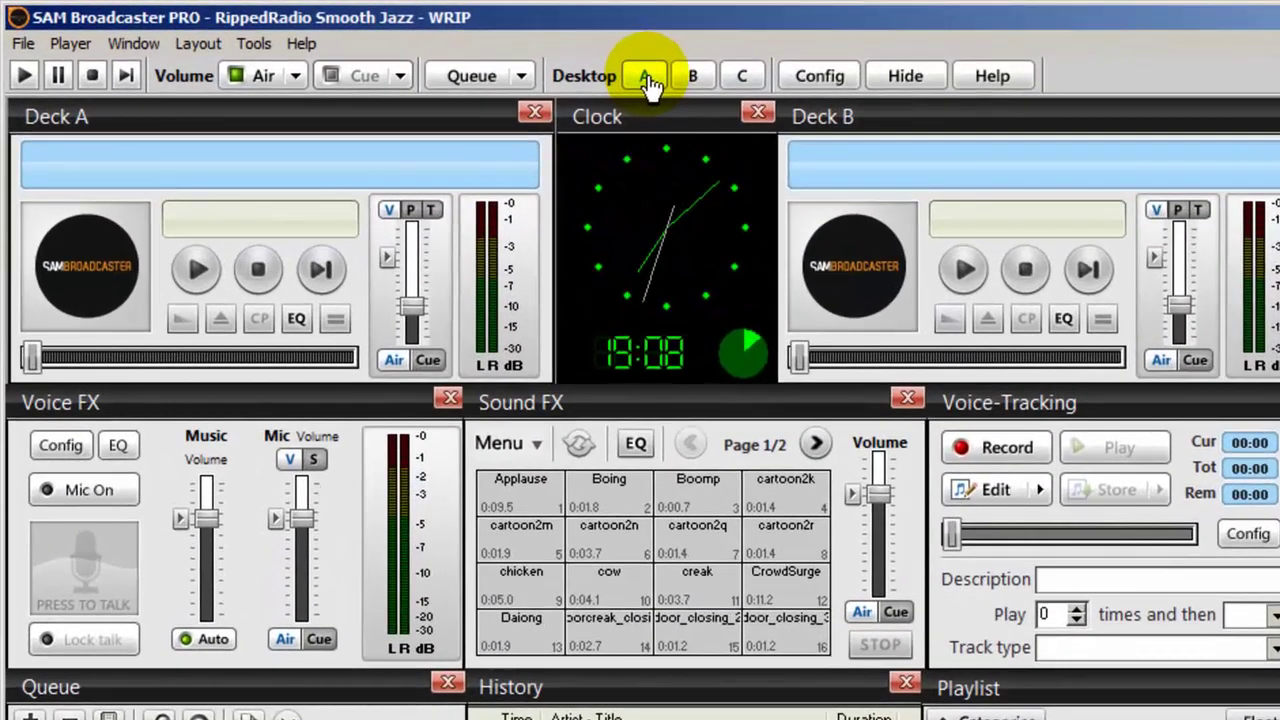
- Save the Desktop A window layout as the default via Layout > Save
left_click(195, 45)
mouse_move(212, 117)
left_click(368, 118)
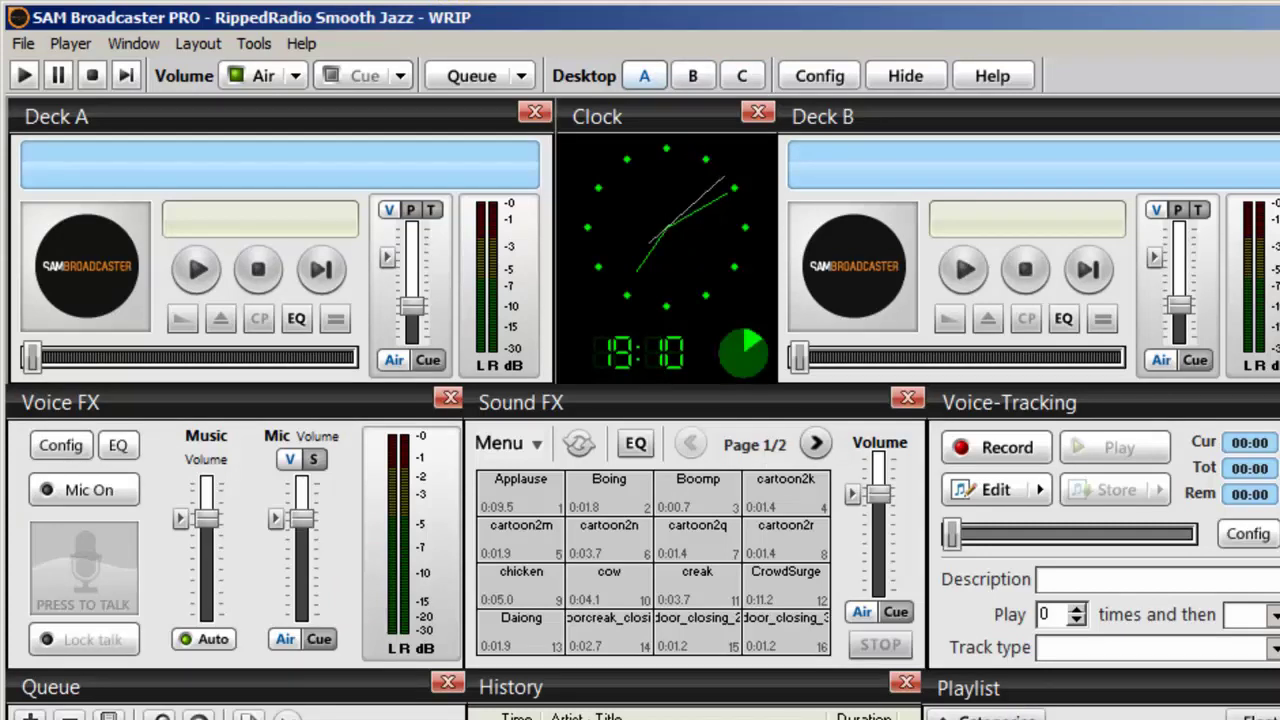
- Back up the station database to Backup_2014-04-14.191013 and dismiss the confirmation
left_click(272, 77)
left_click(255, 45)
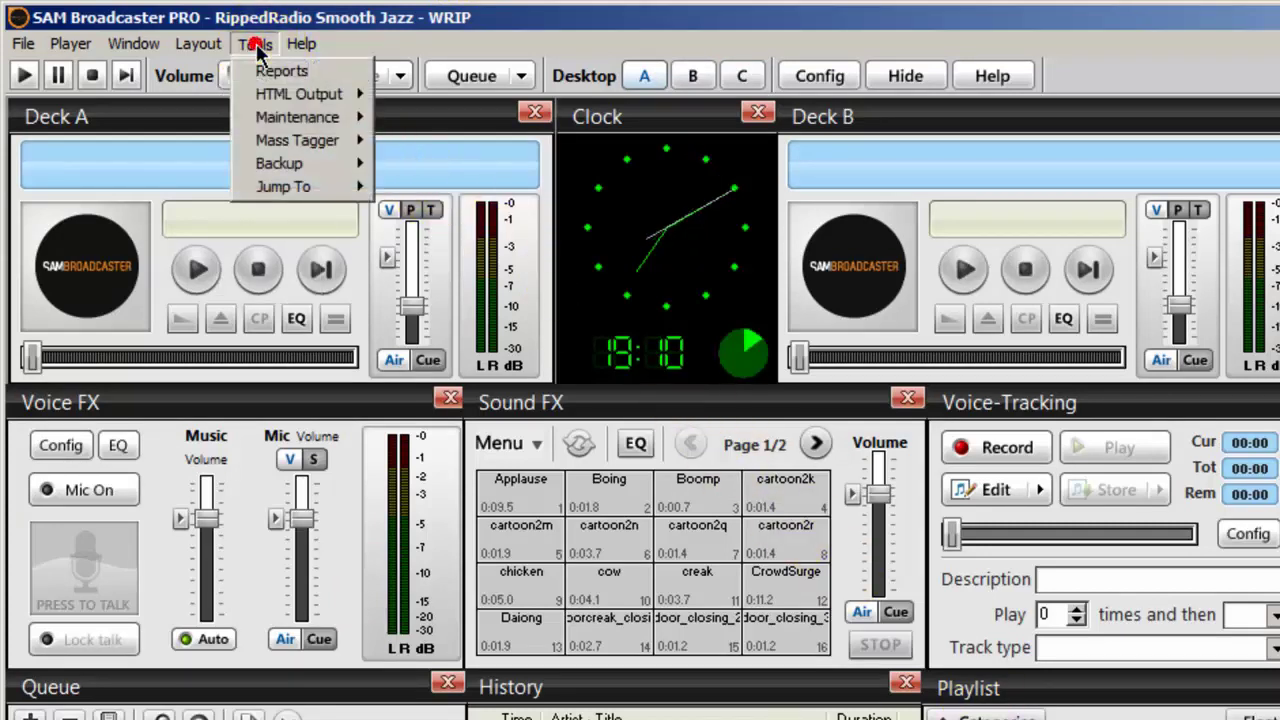
mouse_move(288, 165)
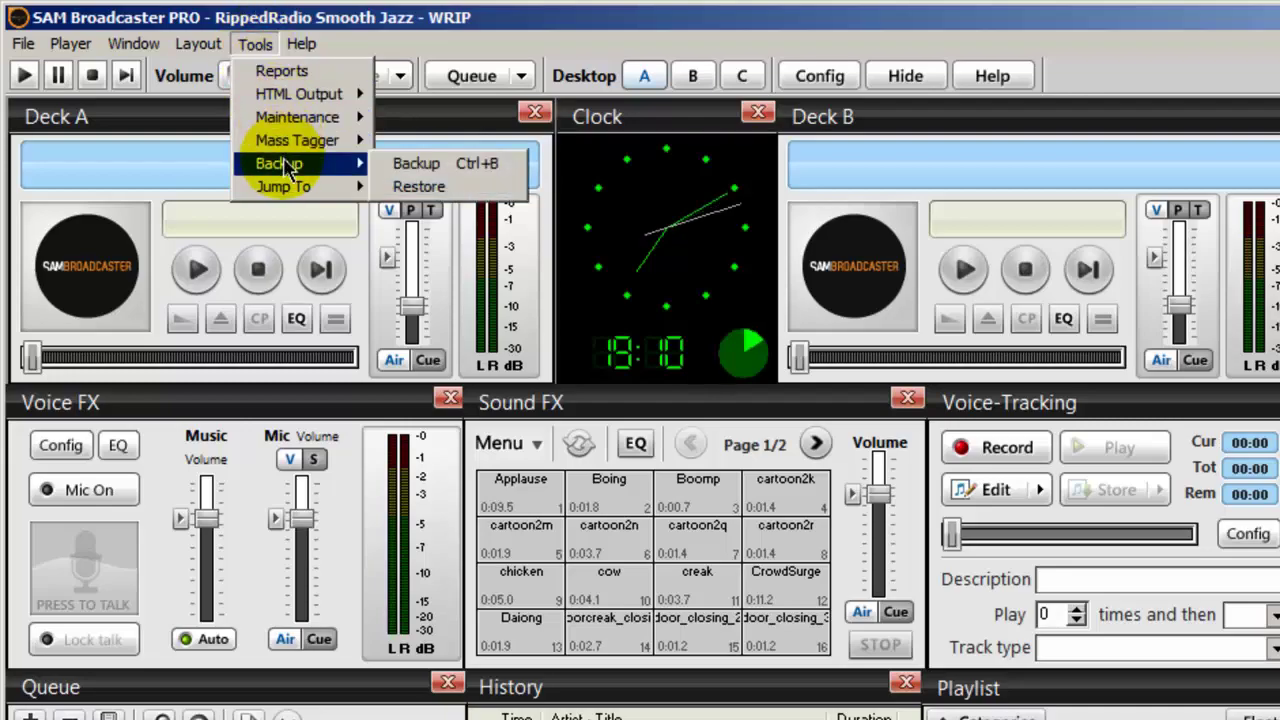
left_click(410, 164)
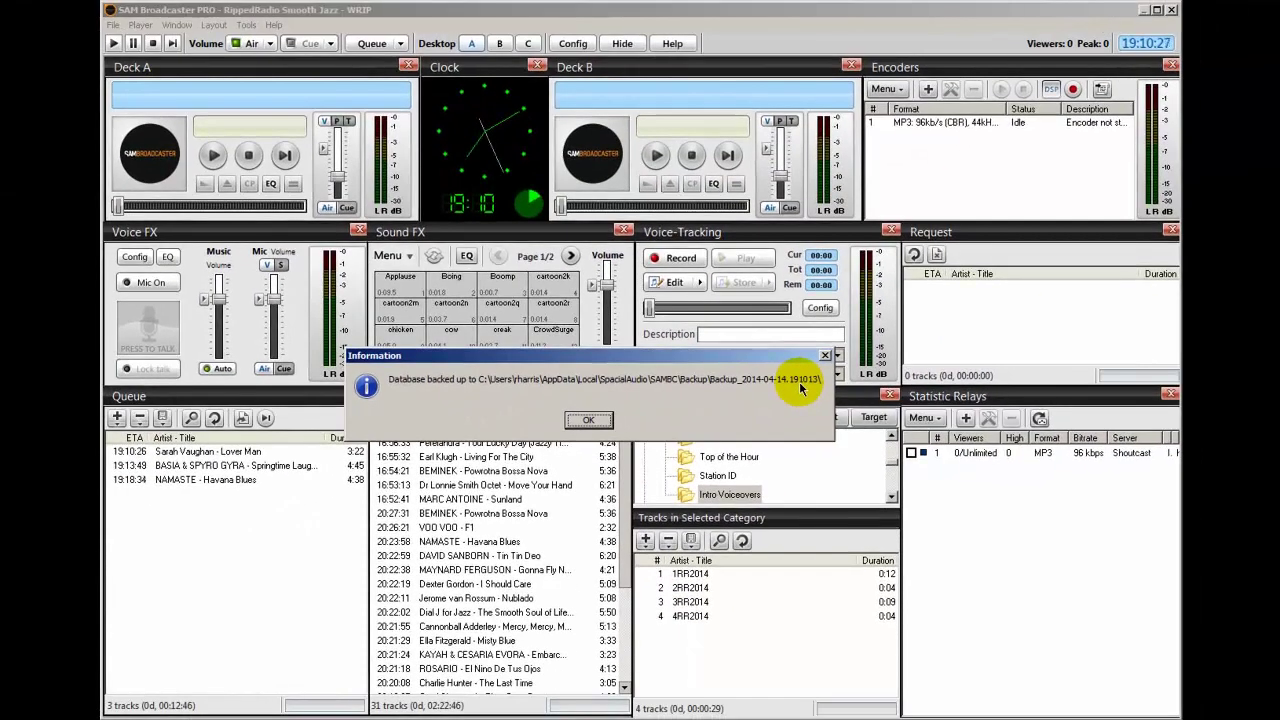
left_click(825, 355)
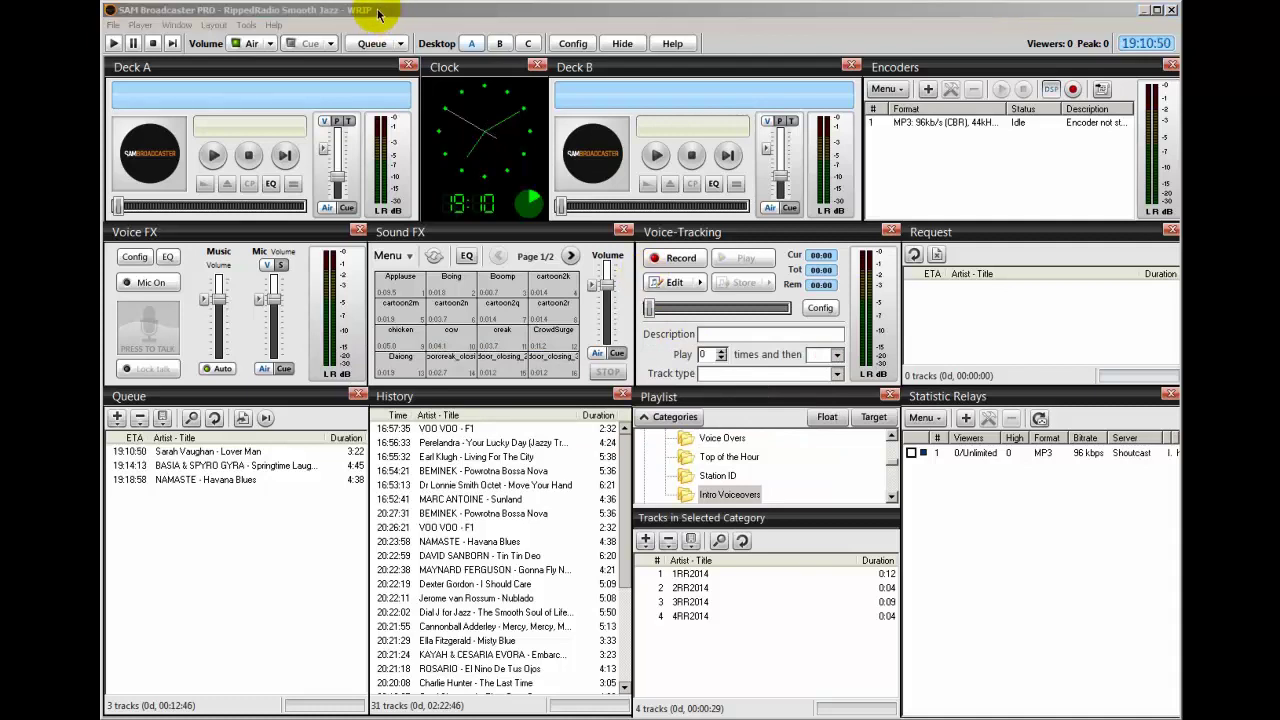
- Show the Tools > Jump To choices, Program Path and Data Path
left_click(378, 12)
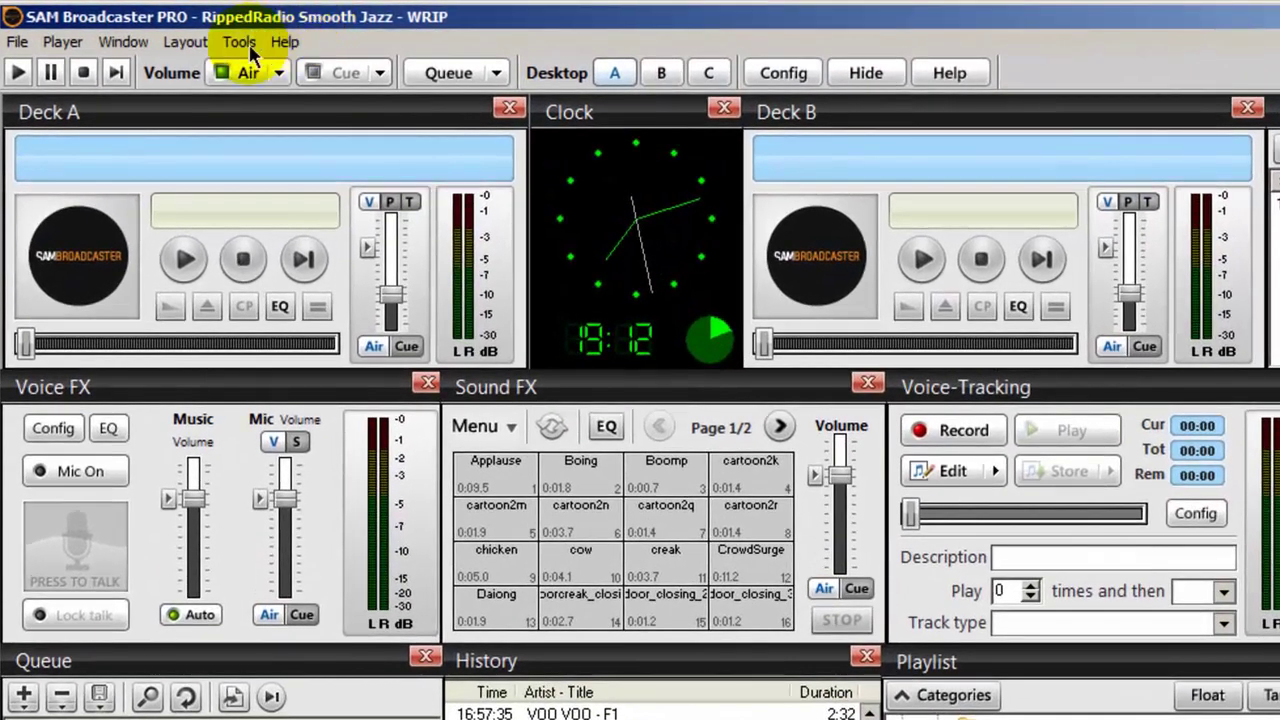
left_click(249, 50)
mouse_move(305, 190)
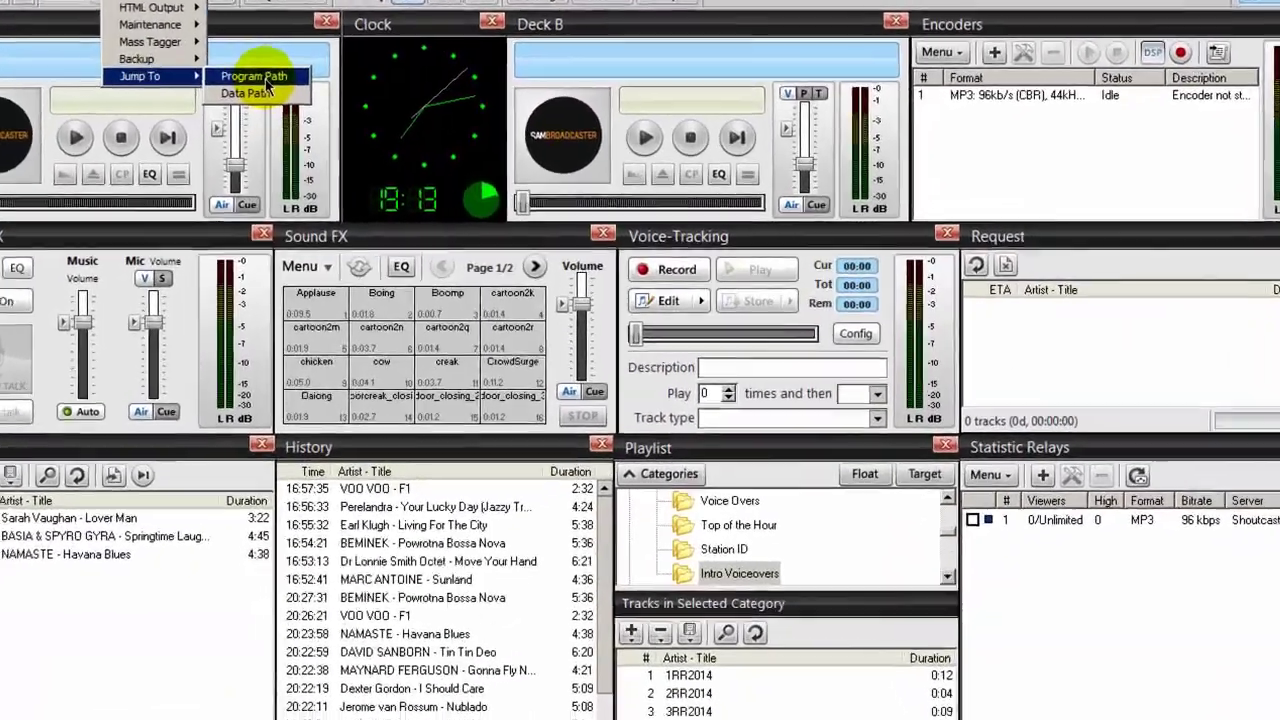
- Copy the SAMBC program folder from C:\Program Files\SpacialAudio
left_click(264, 80)
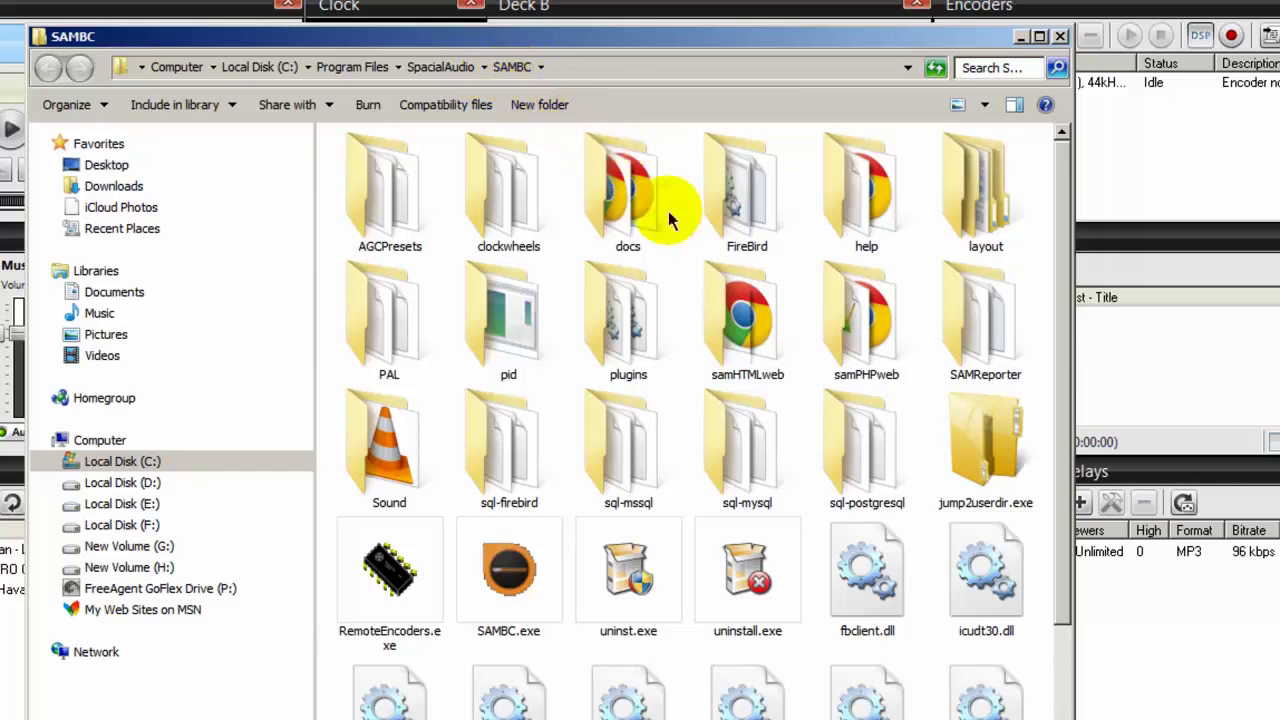
mouse_move(1065, 260)
left_mouse_down()
mouse_move(1065, 494)
mouse_move(1068, 245)
left_mouse_up()
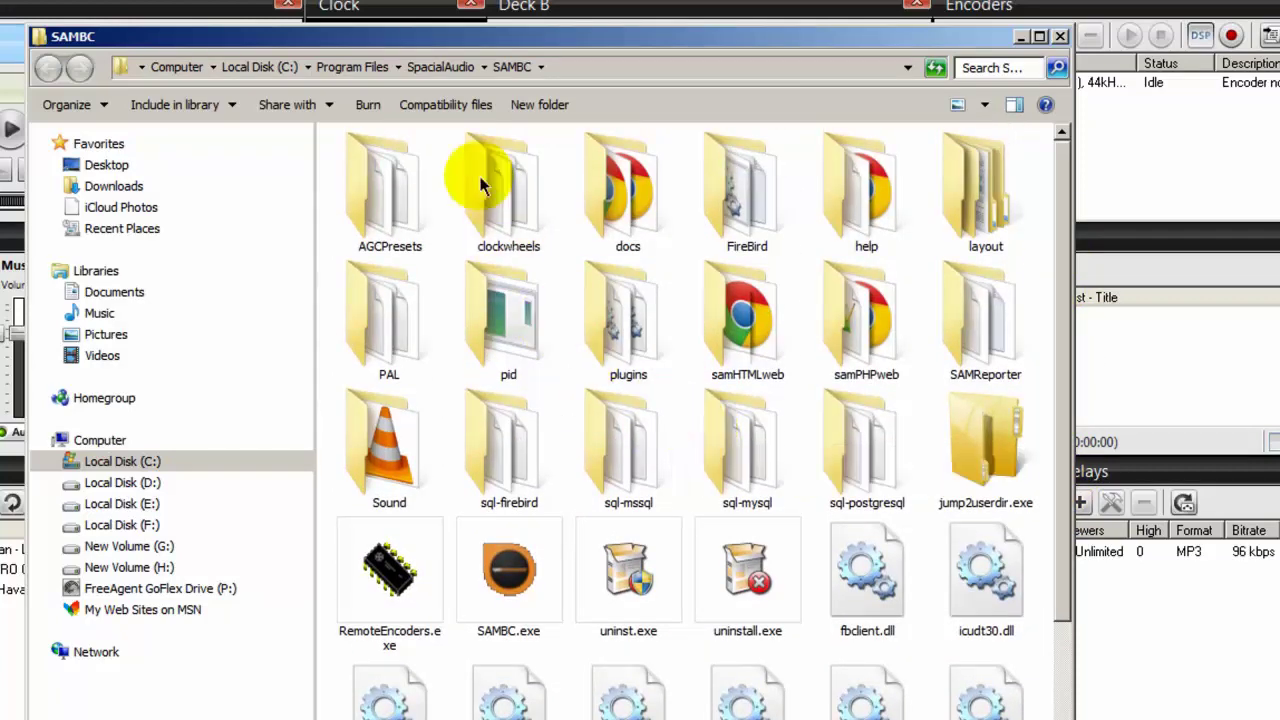
left_click(364, 72)
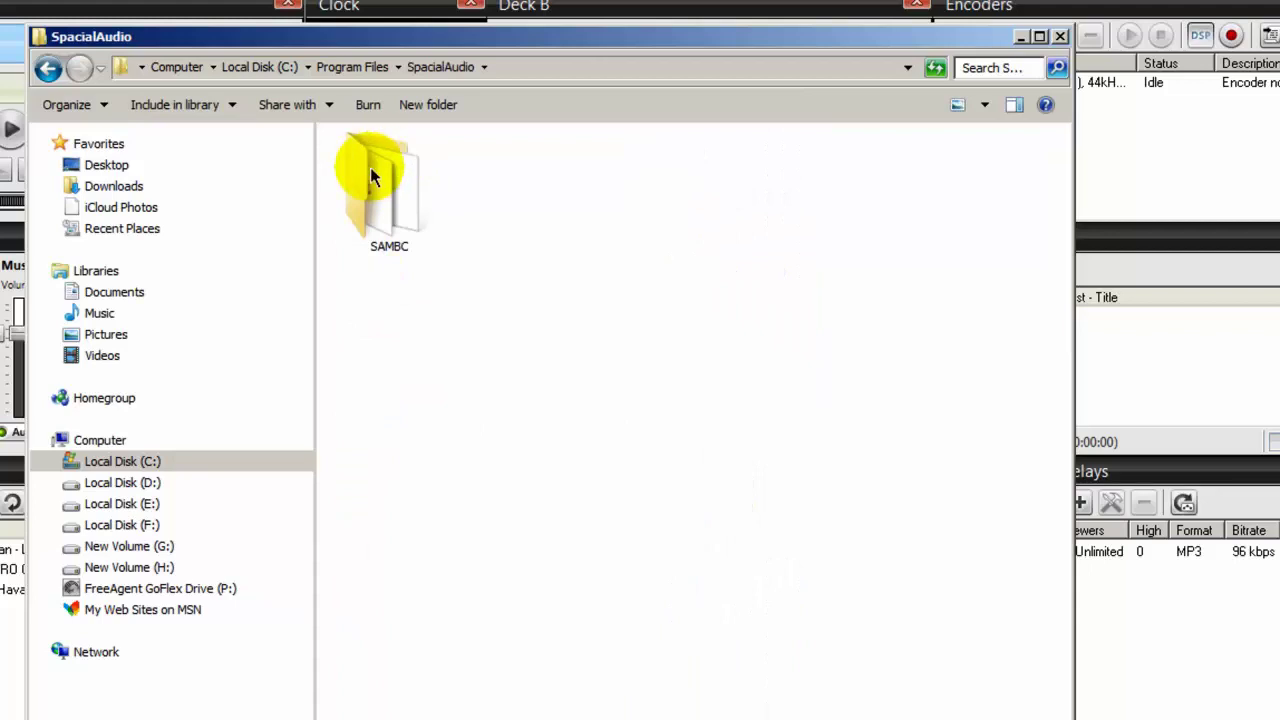
left_click(370, 172)
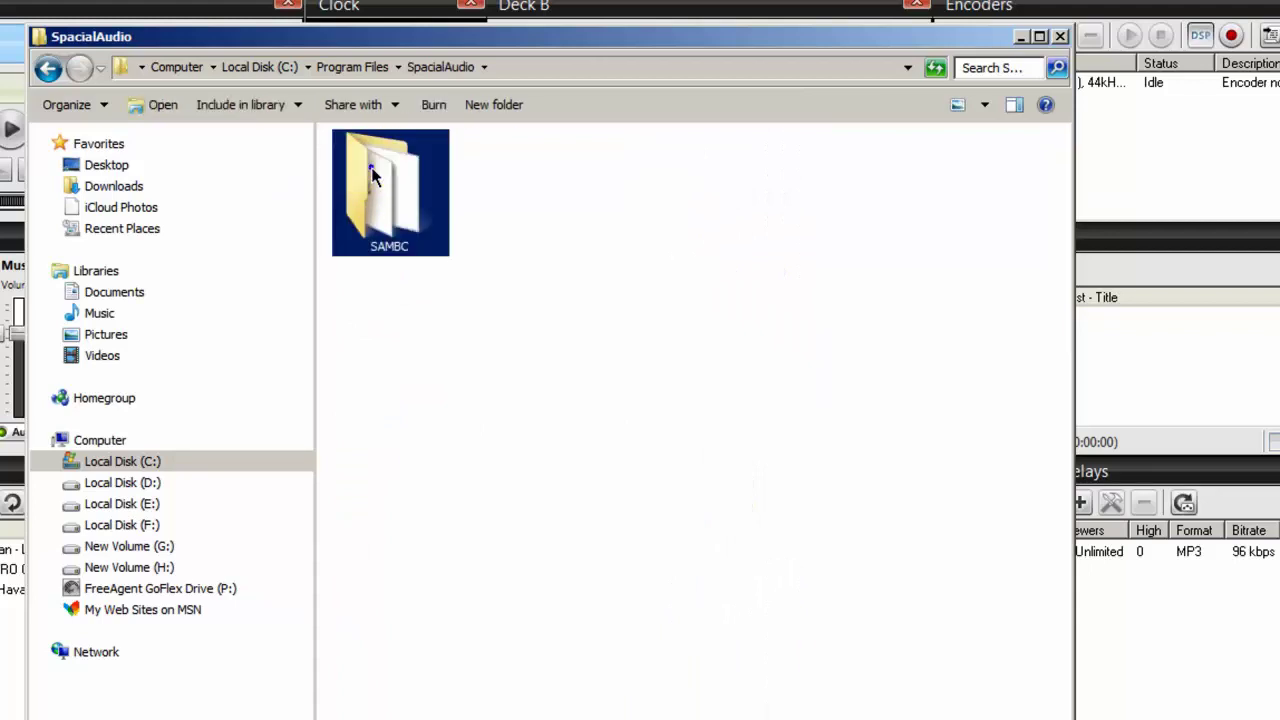
right_click(372, 176)
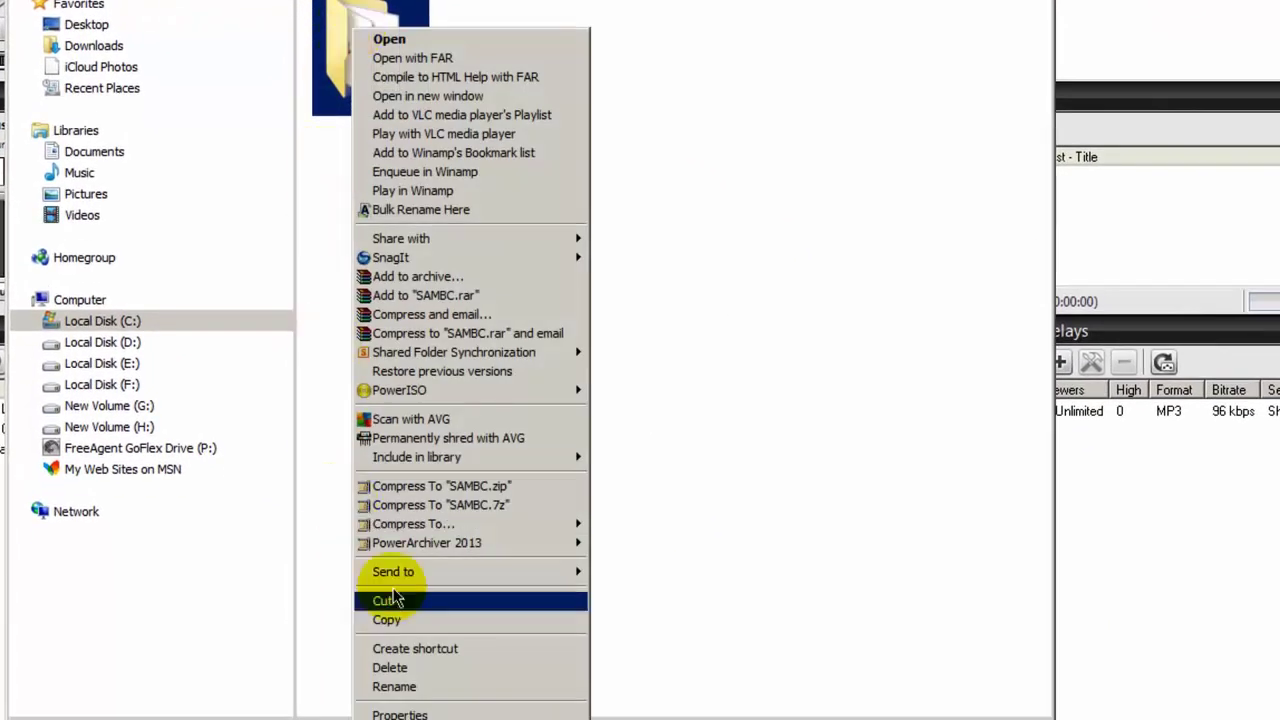
left_click(408, 622)
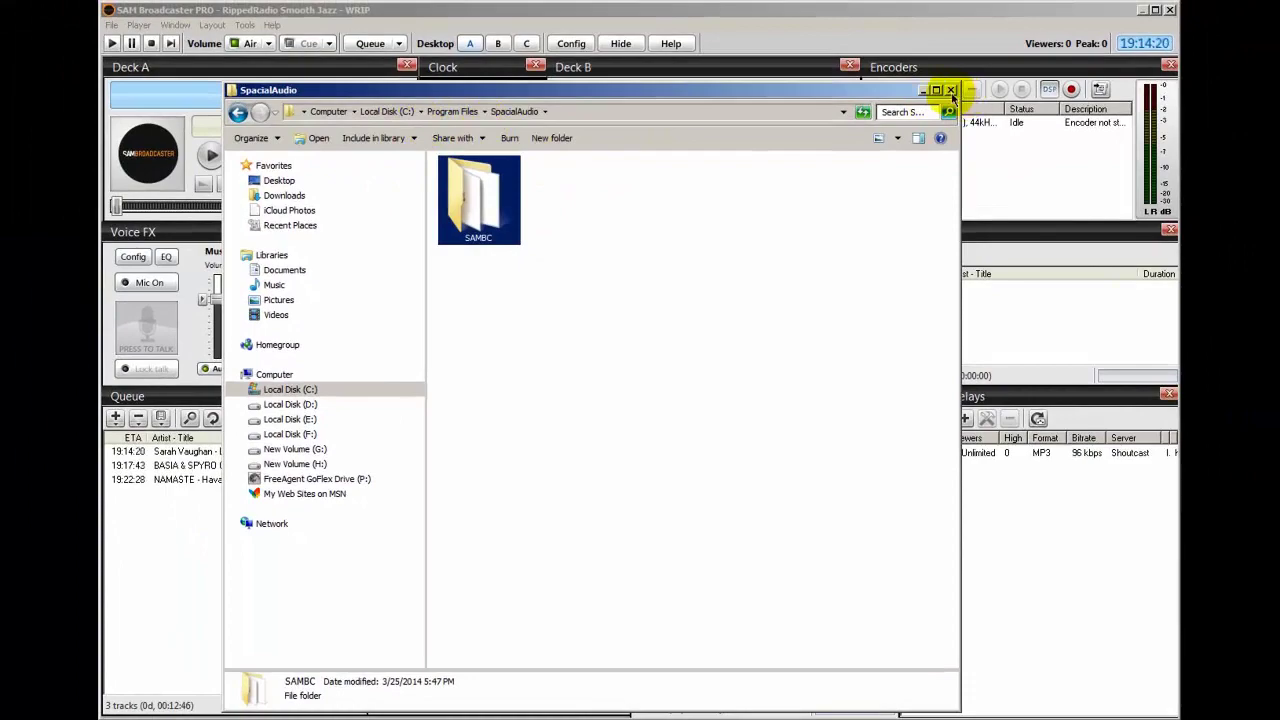
- Close the Program Files window and open SAM's Data Path folder in Explorer
left_click(951, 90)
left_click(258, 45)
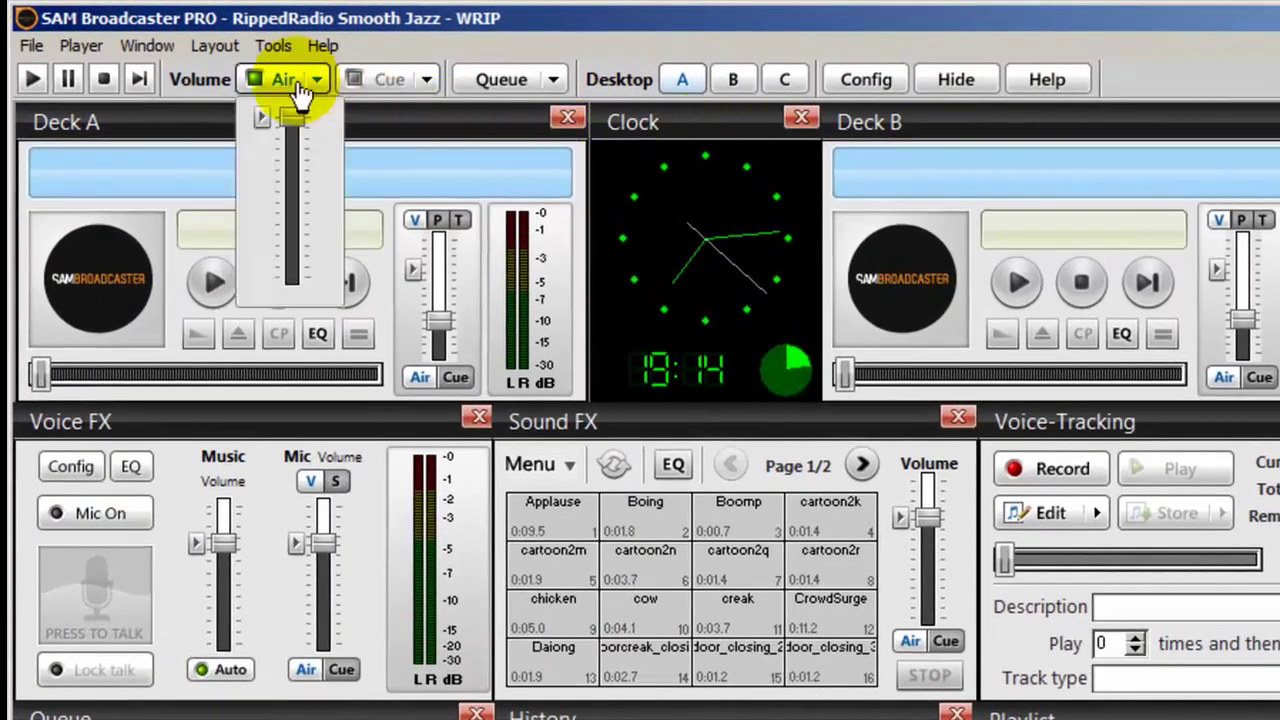
left_click(273, 45)
mouse_move(343, 194)
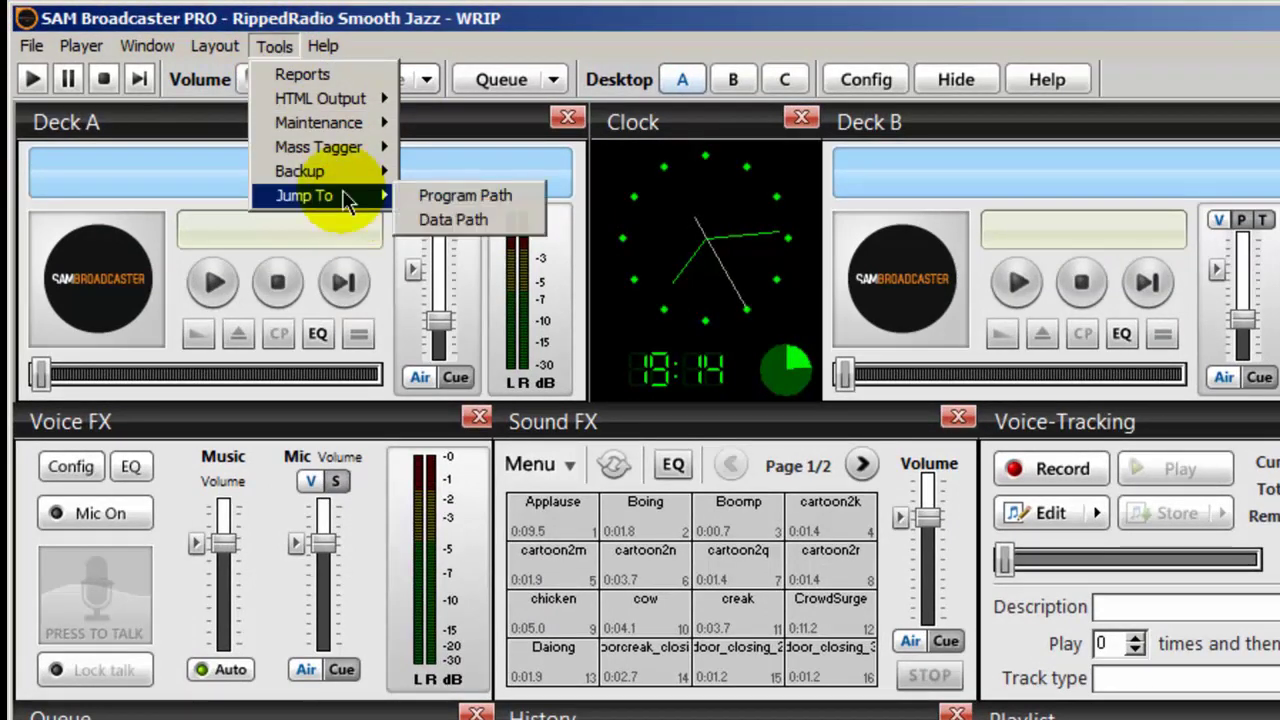
left_click(471, 217)
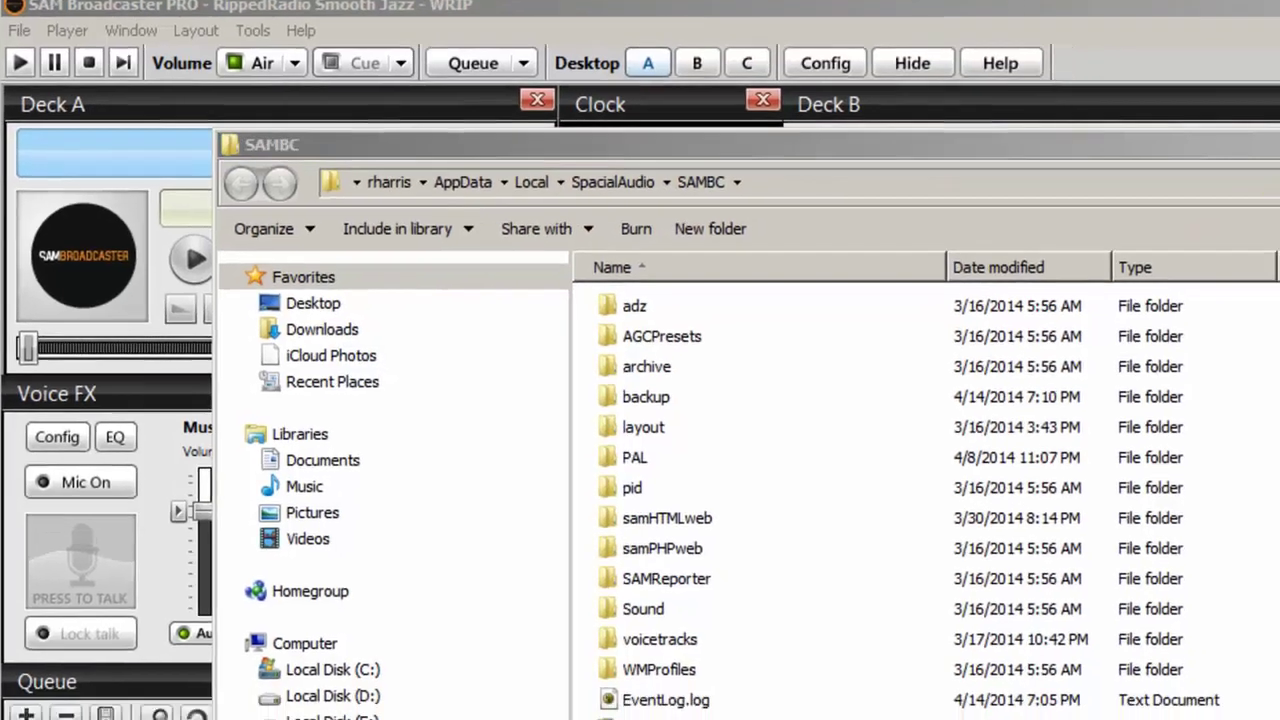
- Display the SAMBC data folder contents as Large Icons
left_click(1279, 257)
left_click_drag(1080, 120, 1090, 2)
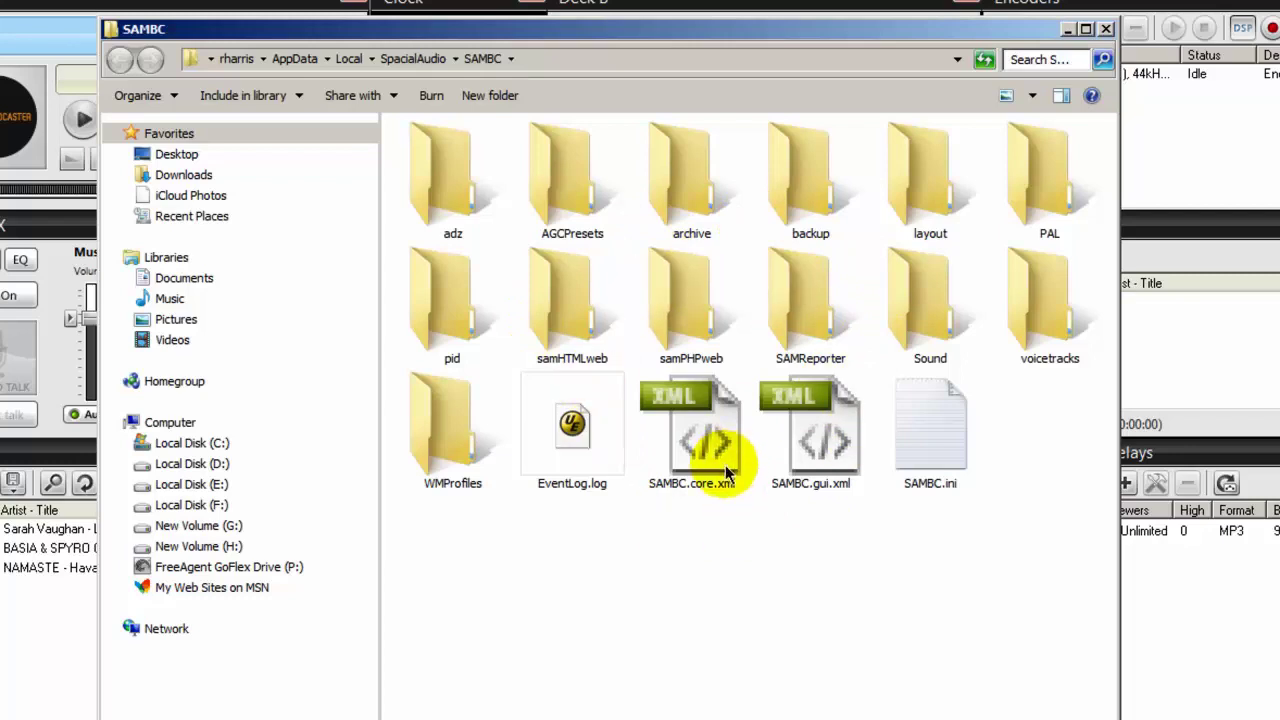
mouse_move(725, 465)
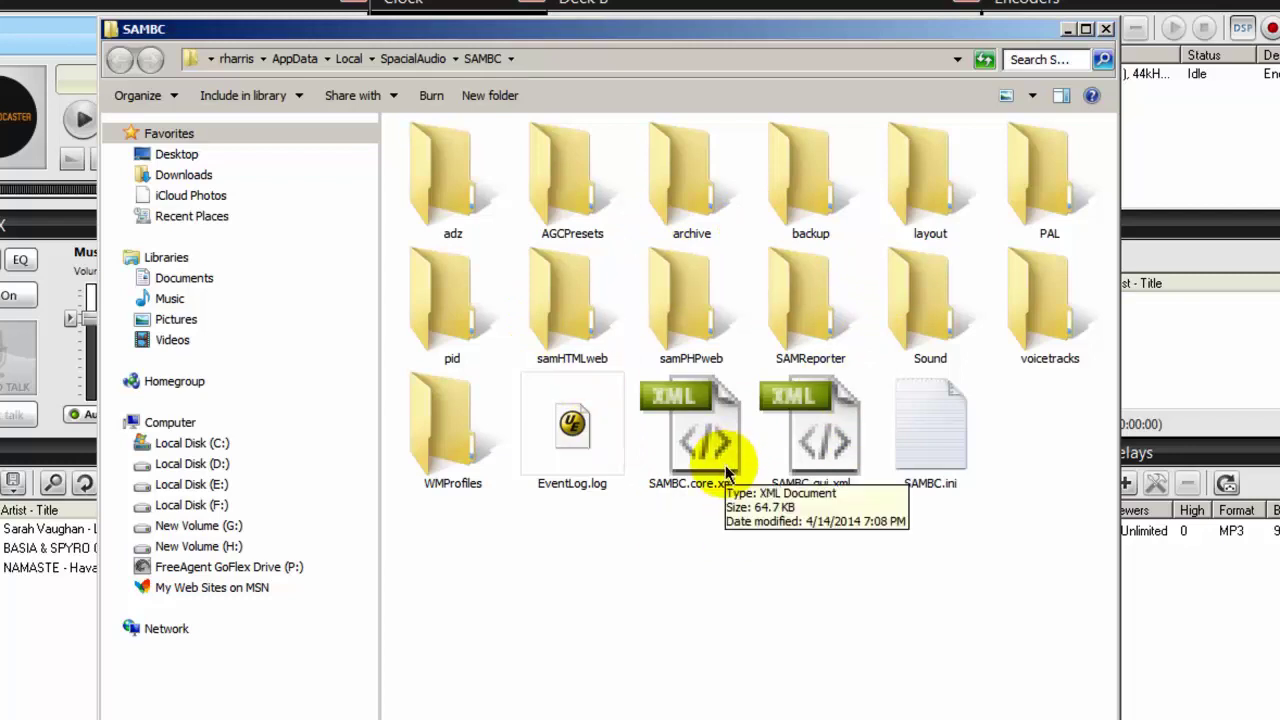
- Copy the SAMBC data folder from AppData\Local\SpacialAudio
left_click(405, 60)
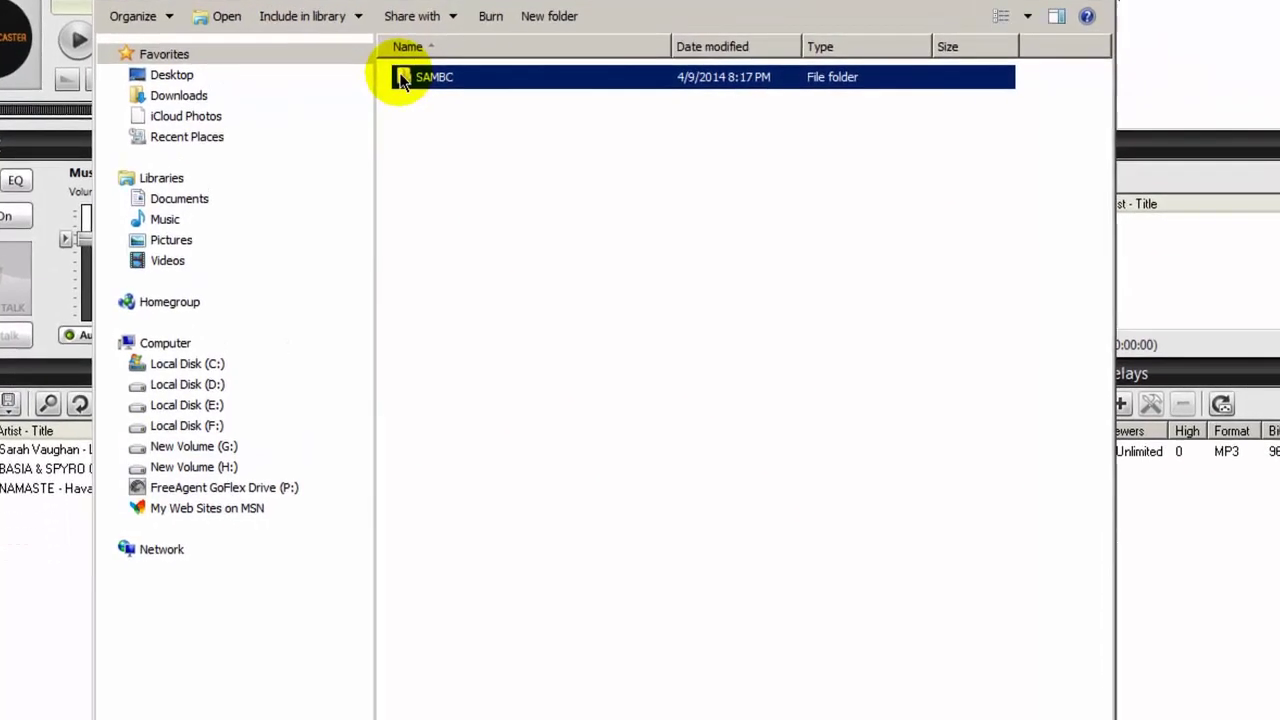
right_click(403, 80)
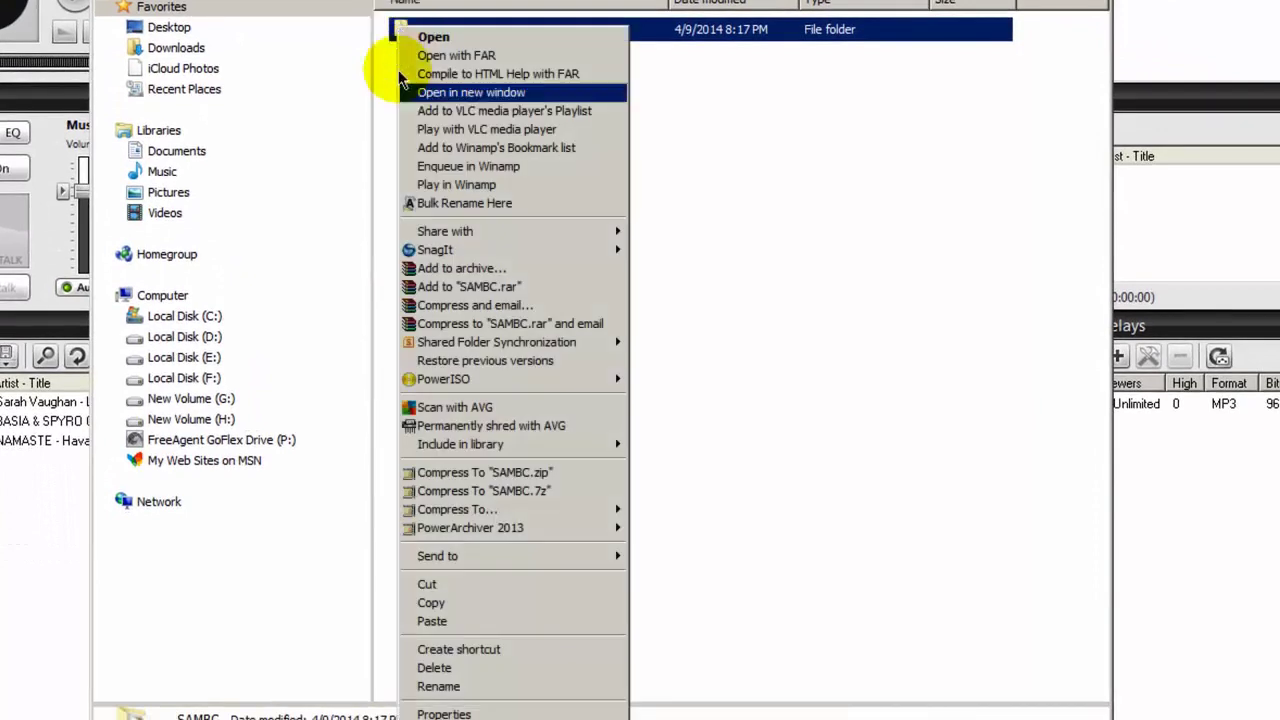
left_click(480, 651)
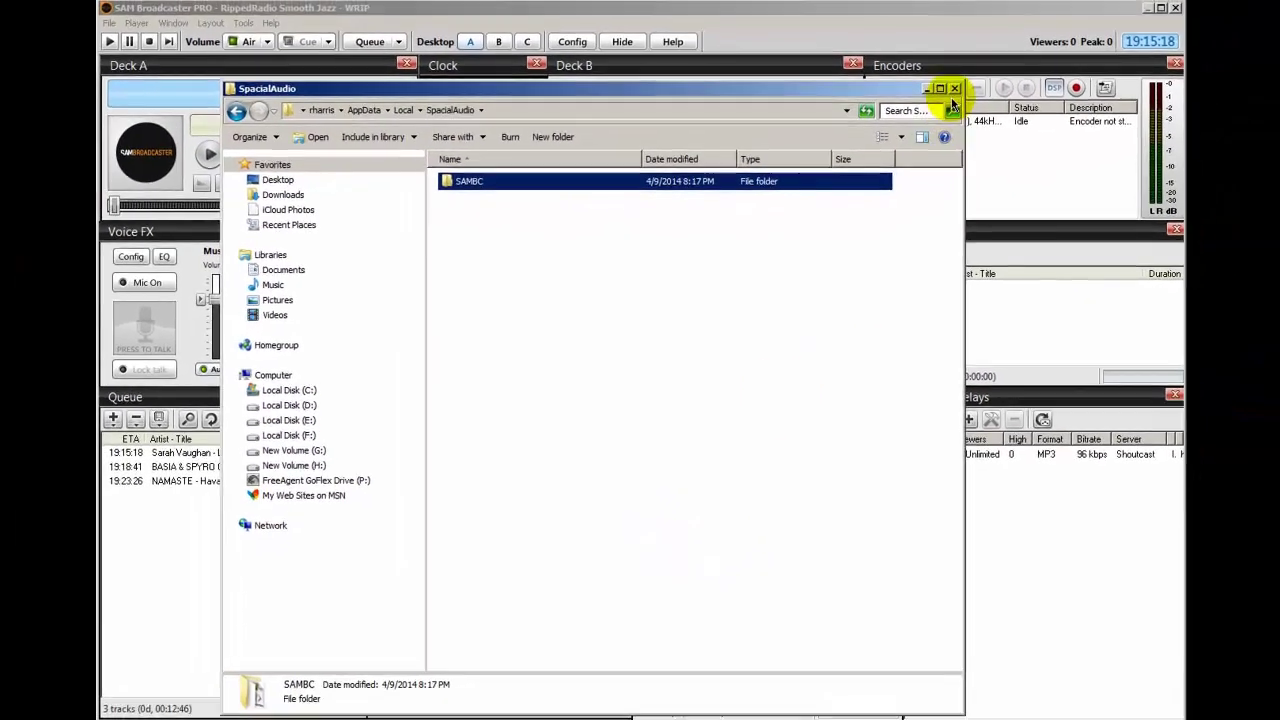
- Open the program installation folder via Jump To > Program Path, then close it
left_click(242, 25)
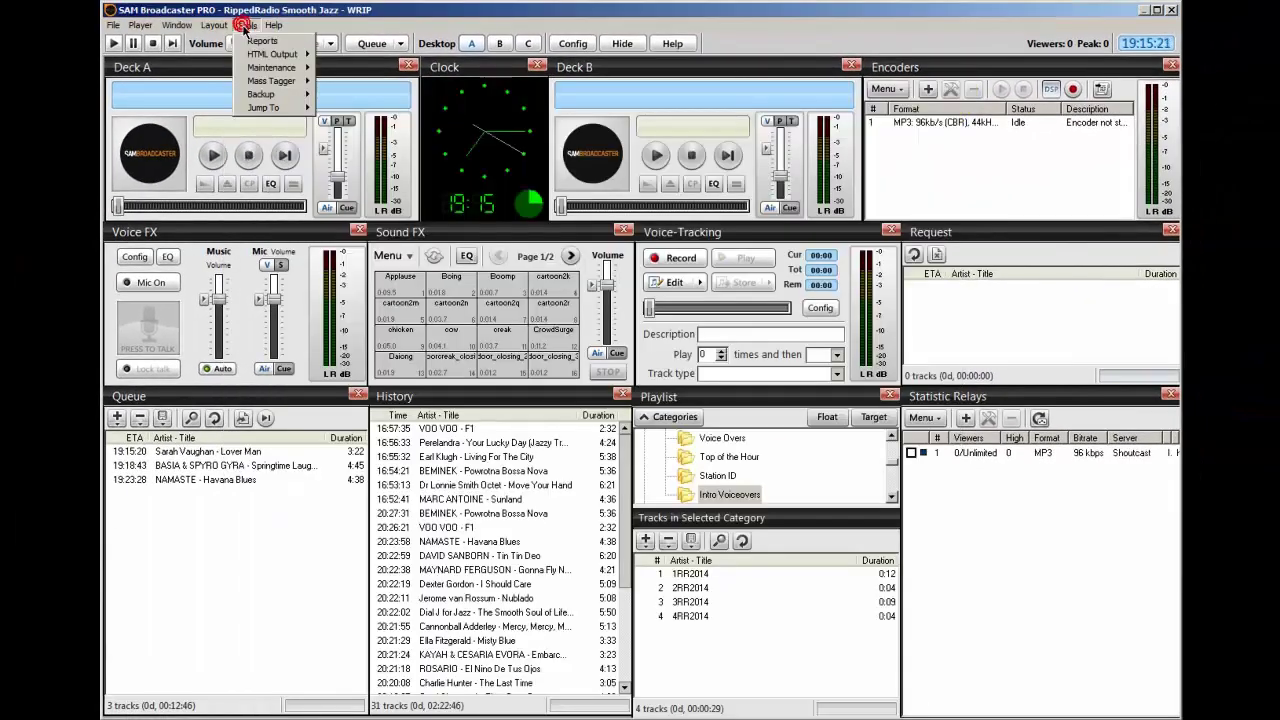
mouse_move(272, 98)
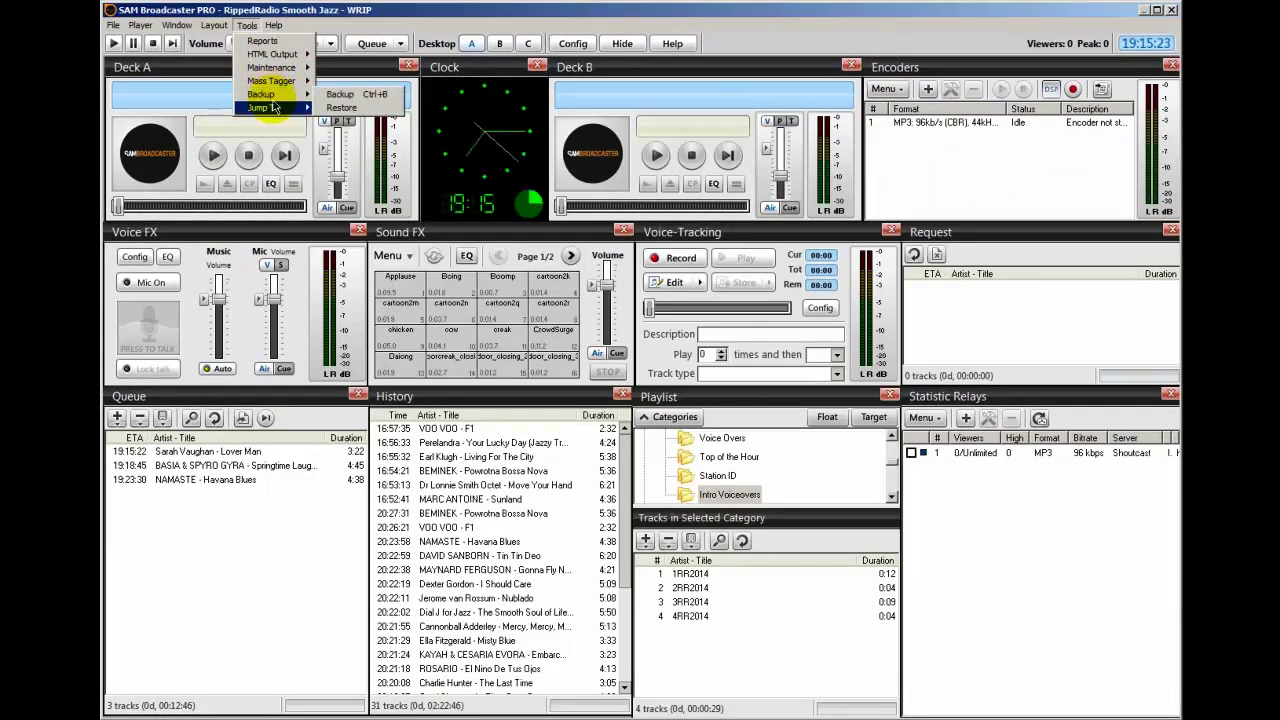
left_click(348, 108)
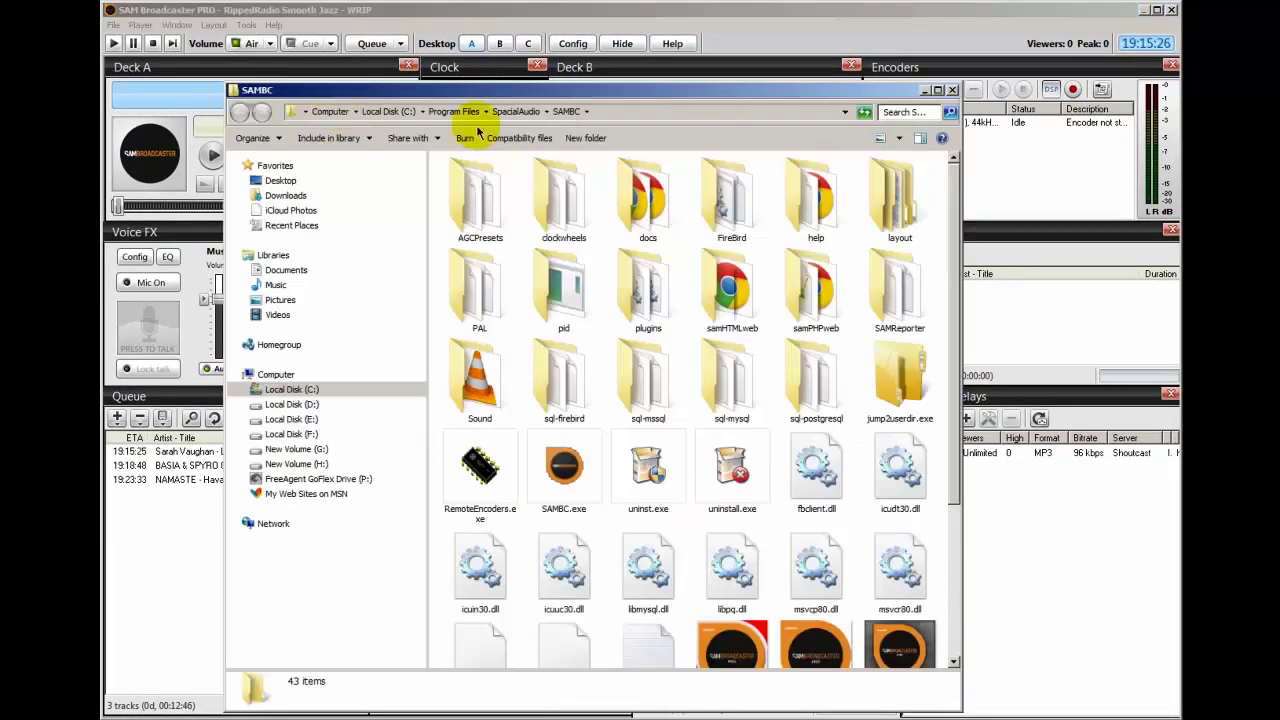
key("alt+F4")
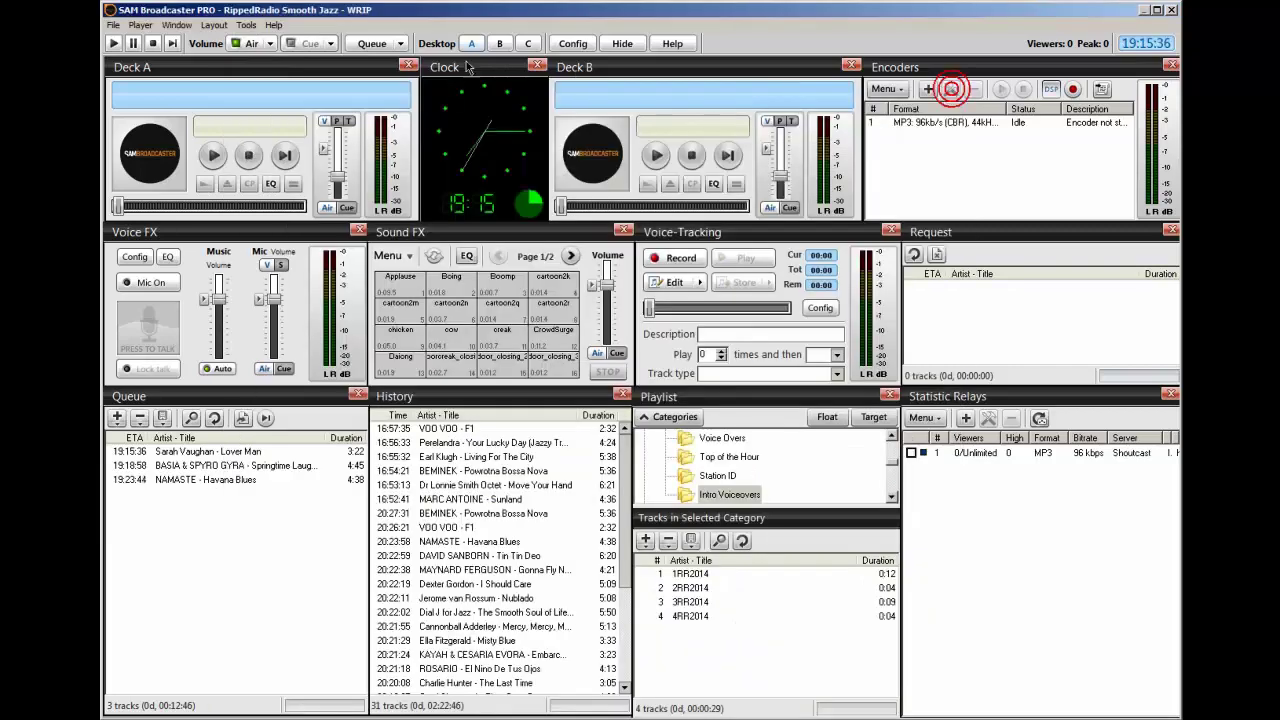
- Open the SAMBC data folder via Jump To > Data Path and select the backup folder
left_click(249, 27)
mouse_move(265, 107)
left_click(345, 122)
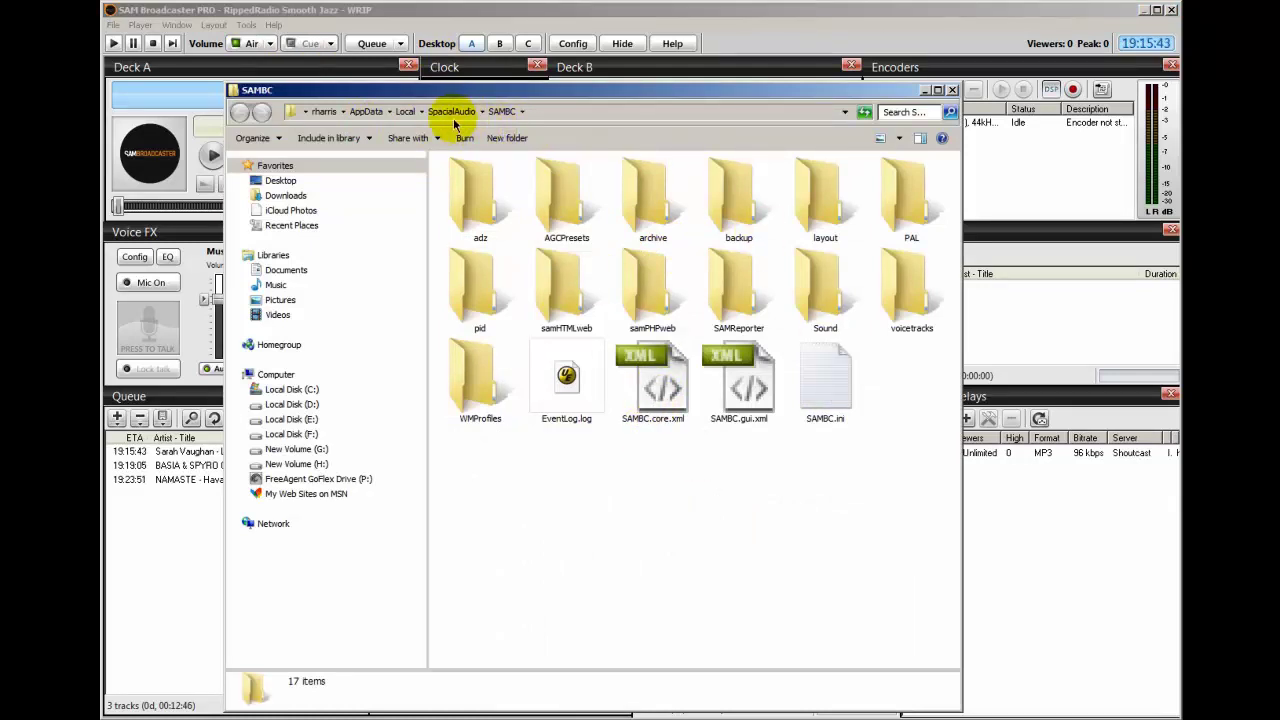
left_click(725, 208)
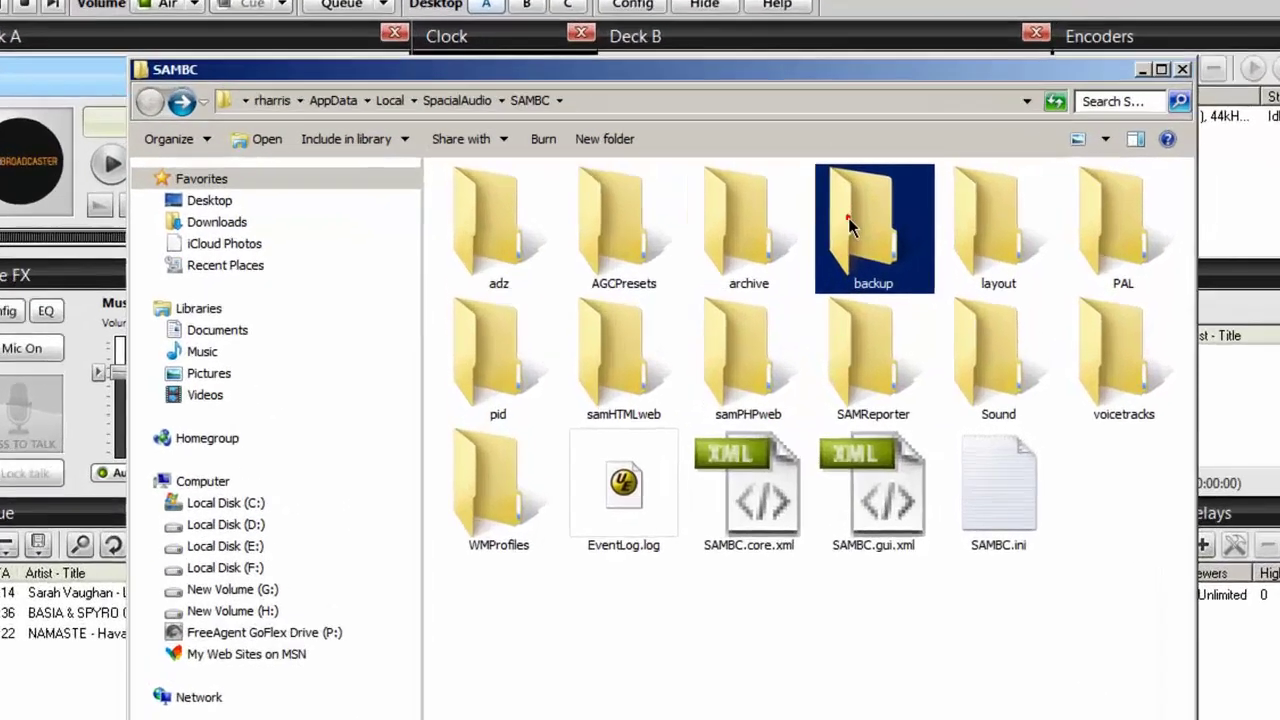
- Review the four dated Backup_2014 subfolders, then go back to the SAMBC folder
double_click(722, 212)
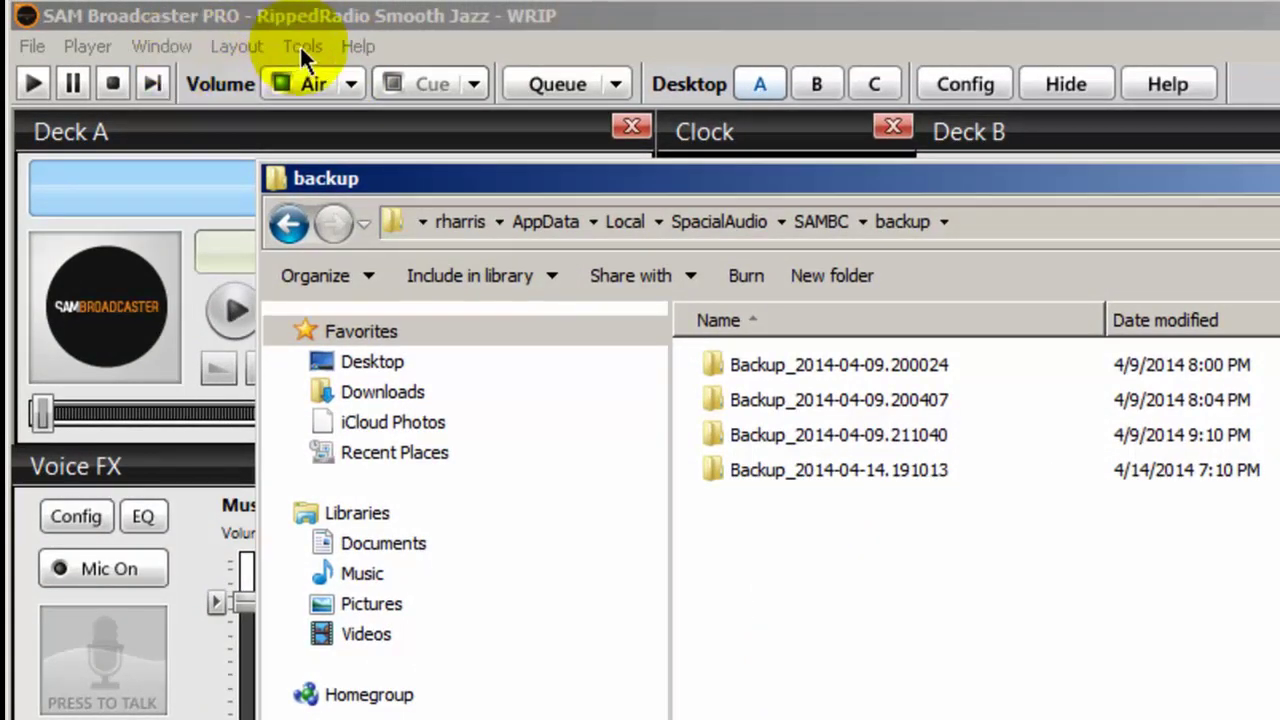
left_click(300, 47)
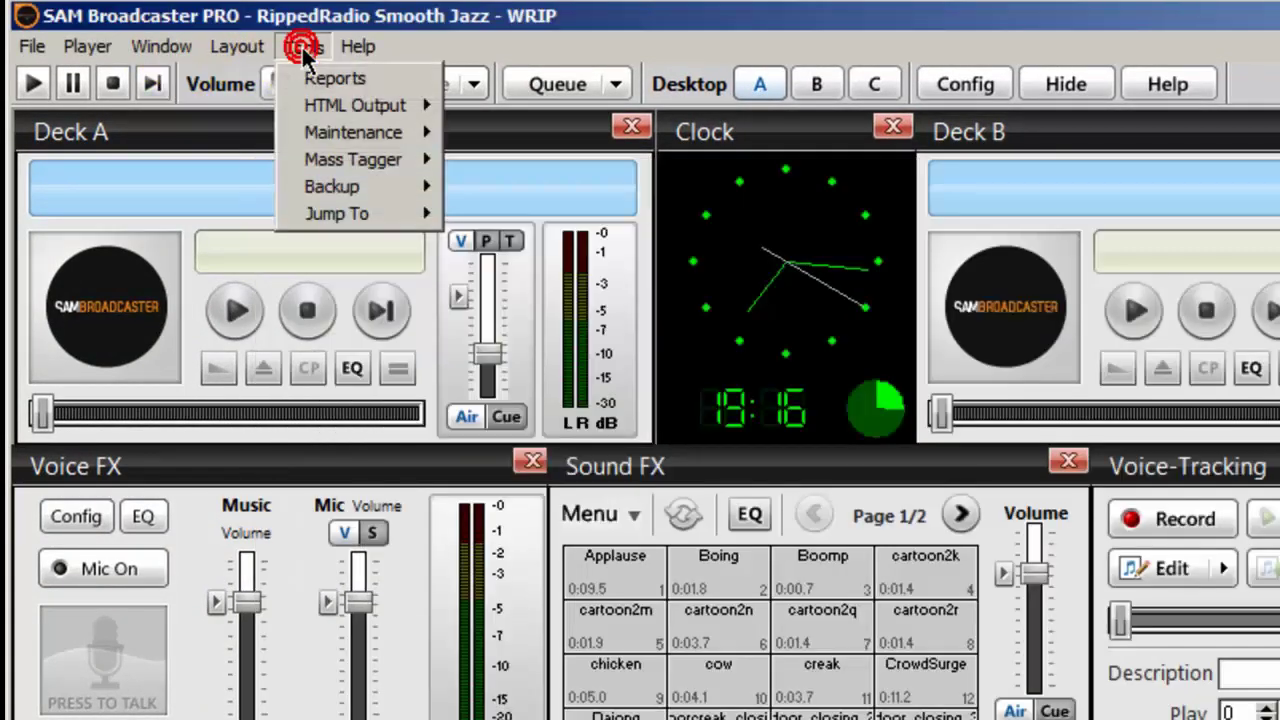
mouse_move(385, 186)
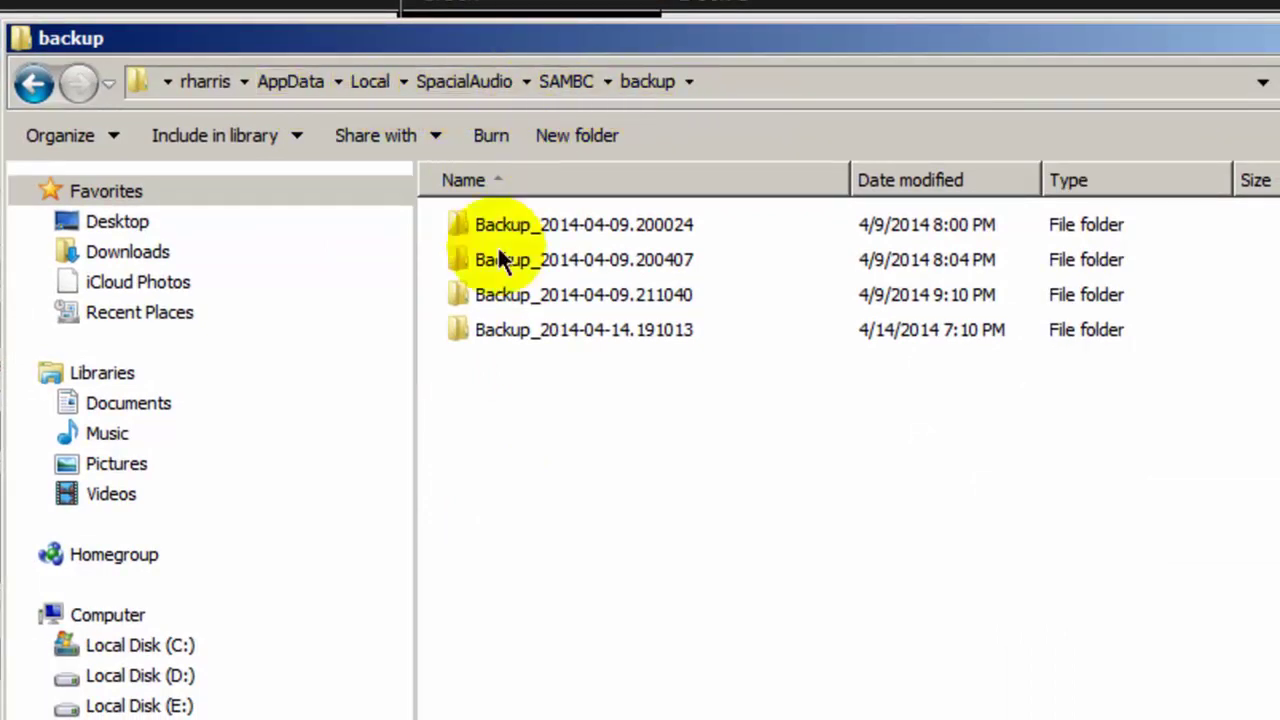
left_click(40, 84)
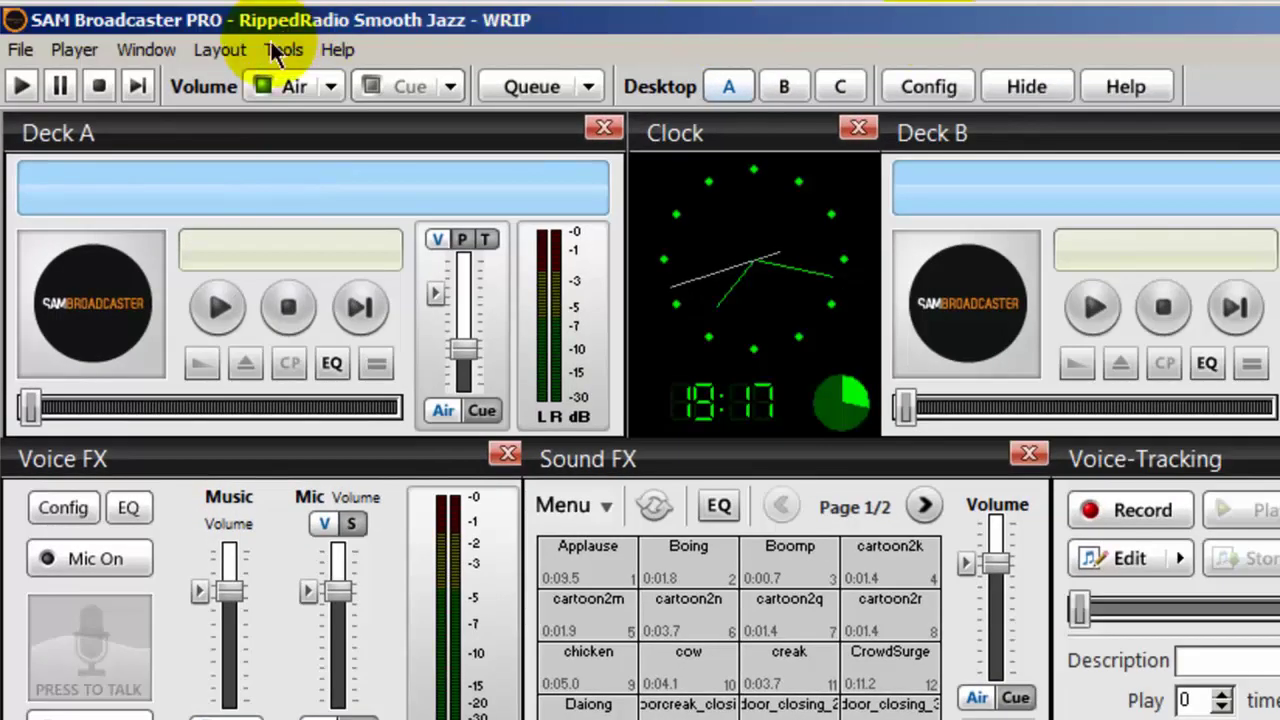
- Restore the previous station backup, confirming that it overwrites the current data
left_click(258, 41)
mouse_move(322, 190)
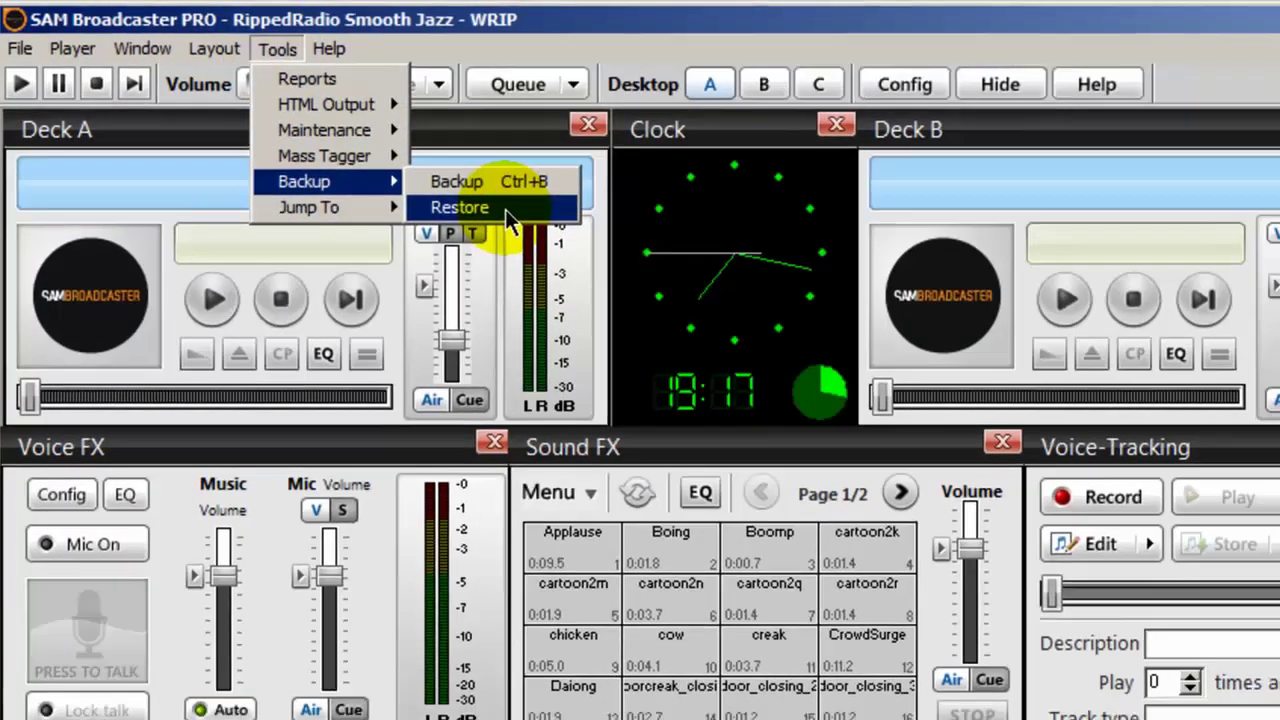
left_click(476, 212)
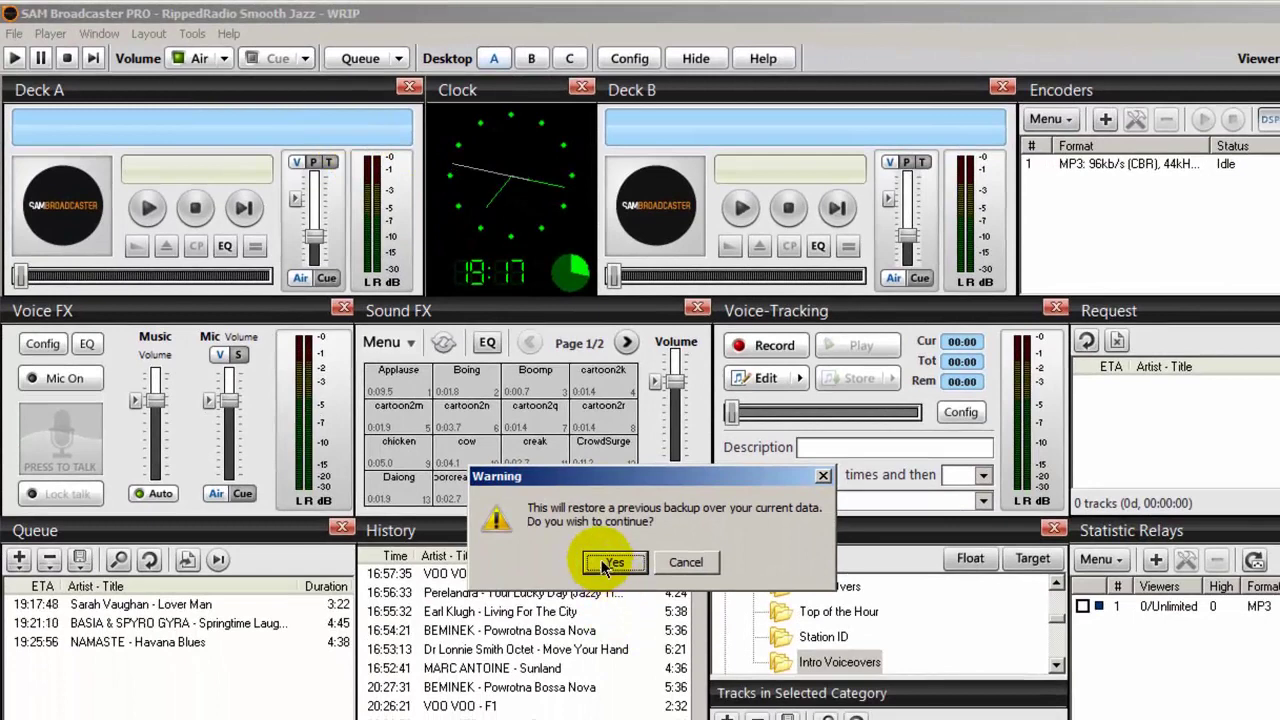
left_click(614, 565)
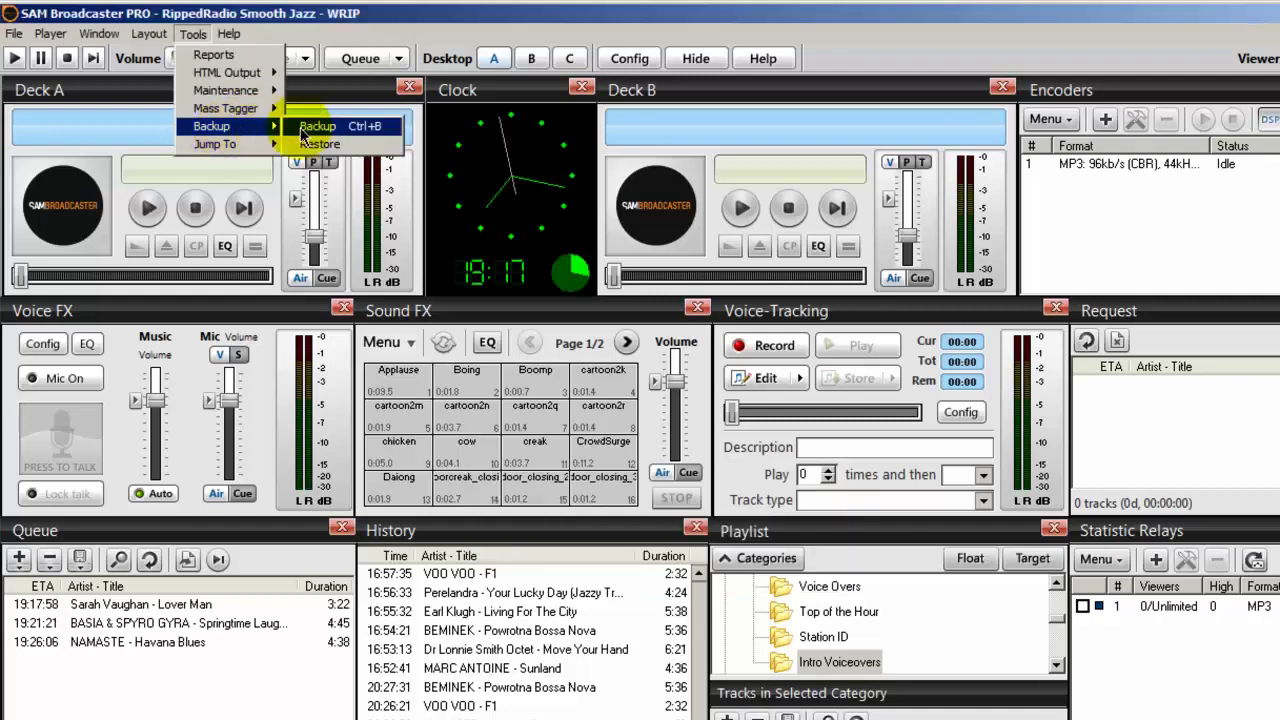
- Open the backup folder inside the SAMBC data folder, then close that window
left_click(286, 126)
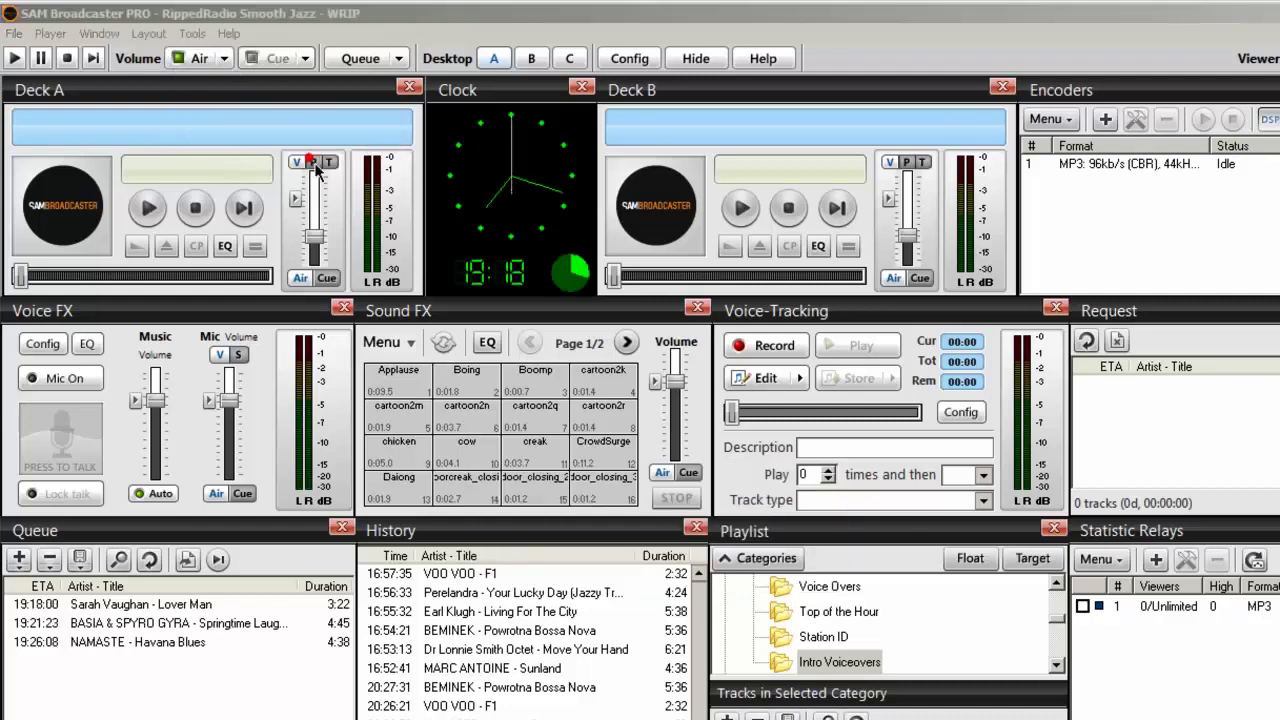
double_click(851, 258)
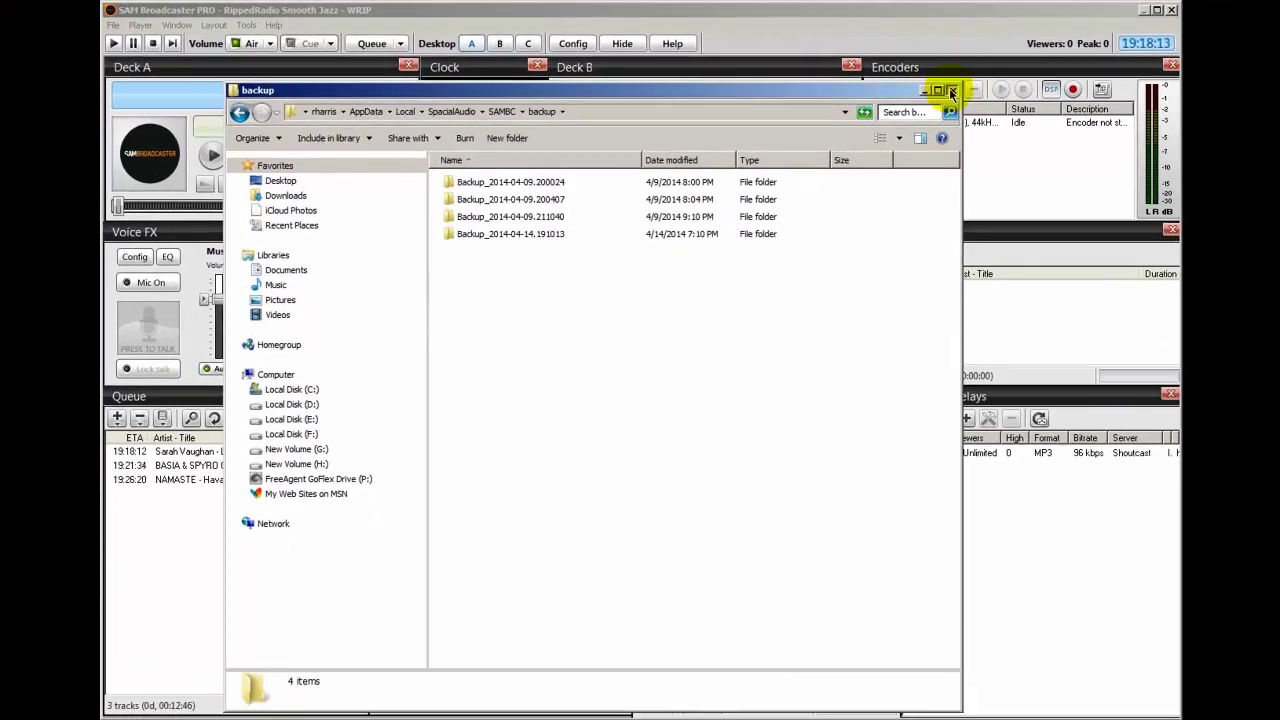
left_click(1137, 122)
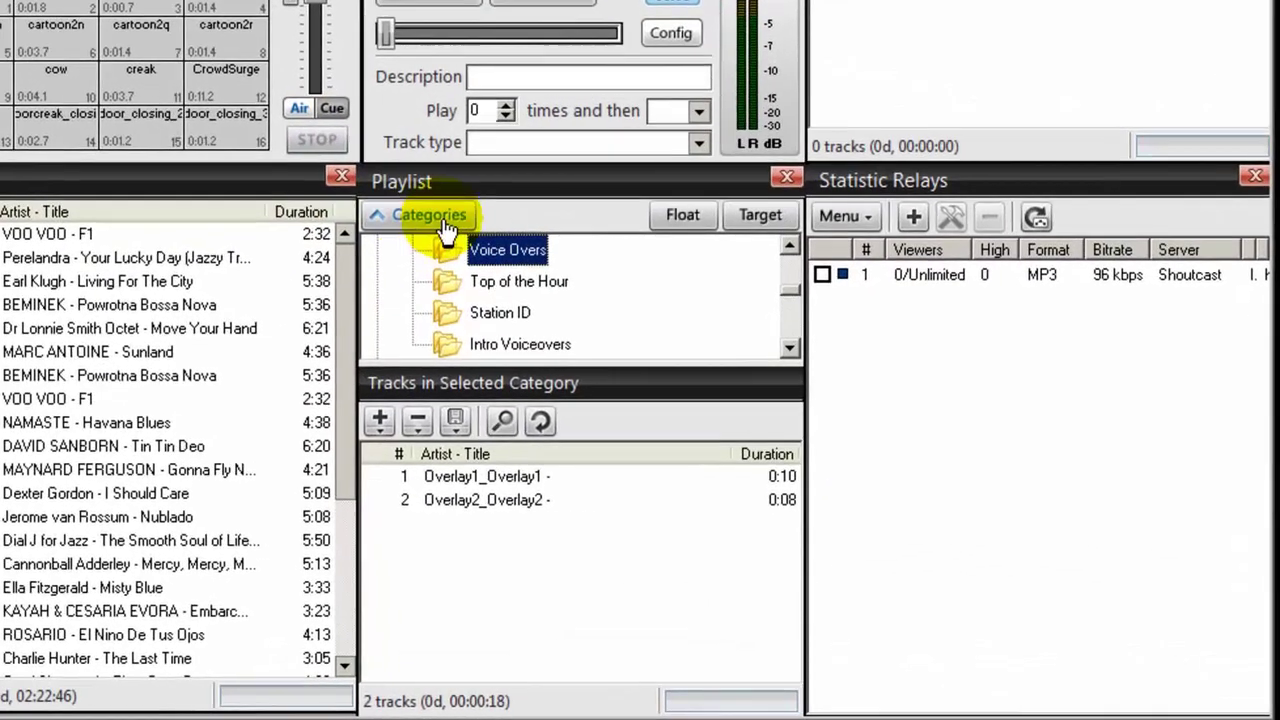
- Expand Music and Station IDs in the category tree and list Smooth Jazz's 393 tracks
scroll(790, 275, "up", 5)
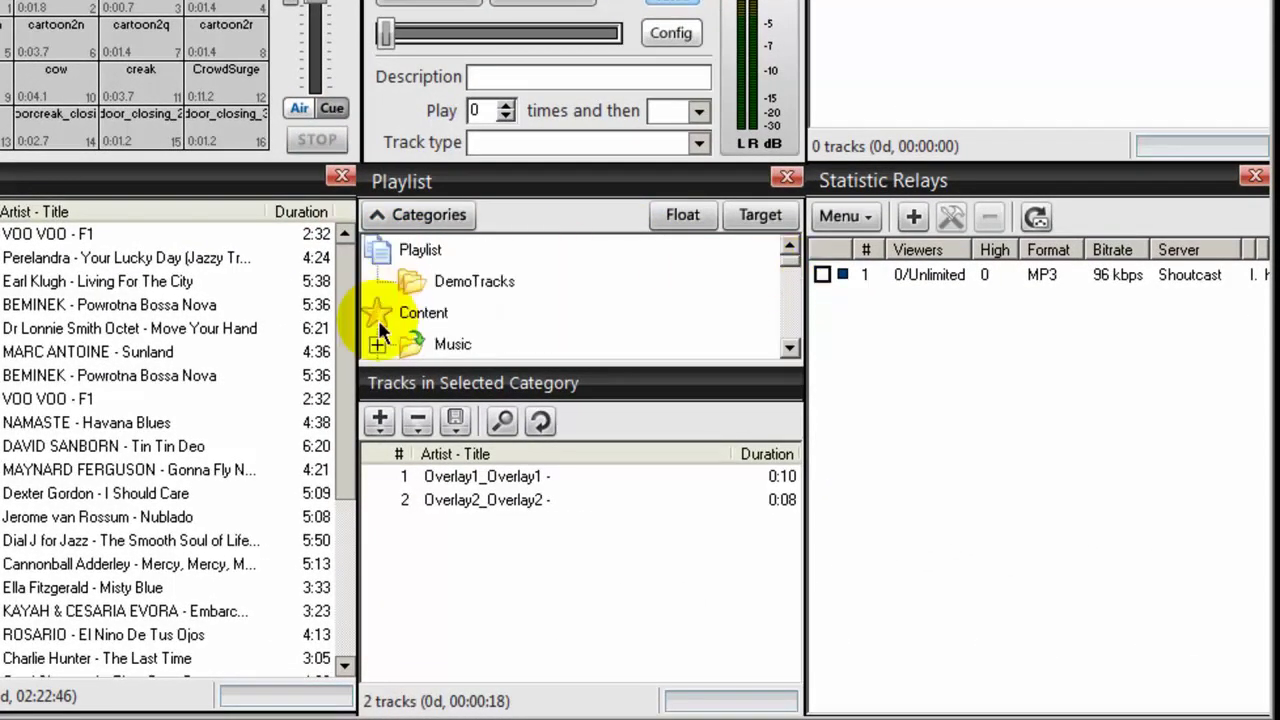
left_click(375, 314)
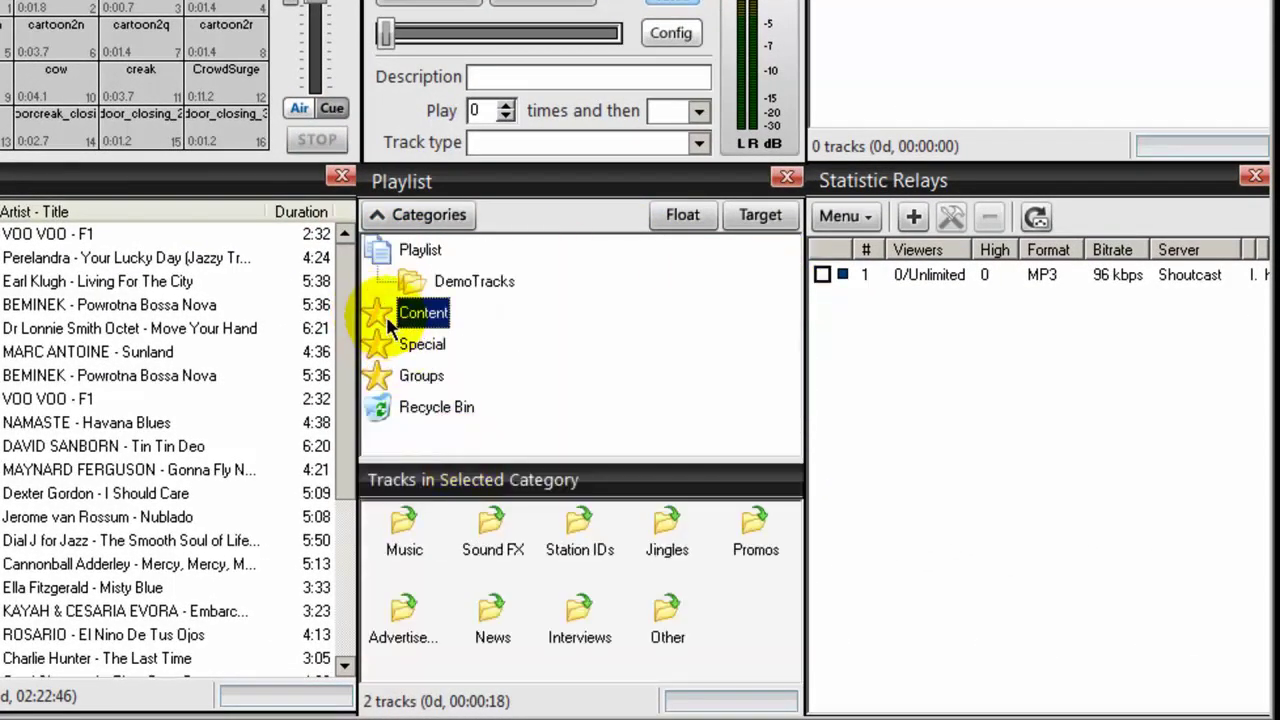
double_click(390, 316)
left_click(377, 344)
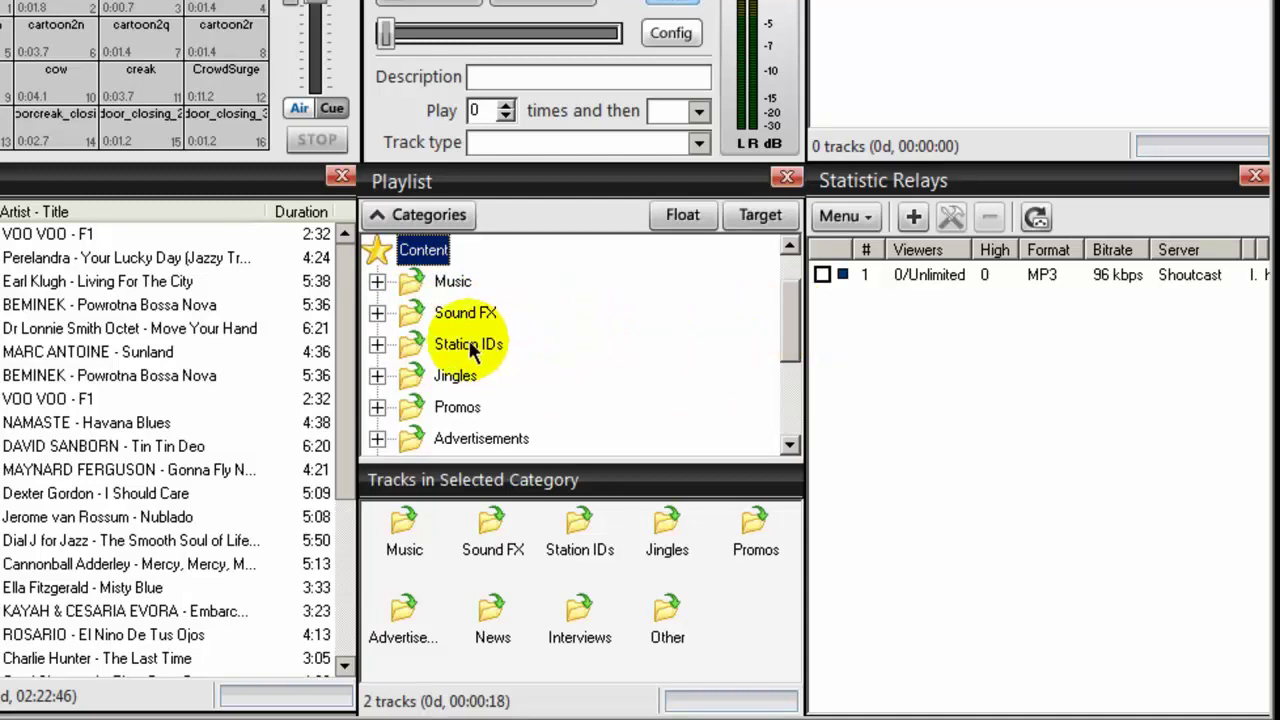
left_click(377, 281)
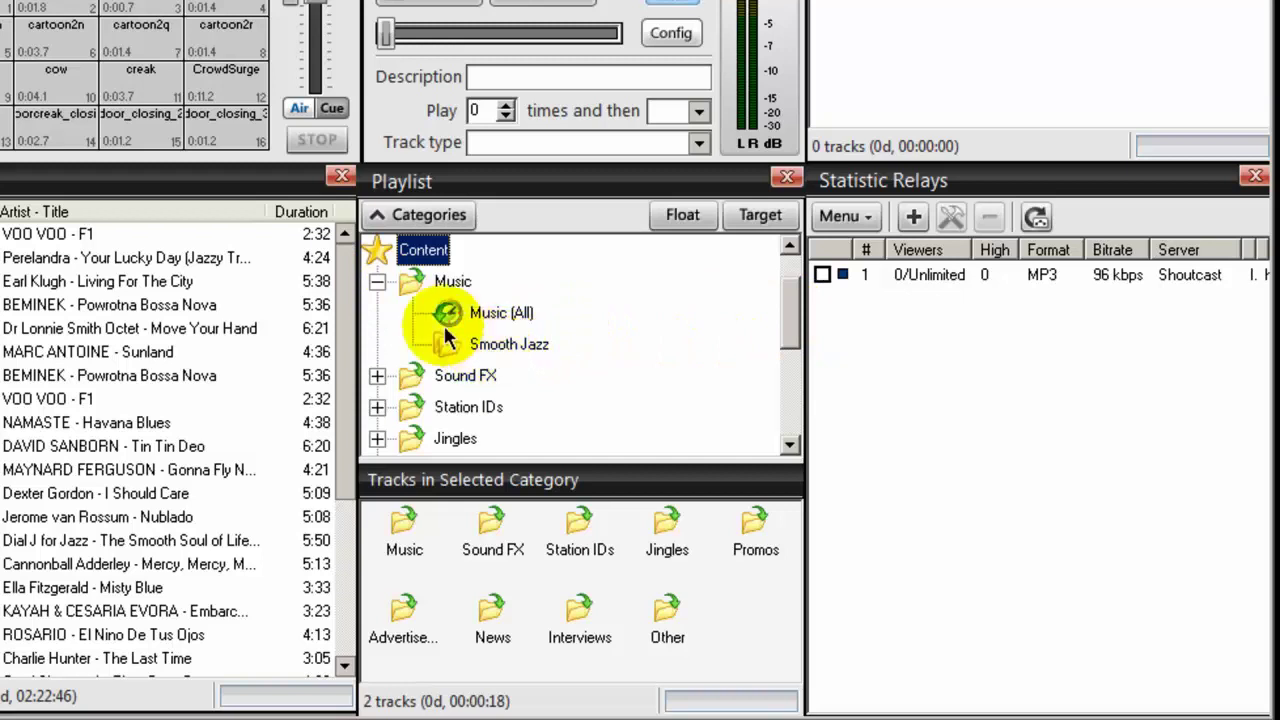
left_click(377, 407)
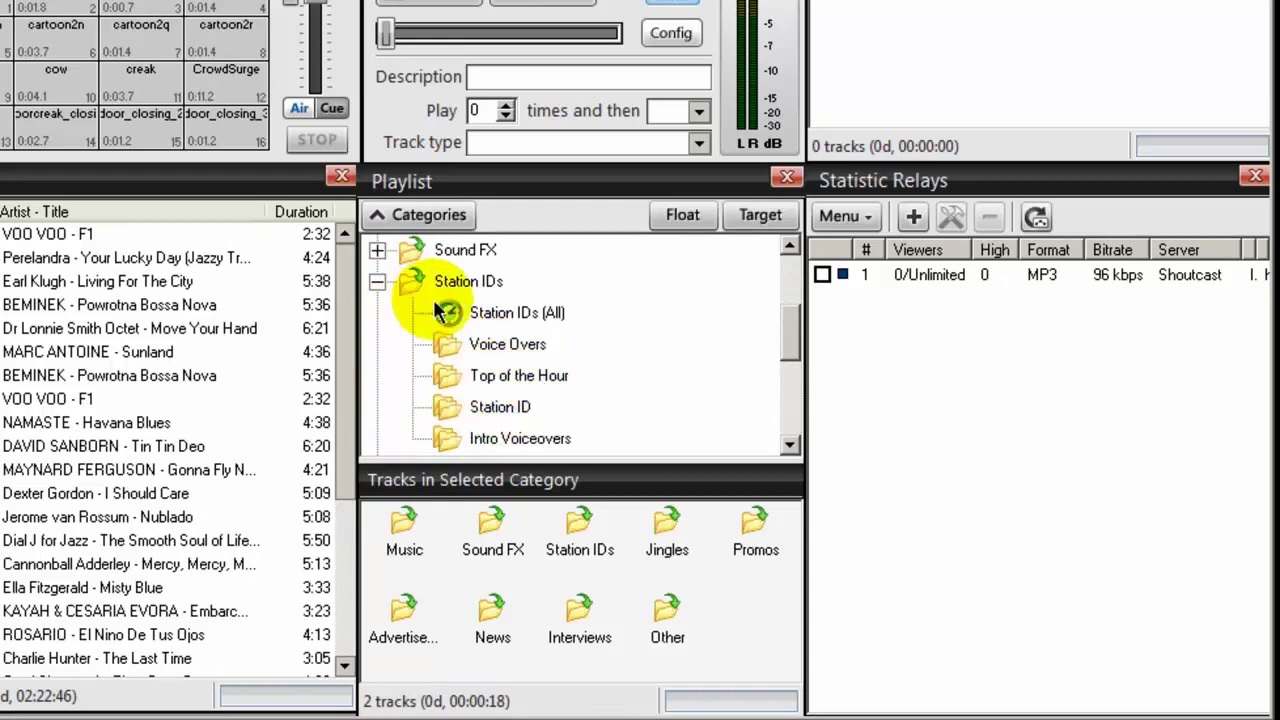
left_click_drag(785, 340, 571, 337)
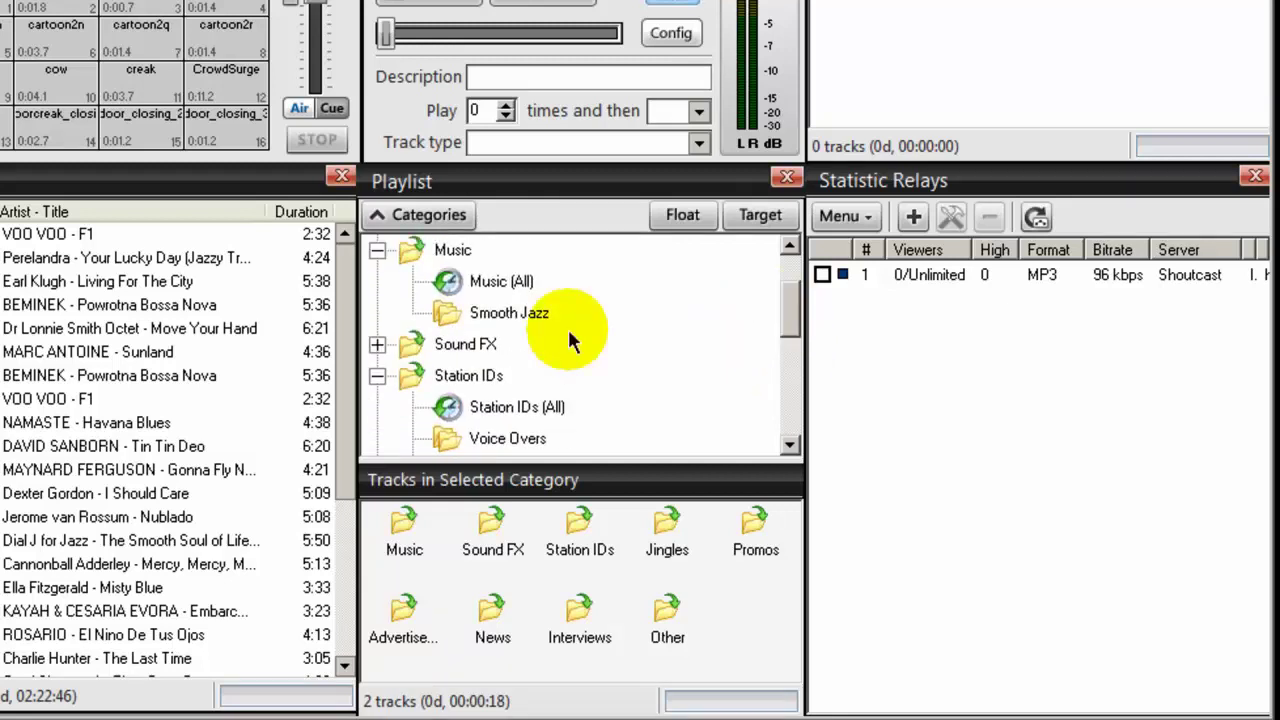
left_click(463, 316)
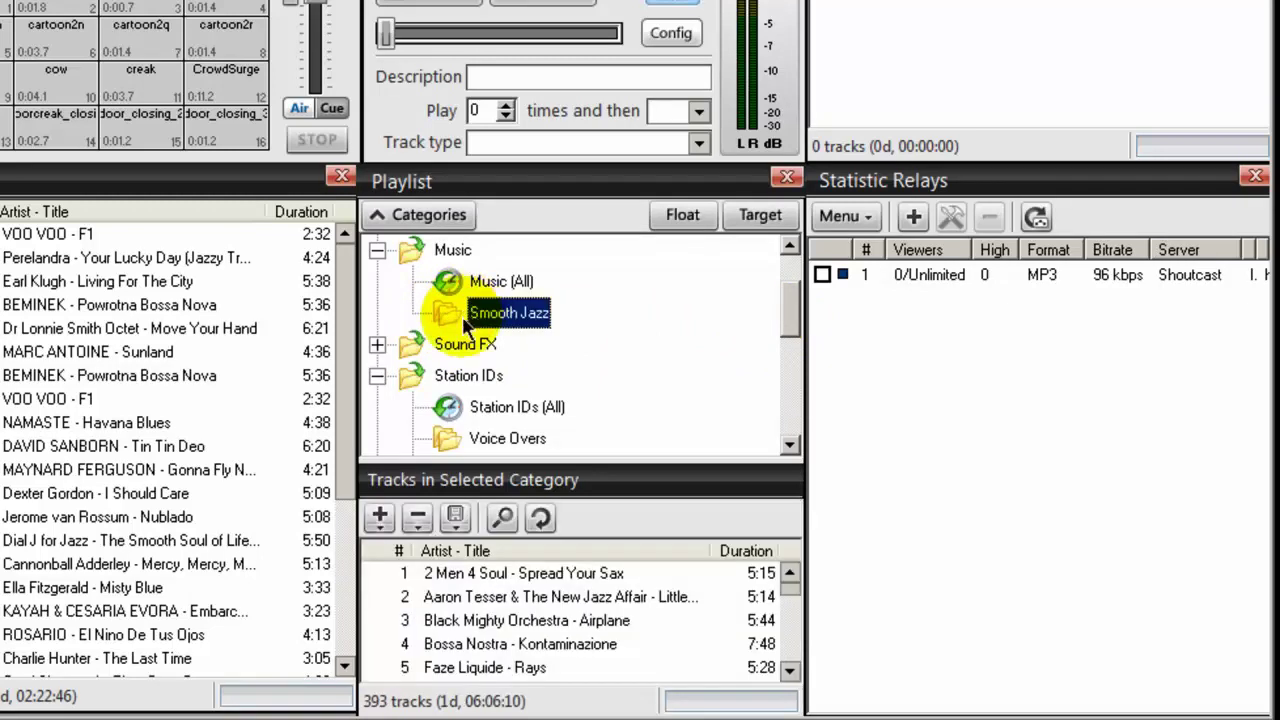
- Save Smooth Jazz as the M3U playlist 'Smooth Jazz' in a new Desktop folder 'Category Backup'
left_click(456, 522)
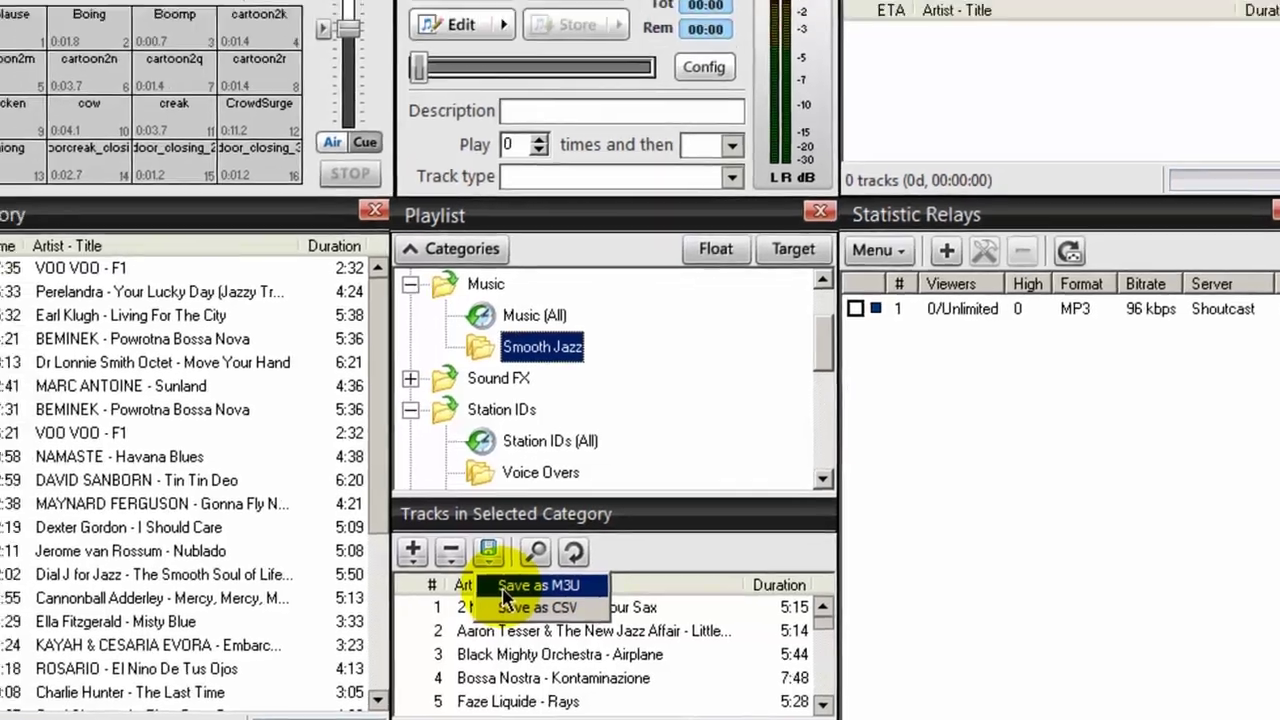
left_click(471, 556)
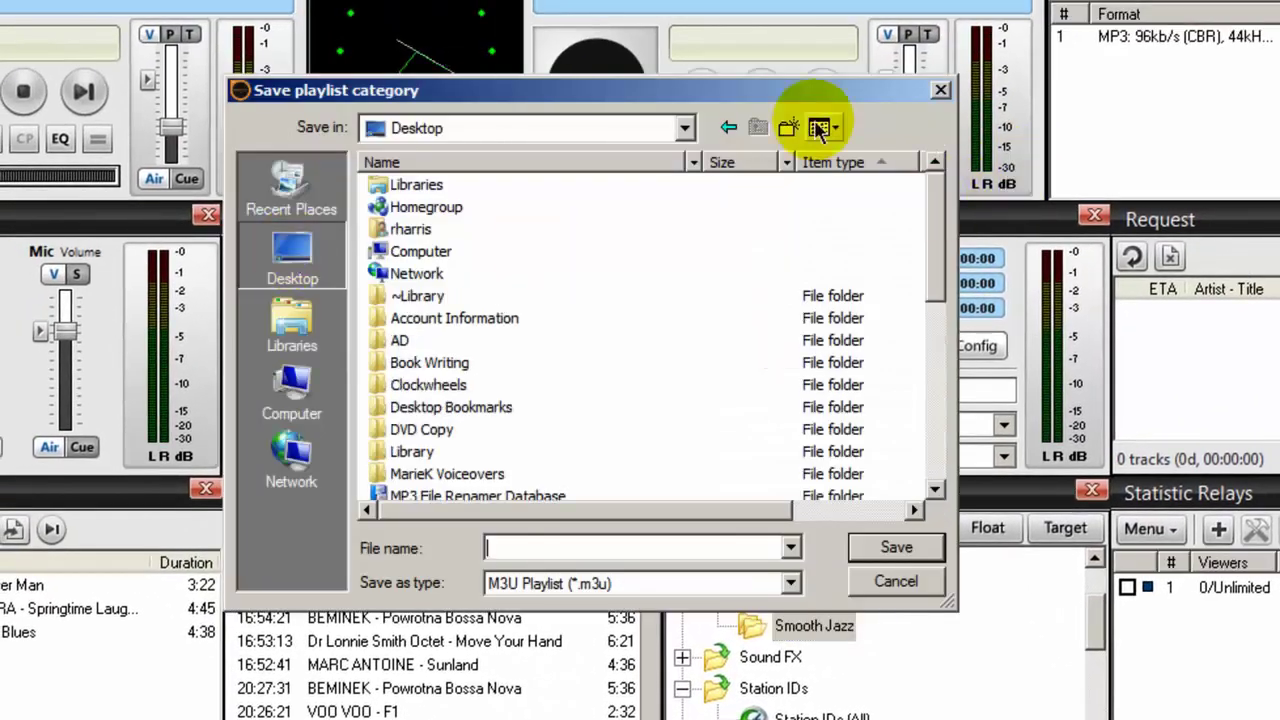
left_click(788, 127)
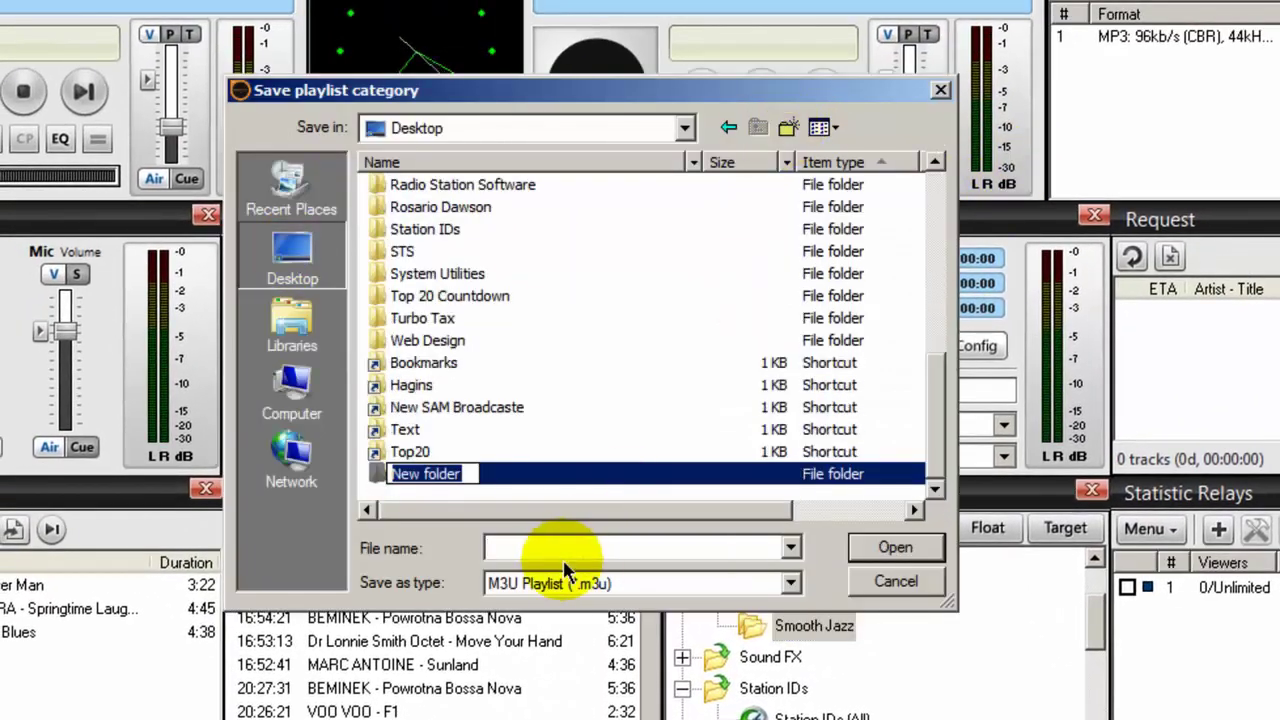
type("Category Backup")
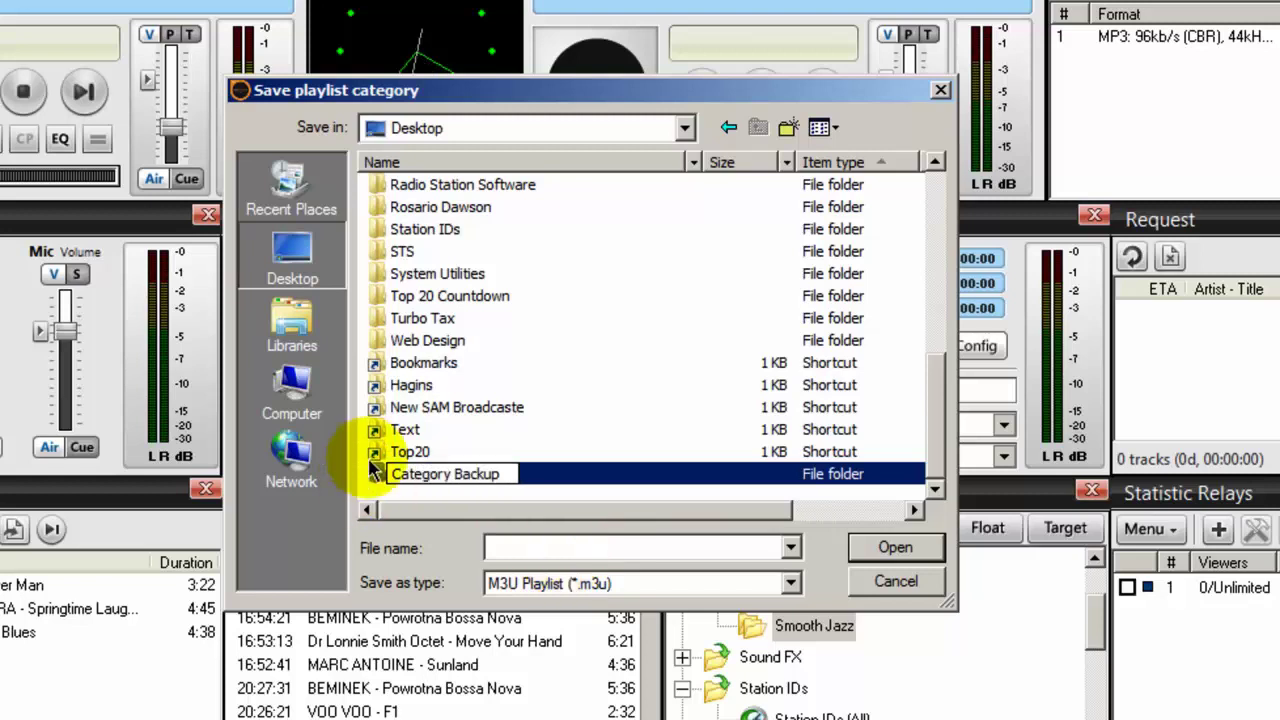
key("Return")
double_click(370, 475)
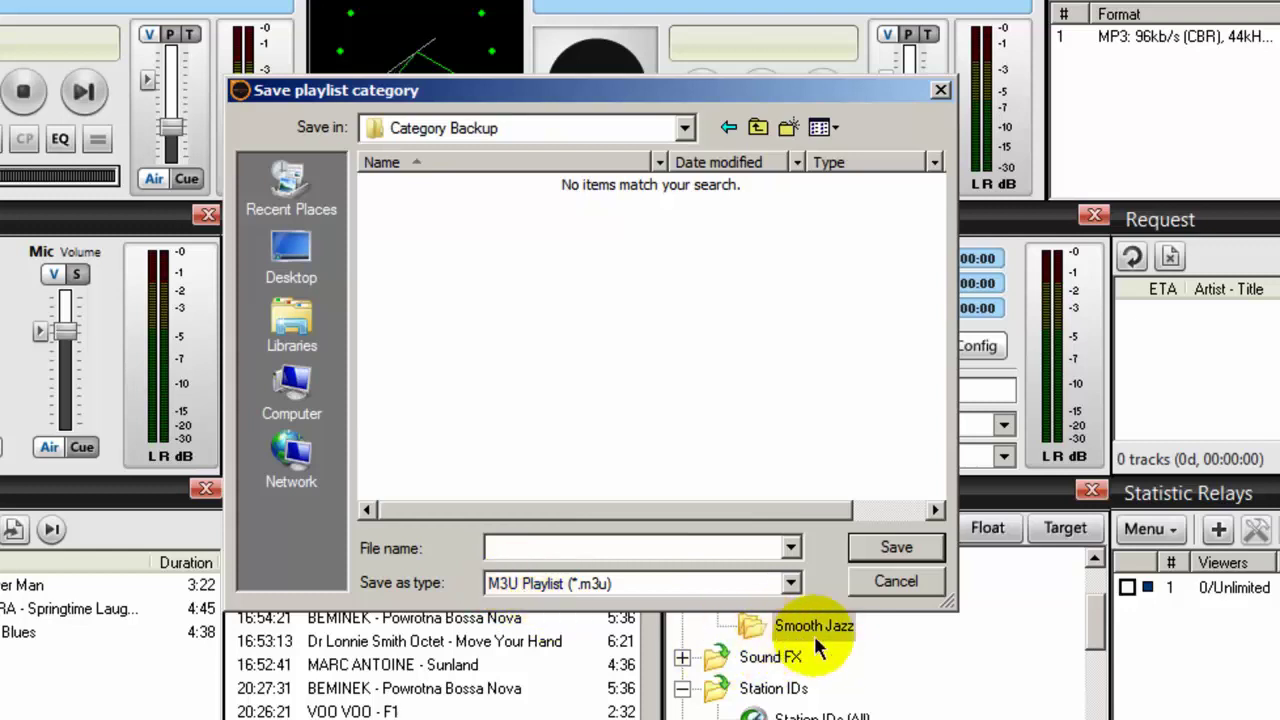
left_click(557, 548)
type("Smooth Jazz")
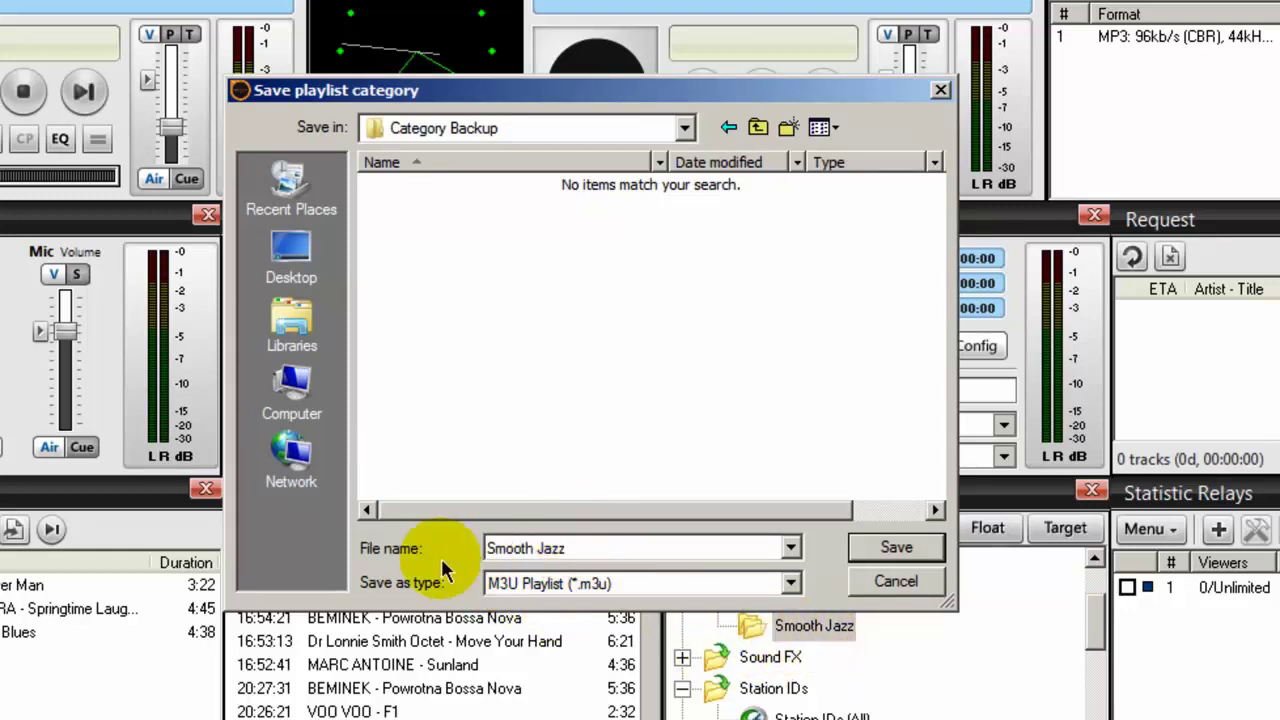
left_click(894, 547)
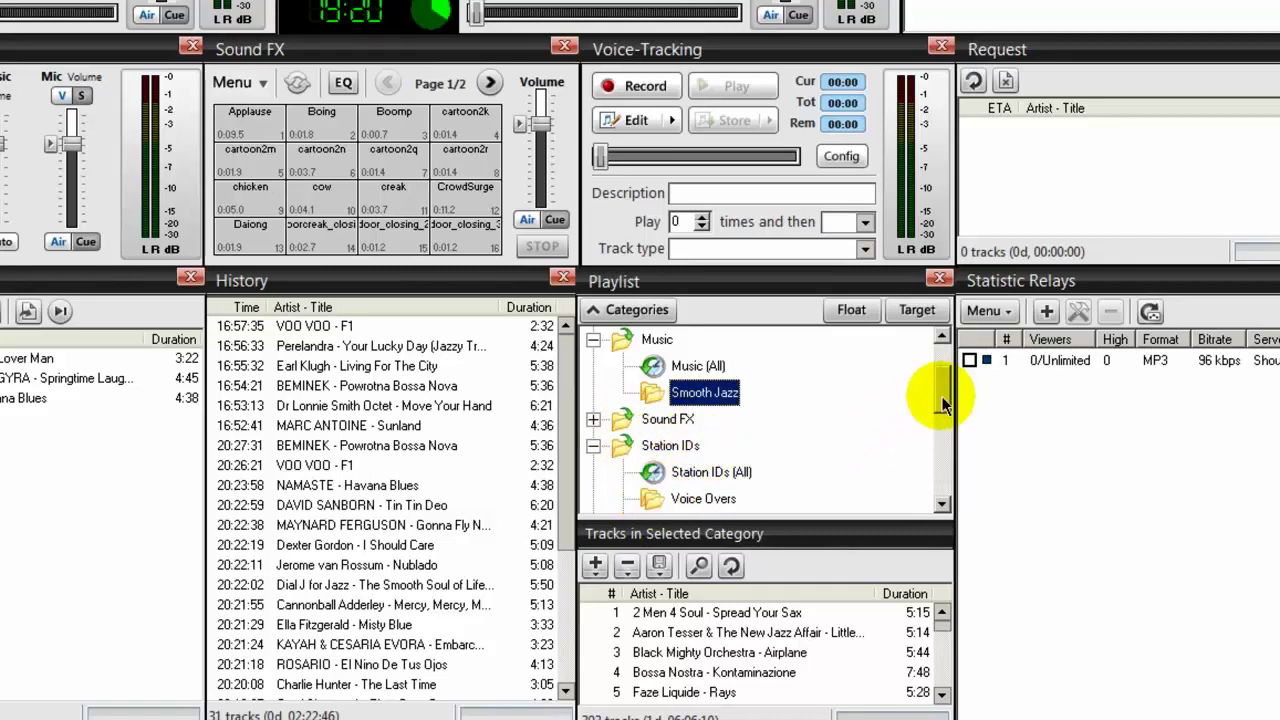
- Export the Voice Overs category as the M3U playlist 'Voice Overs' into Category Backup
left_click_drag(943, 392, 946, 422)
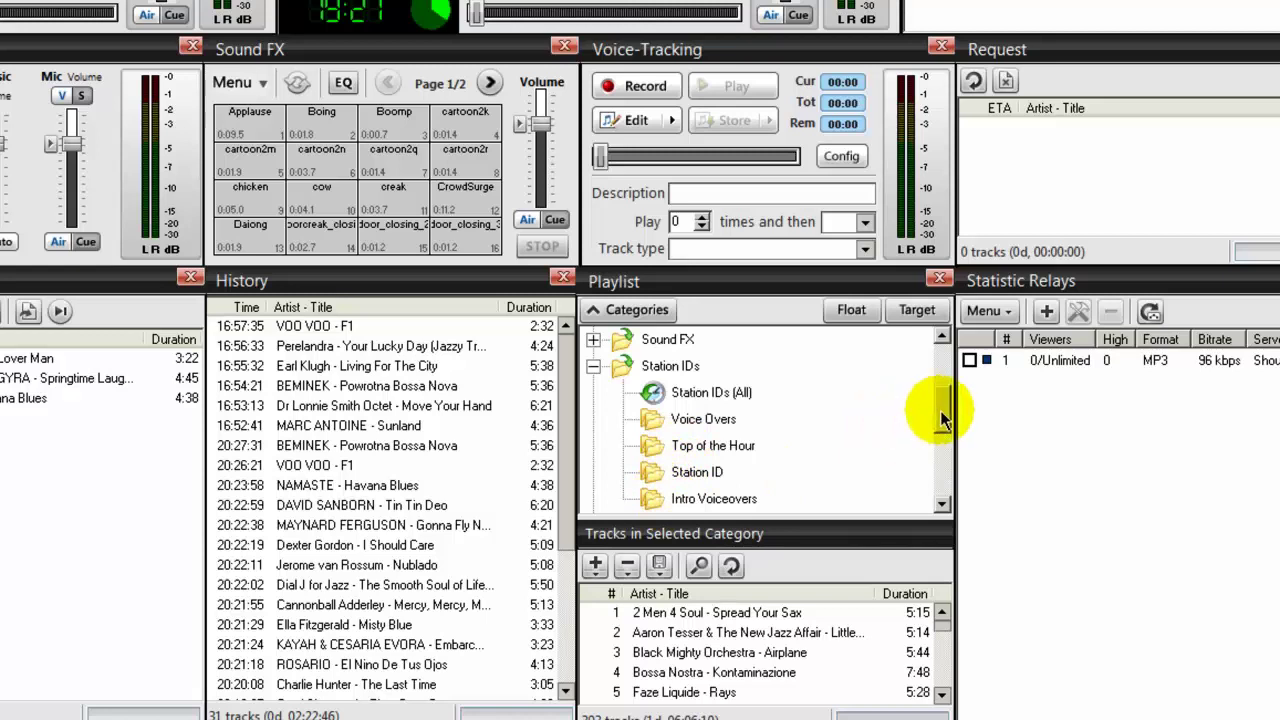
left_click(652, 422)
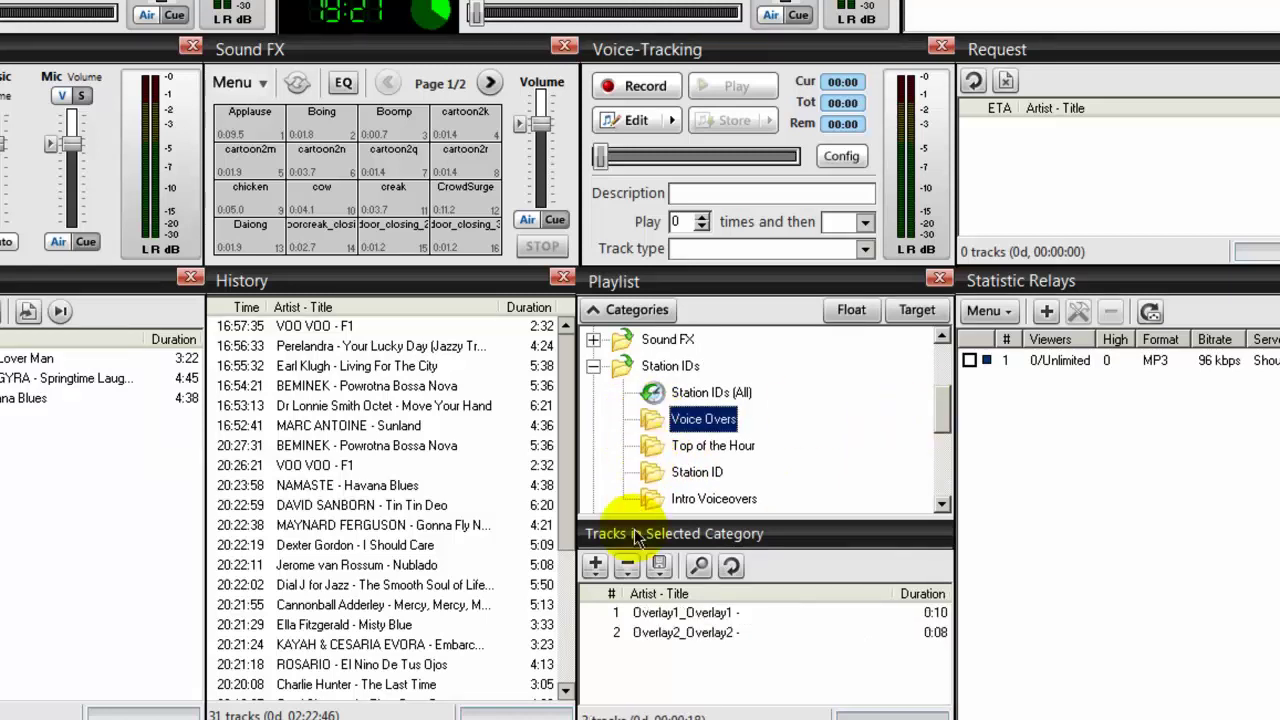
left_click(660, 567)
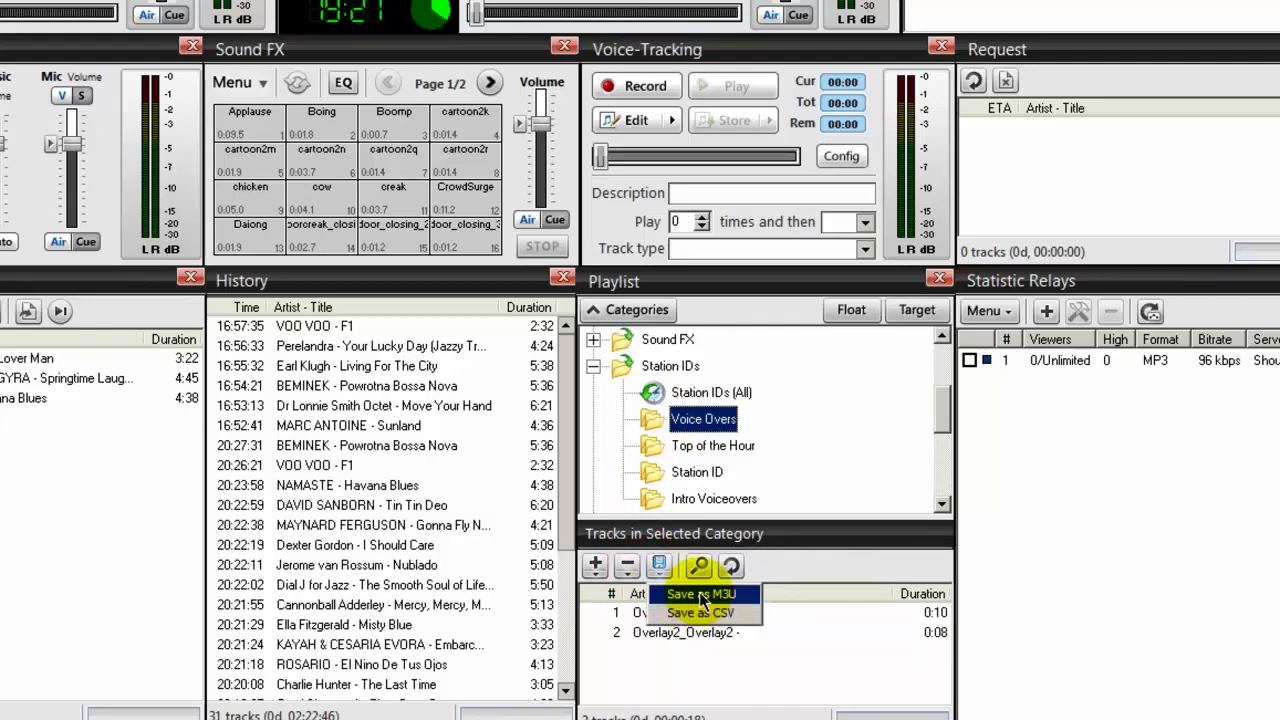
left_click(702, 595)
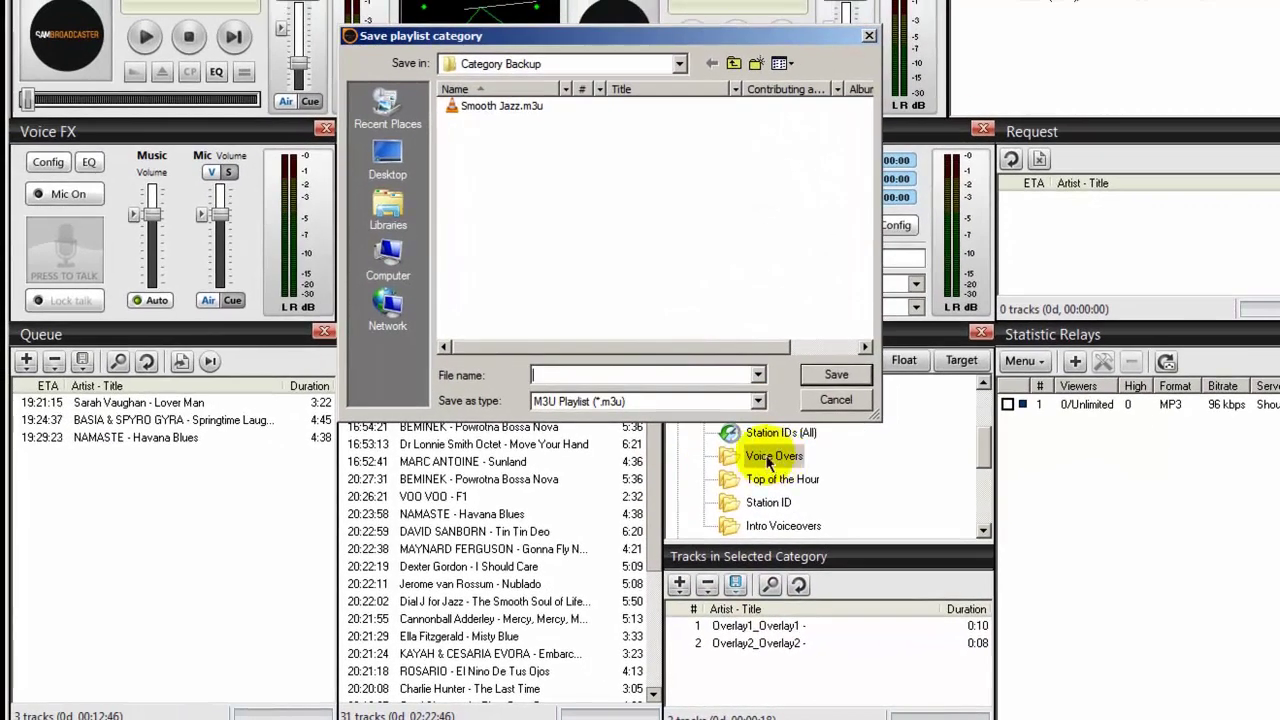
left_click(624, 374)
type("Voice ")
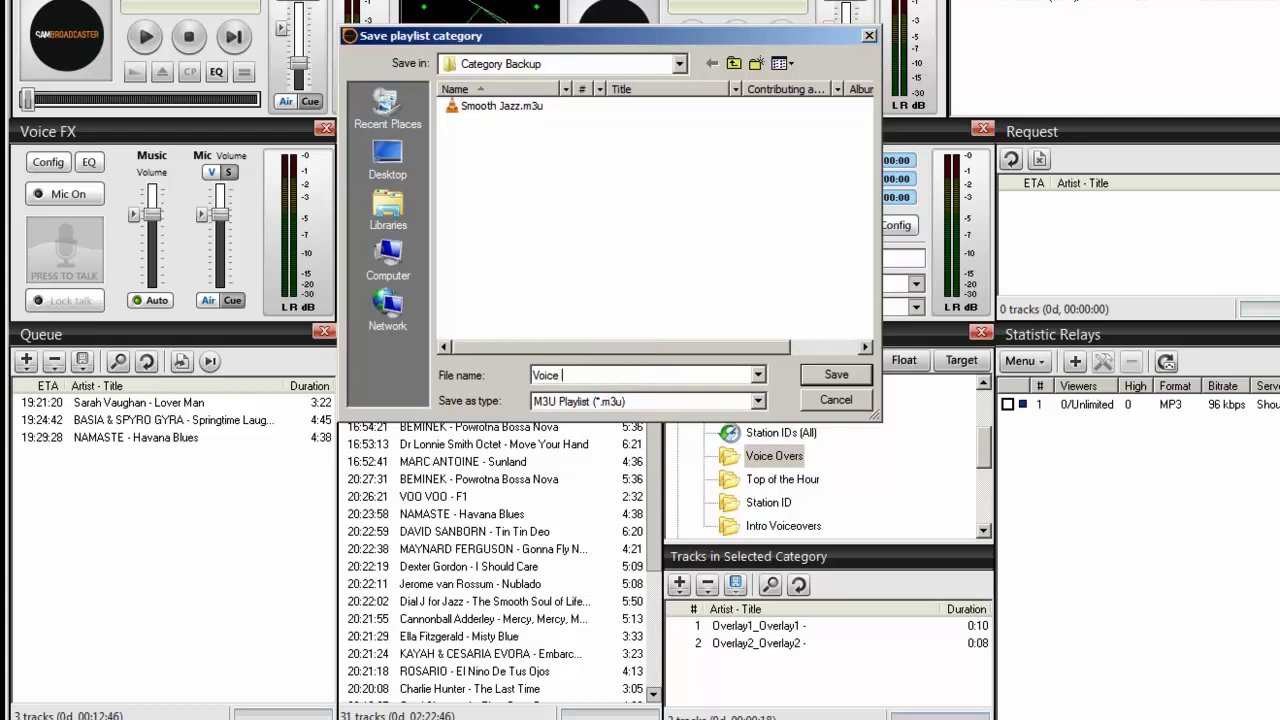
type("Overs")
left_click(828, 367)
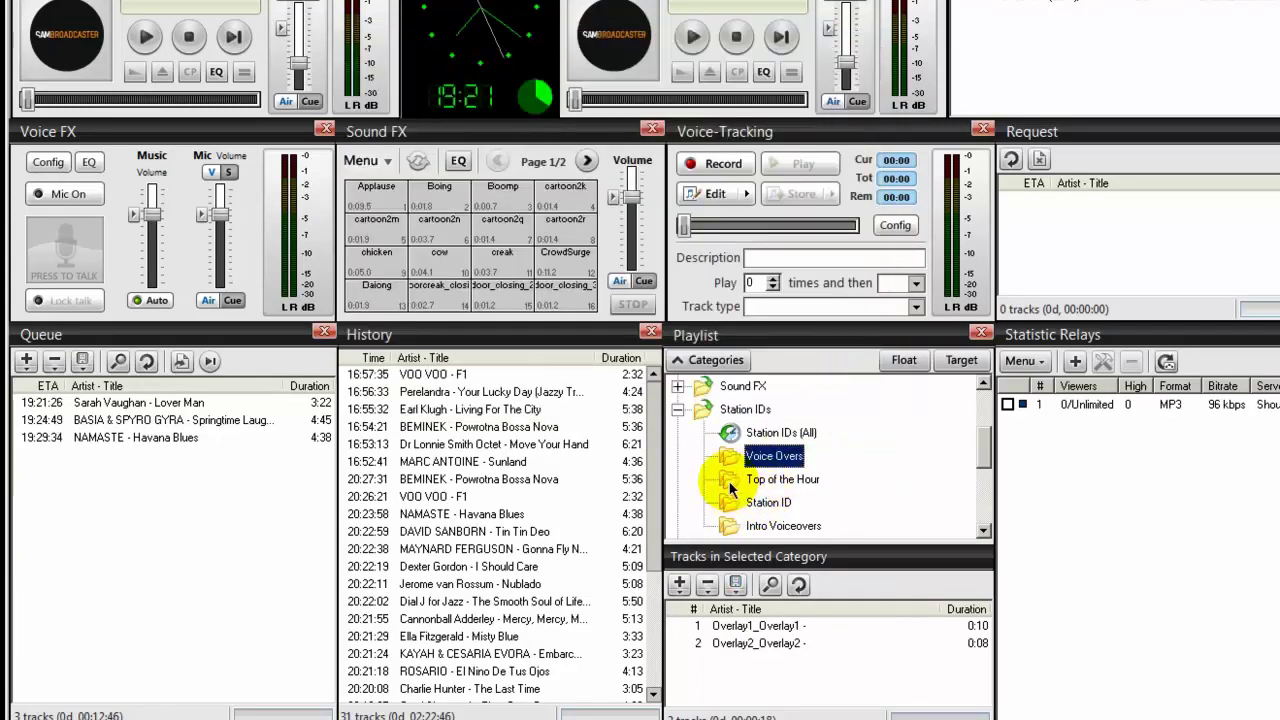
- Export the Top of the Hour category as the M3U playlist 'Top of the Hour'
left_click(730, 484)
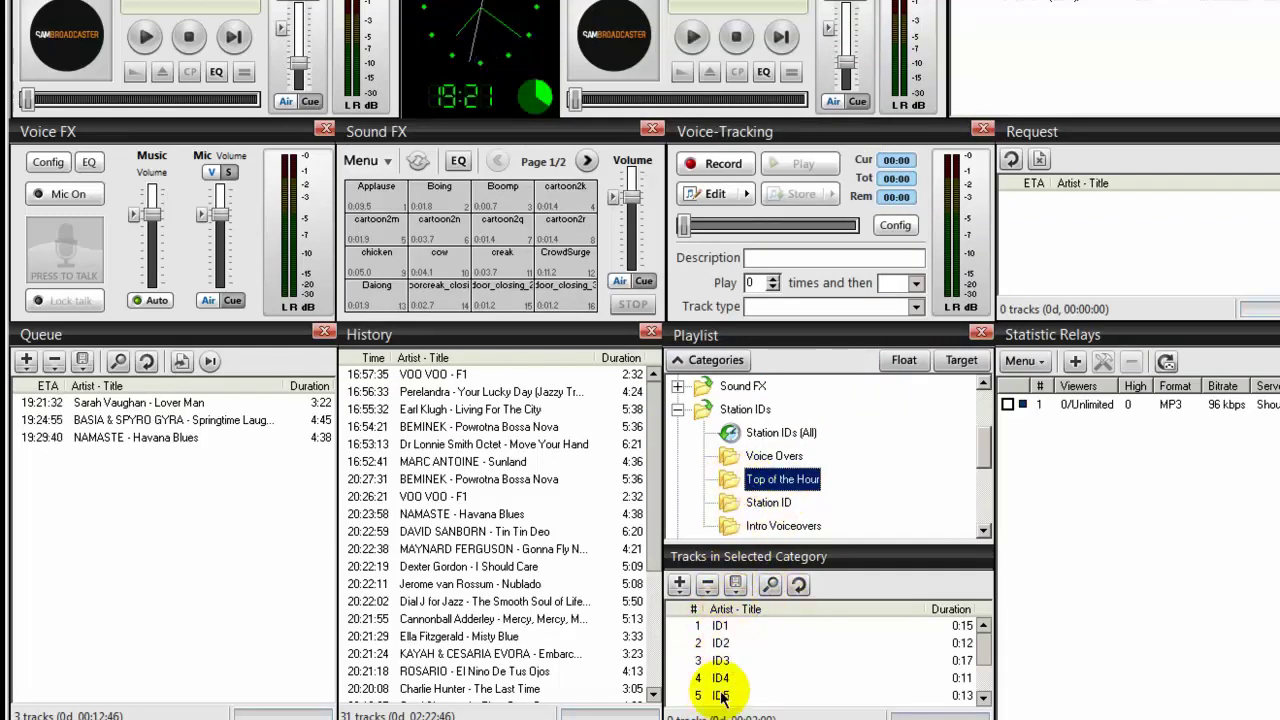
left_click(736, 590)
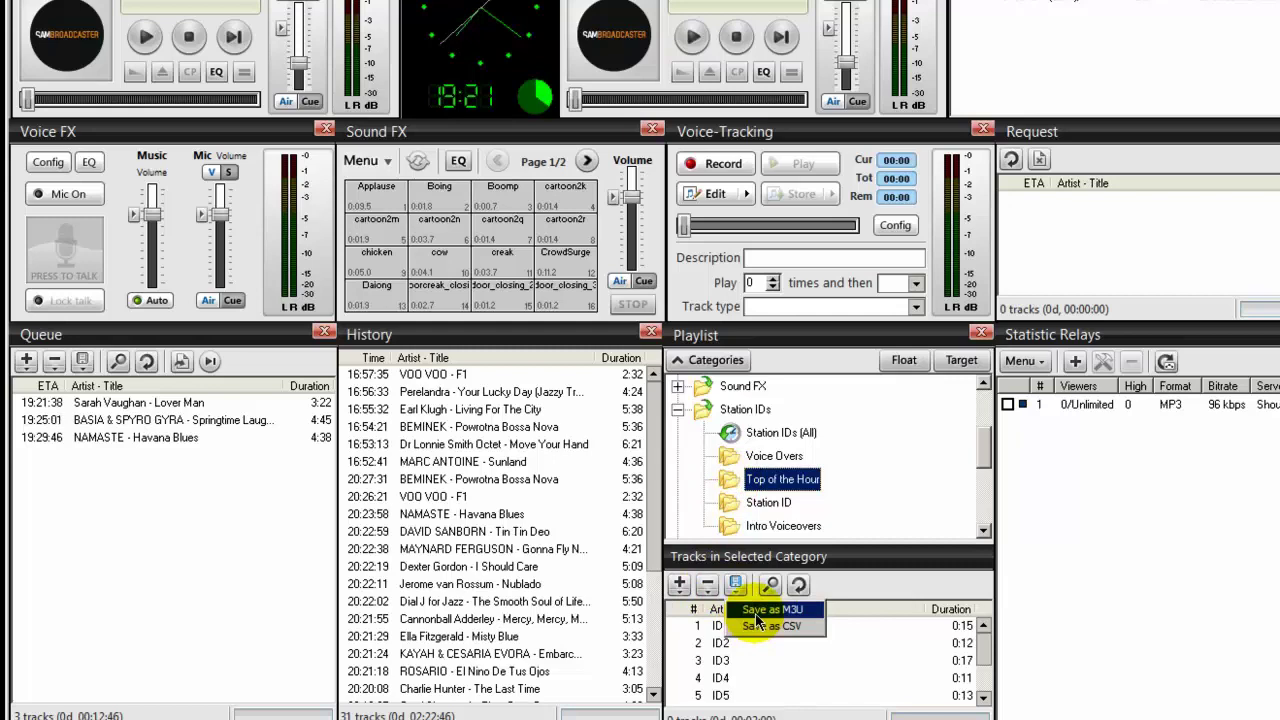
left_click(760, 609)
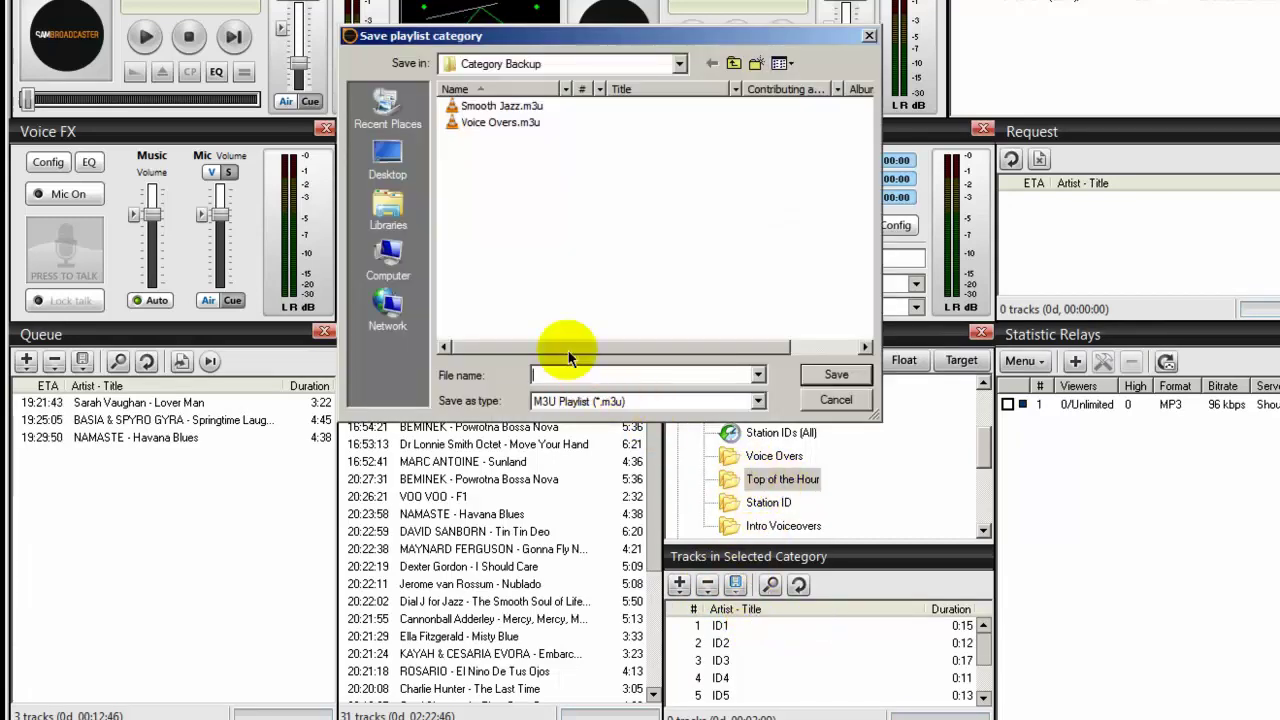
type("Top of the Hour")
left_click(836, 374)
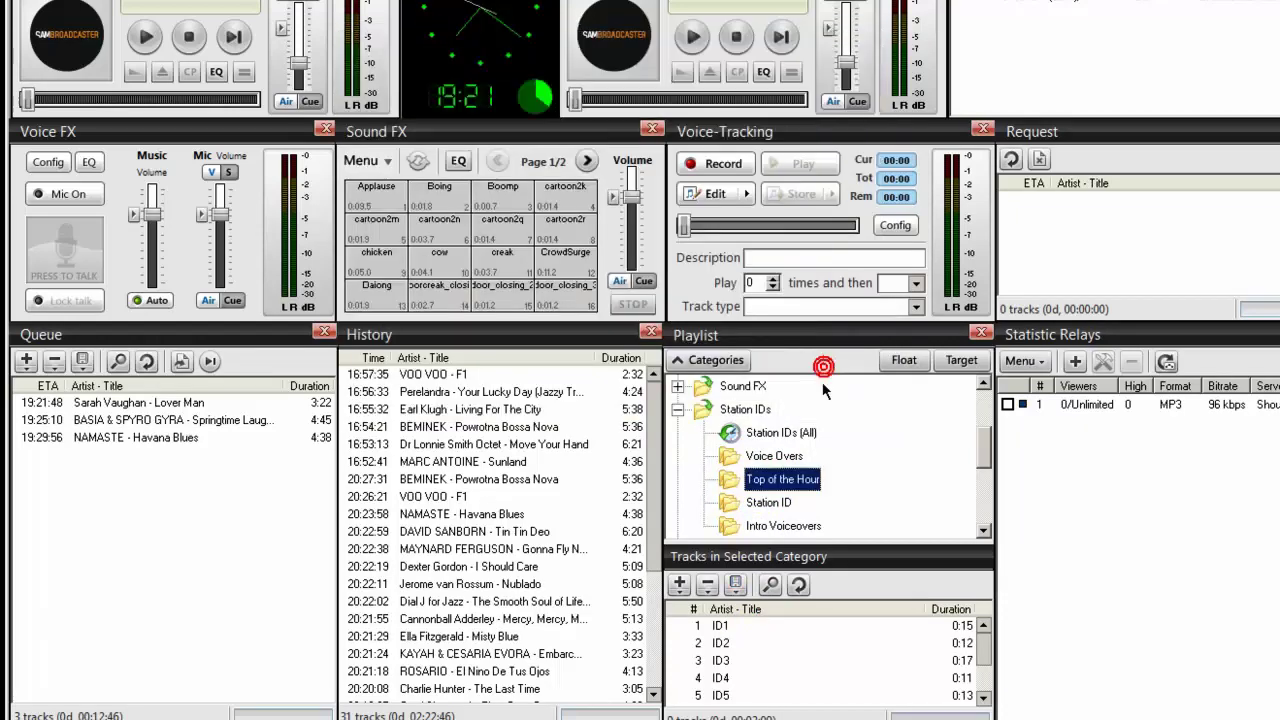
- Save the Station ID category as the M3U playlist 'Station ID' in Category Backup
left_click(741, 511)
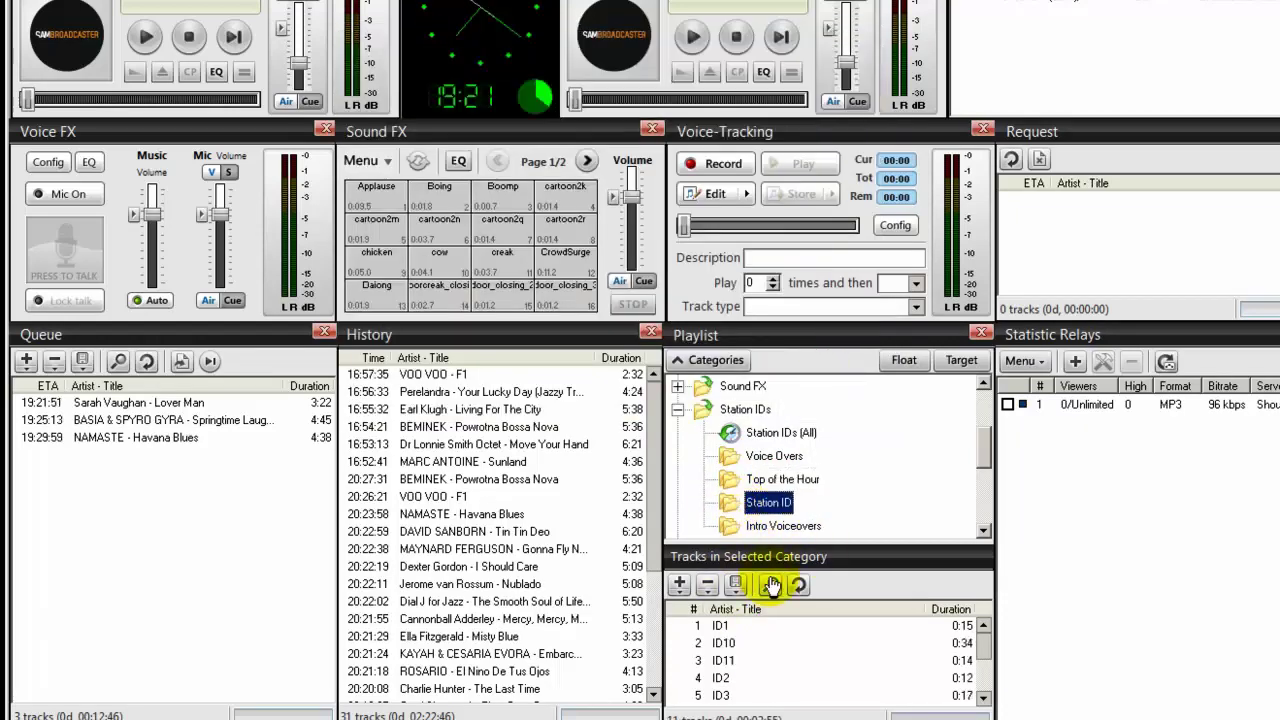
left_click(735, 584)
left_click(772, 609)
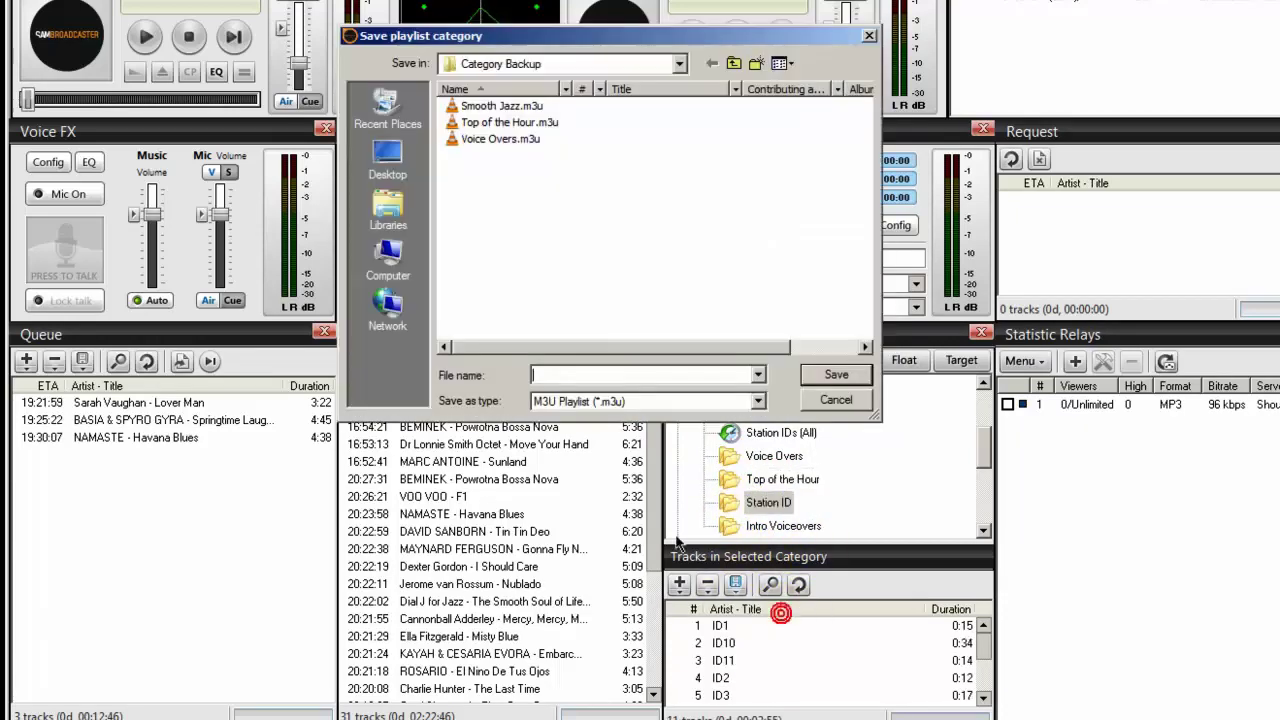
type("Station ID")
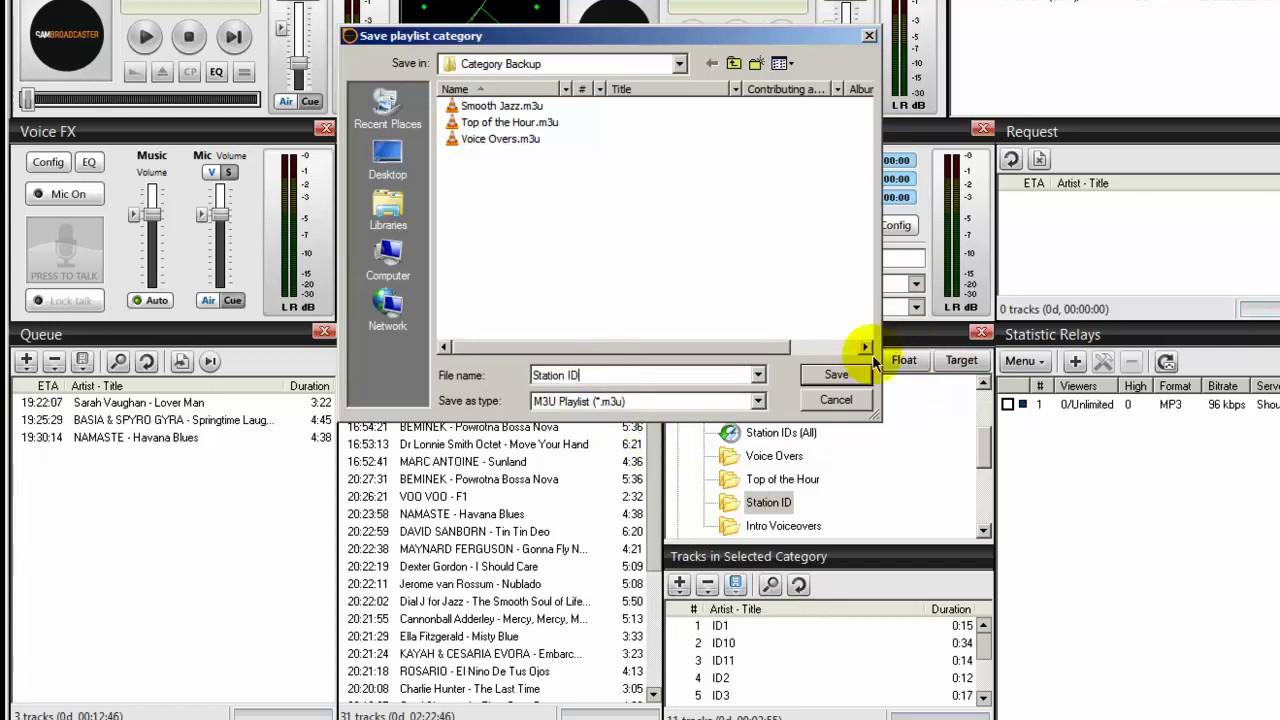
left_click(838, 375)
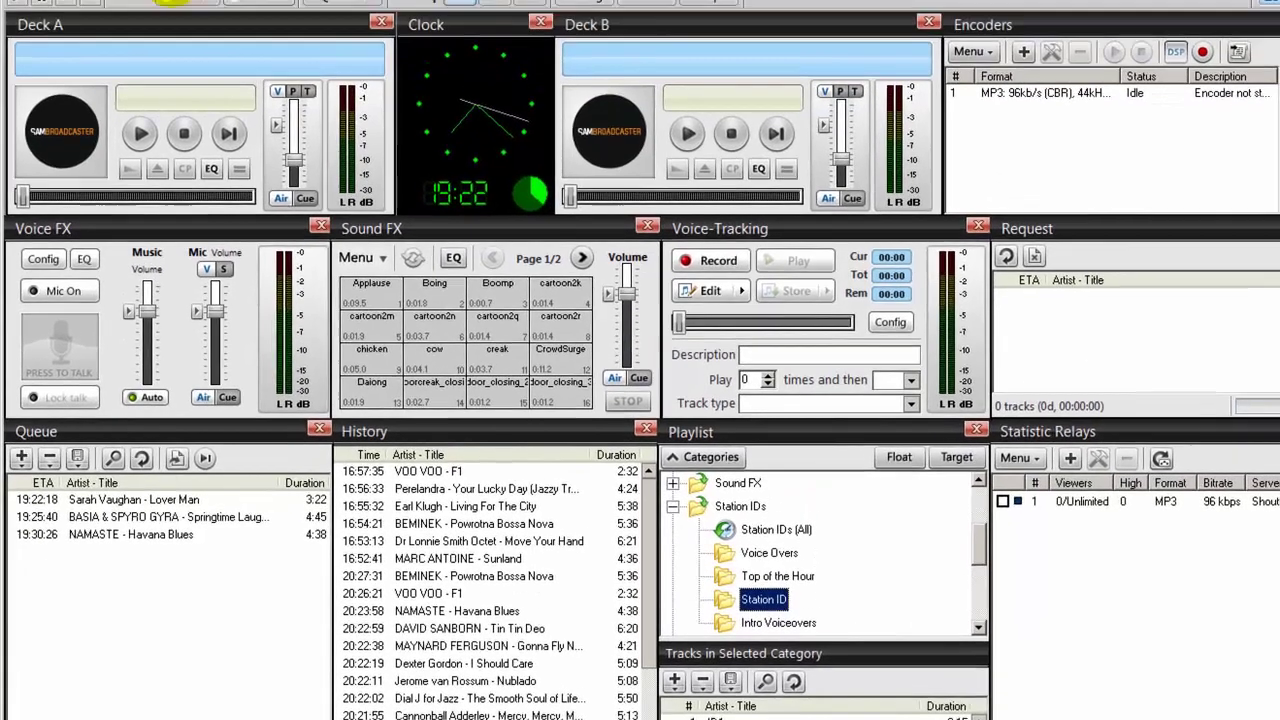
left_click(179, 31)
mouse_move(220, 117)
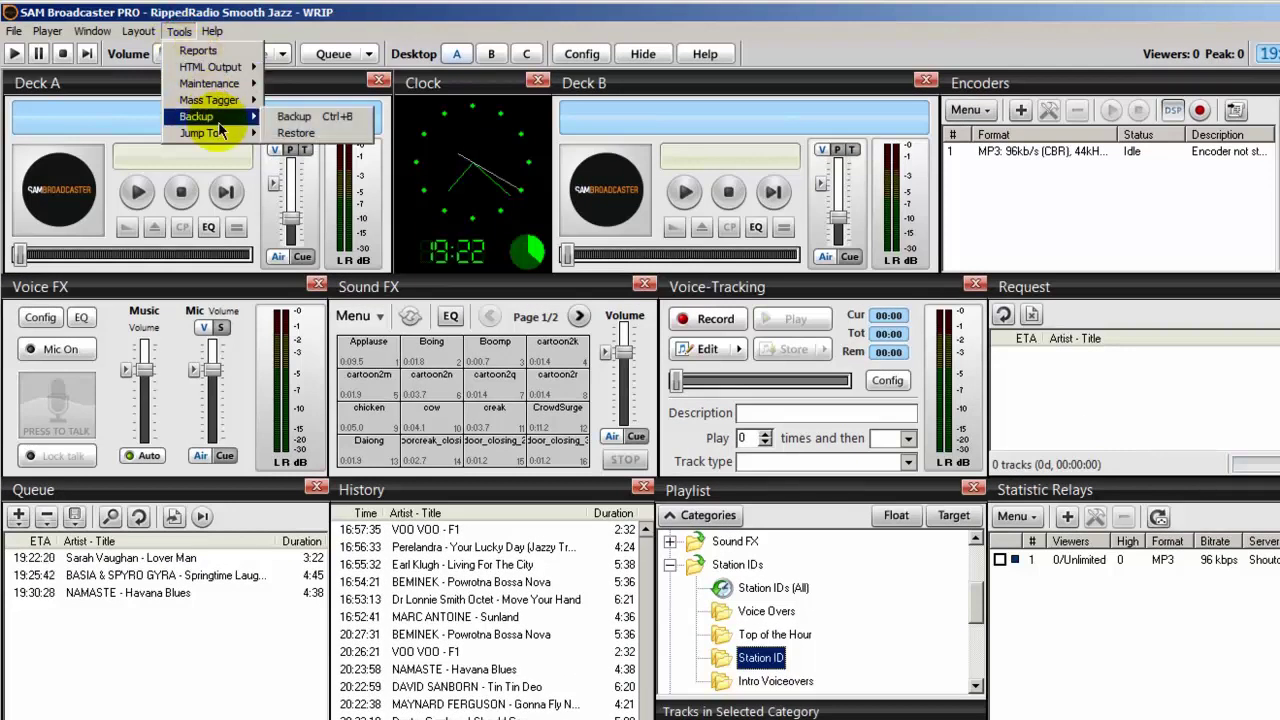
left_click(412, 28)
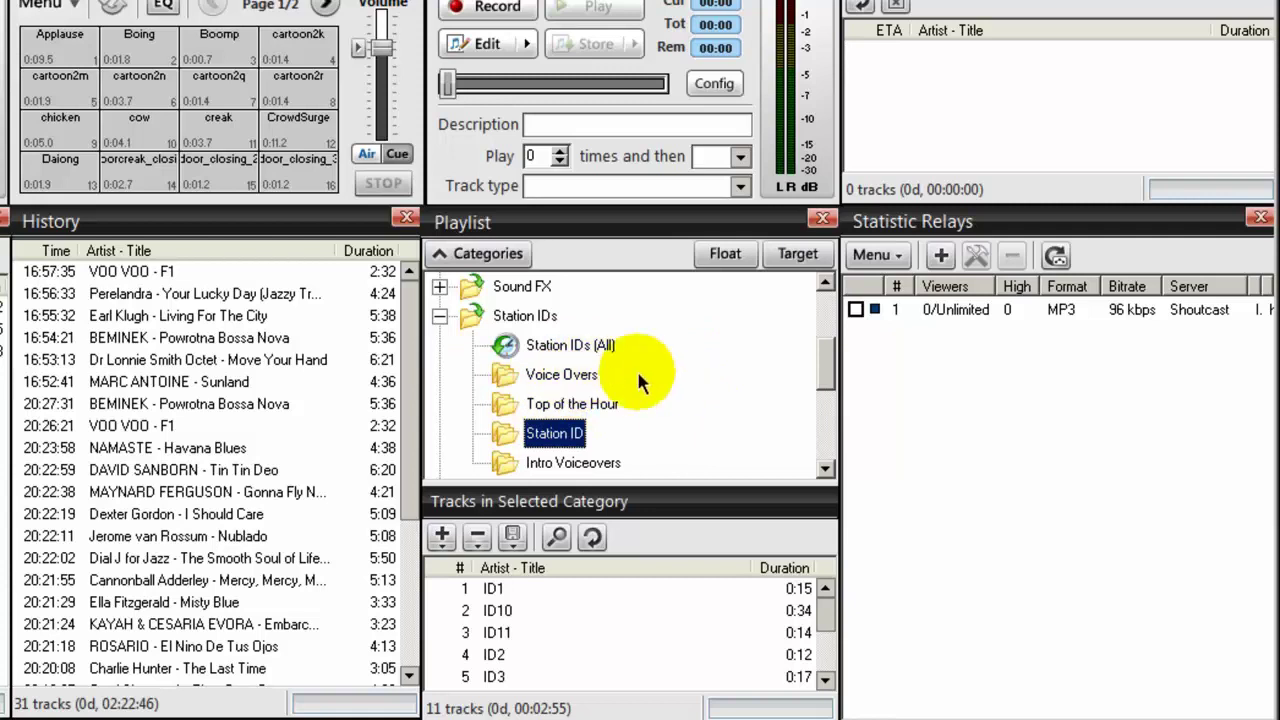
- Delete the Voice Overs, Top of the Hour and Station ID categories, confirming each warning
left_click(507, 383)
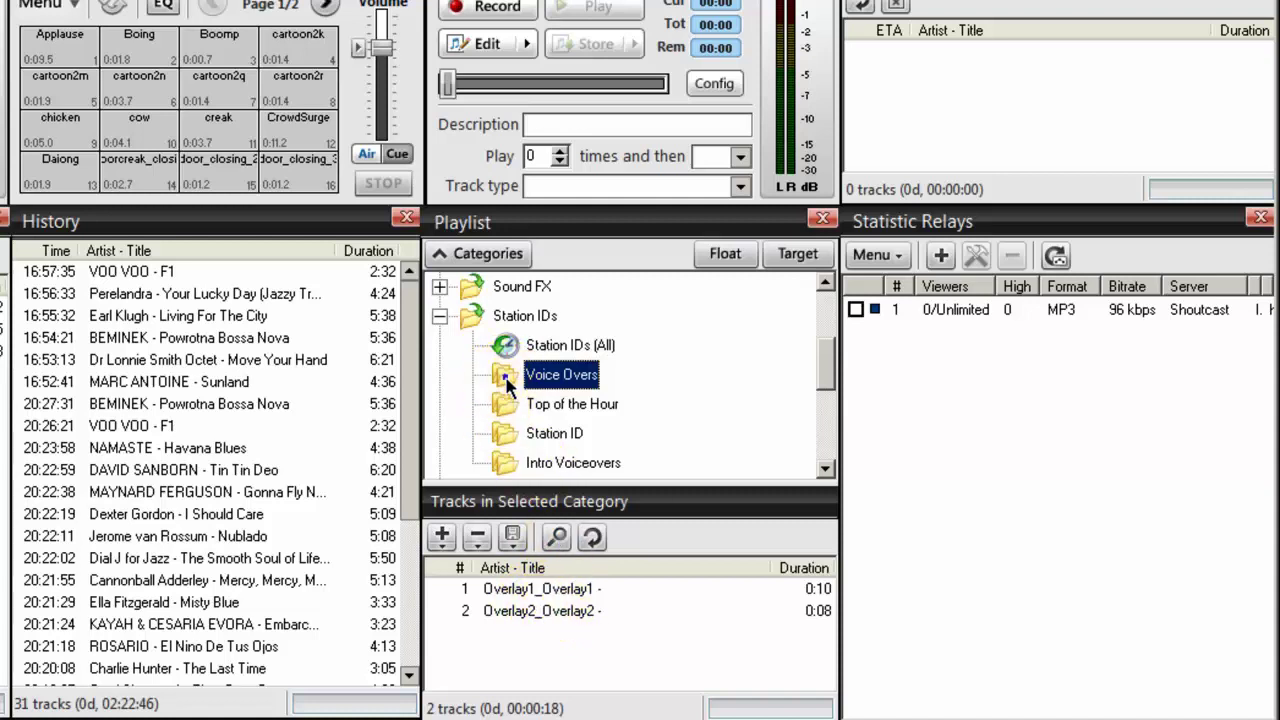
right_click(507, 383)
left_click(552, 414)
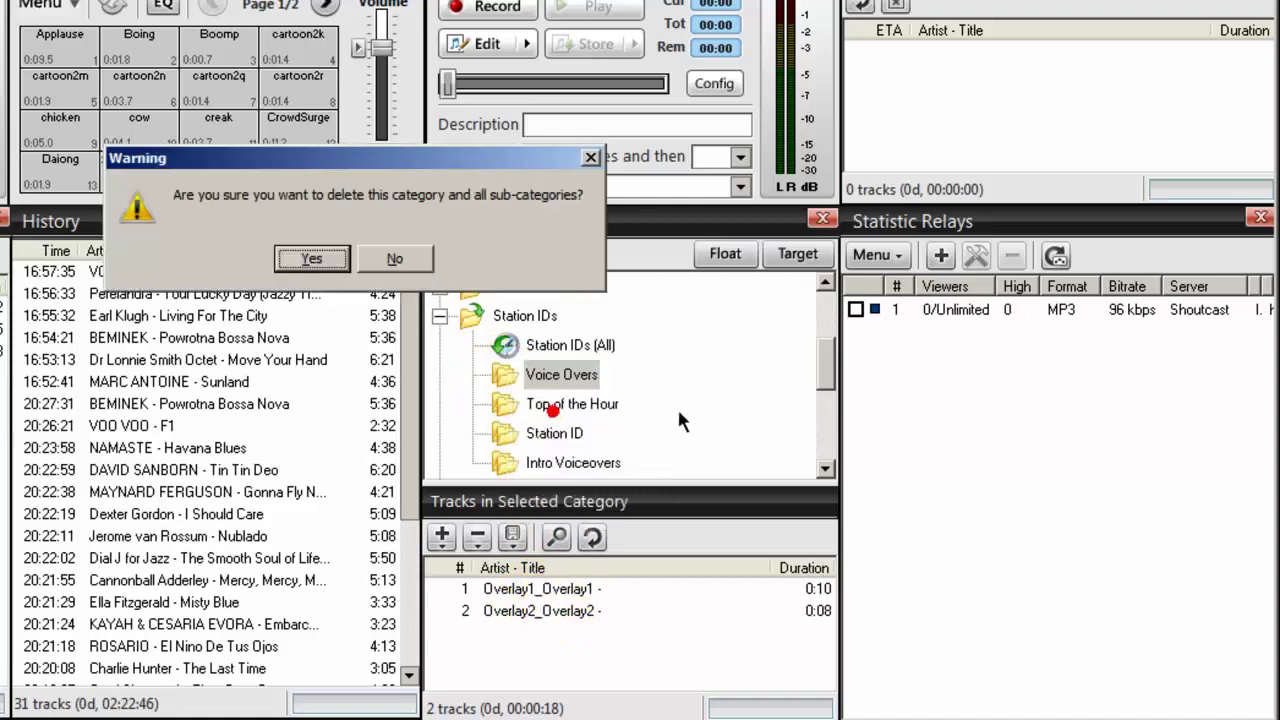
left_click(330, 259)
right_click(523, 377)
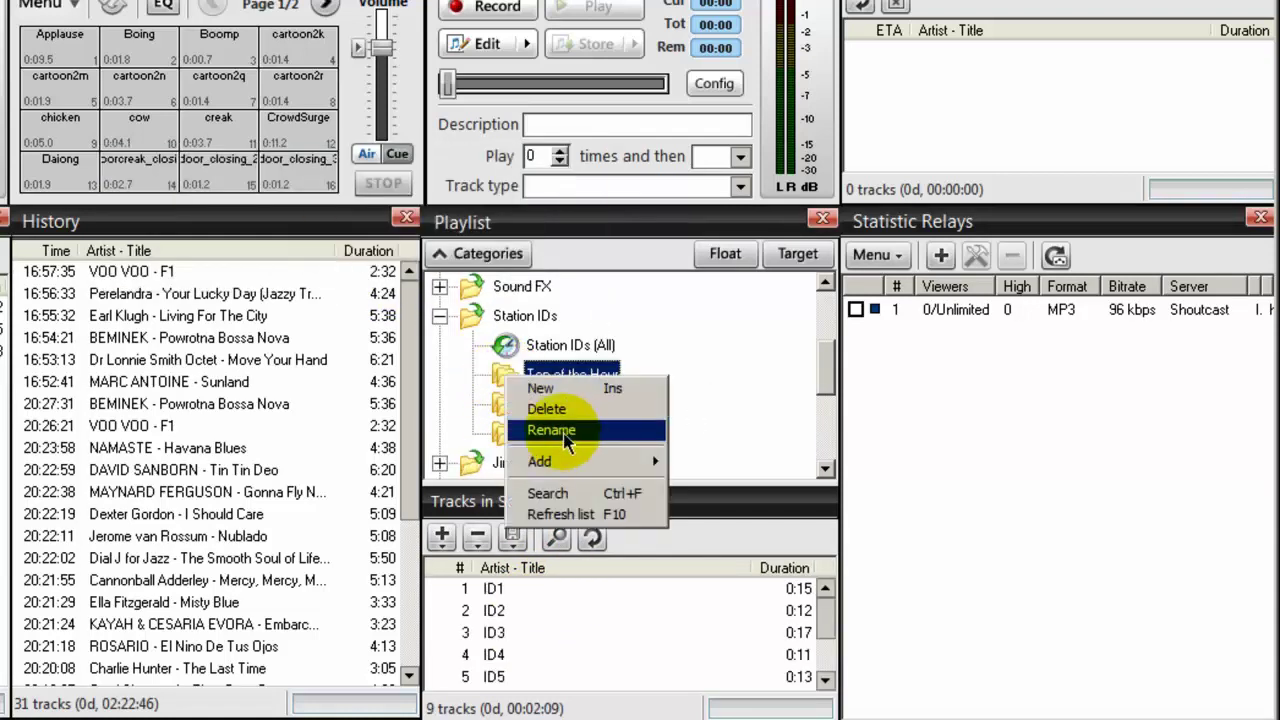
left_click(559, 414)
left_click(318, 258)
right_click(513, 376)
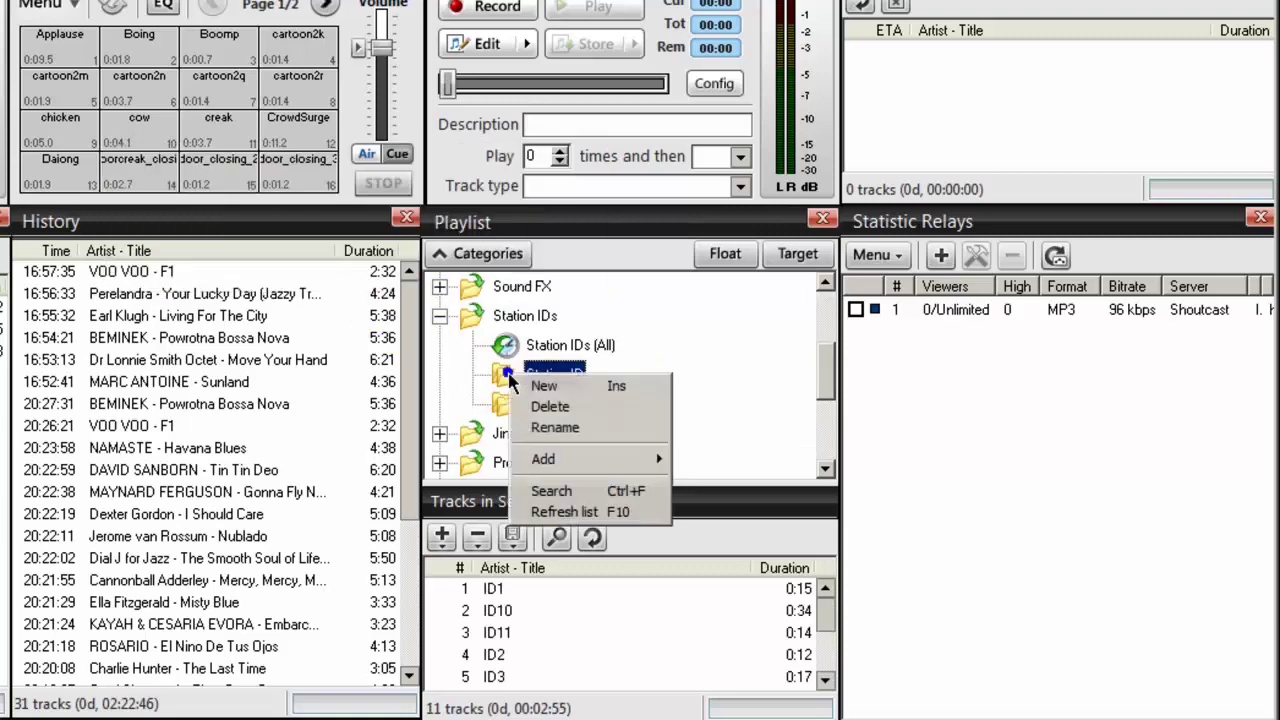
left_click(549, 407)
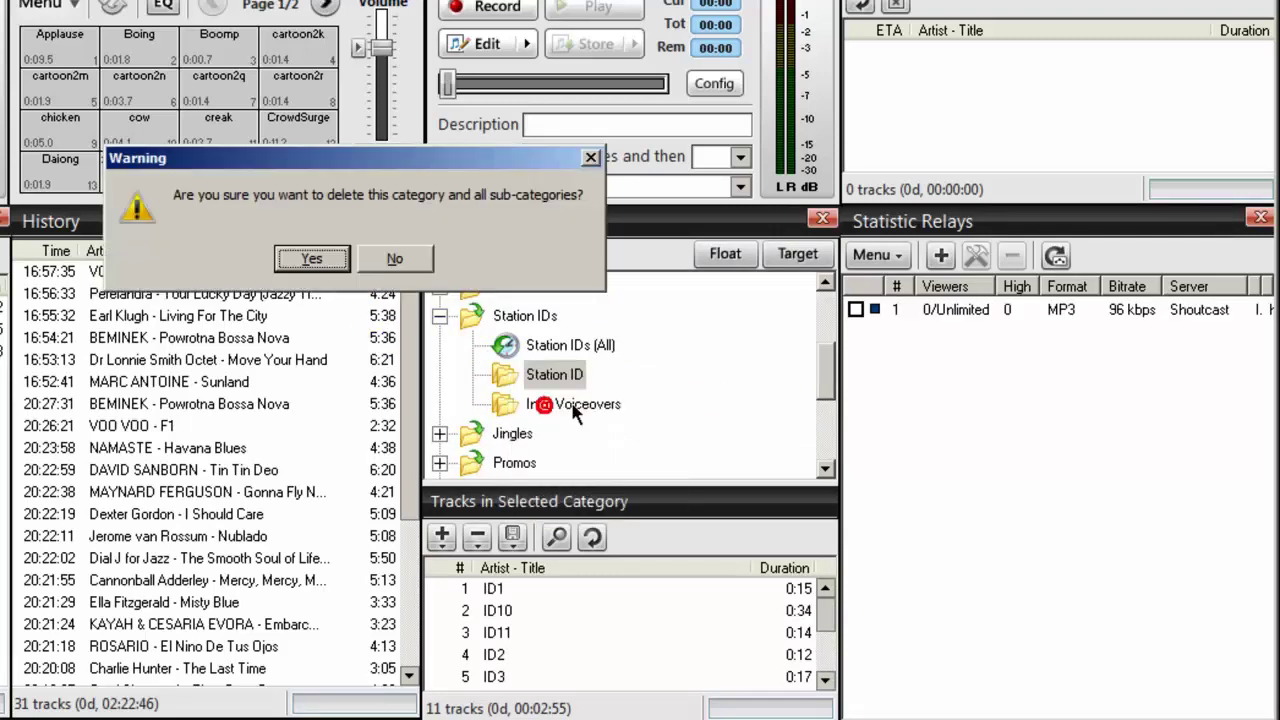
left_click(318, 259)
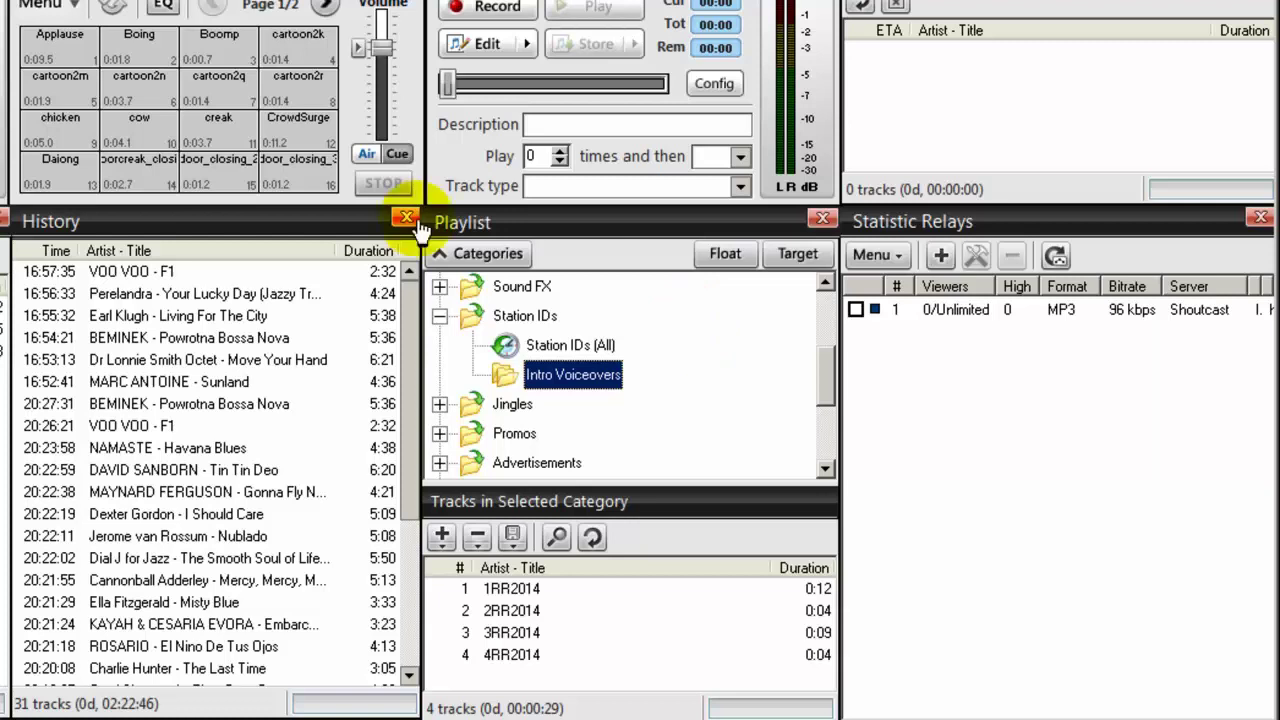
- Create a new subcategory named Voice Overs under Station IDs
left_click(474, 320)
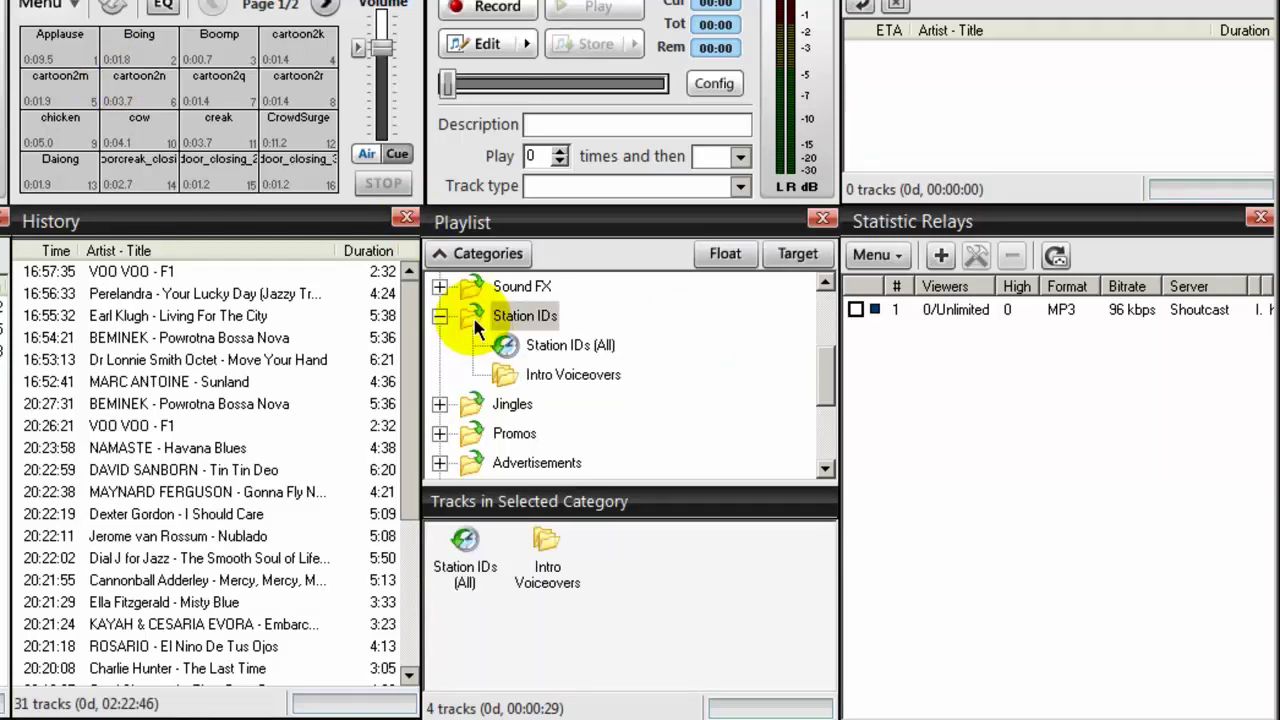
right_click(474, 320)
left_click(506, 330)
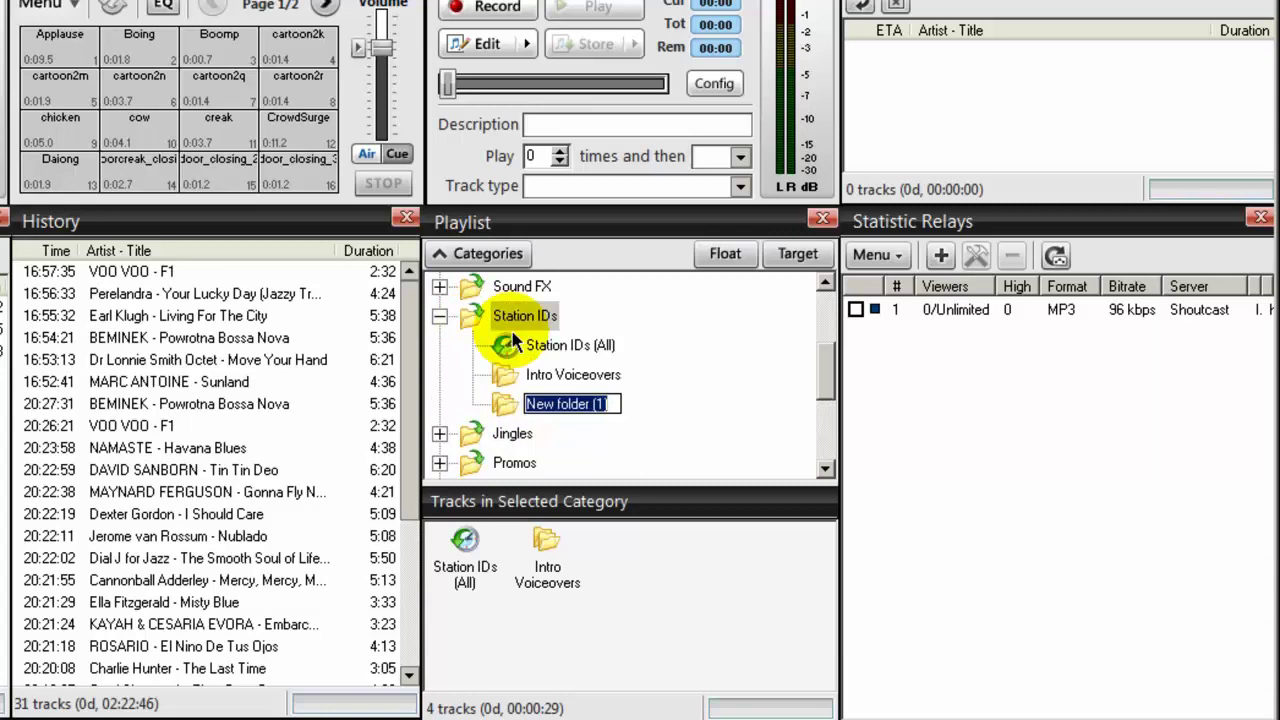
type("Voice Overs")
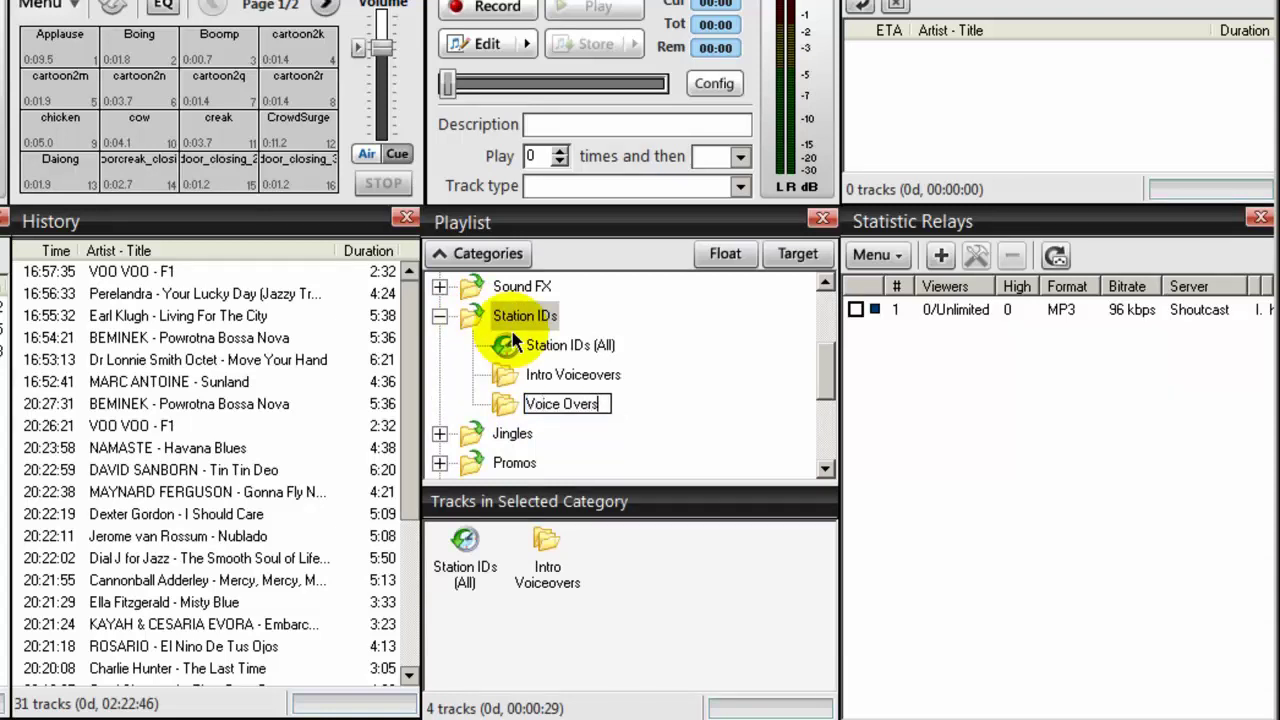
left_click(515, 403)
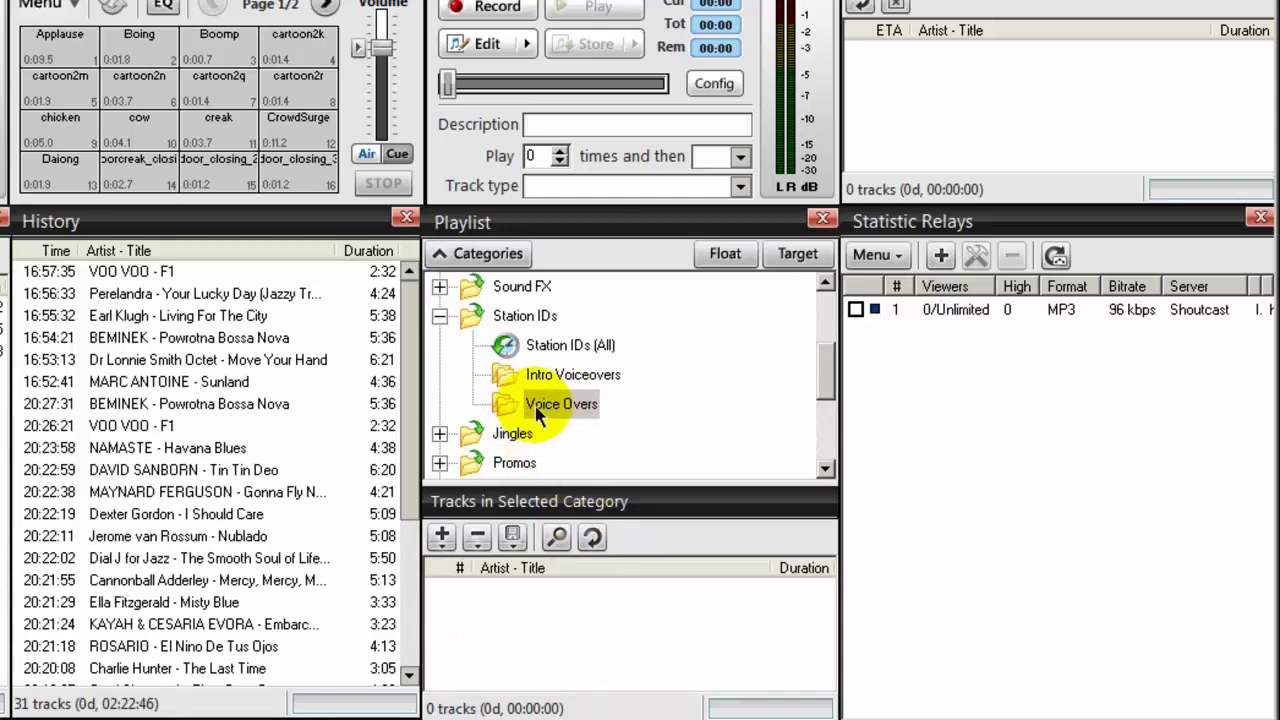
- Import the Voice Overs.m3u backup playlist into Voice Overs, restoring its two overlay tracks
left_click(503, 405)
right_click(505, 410)
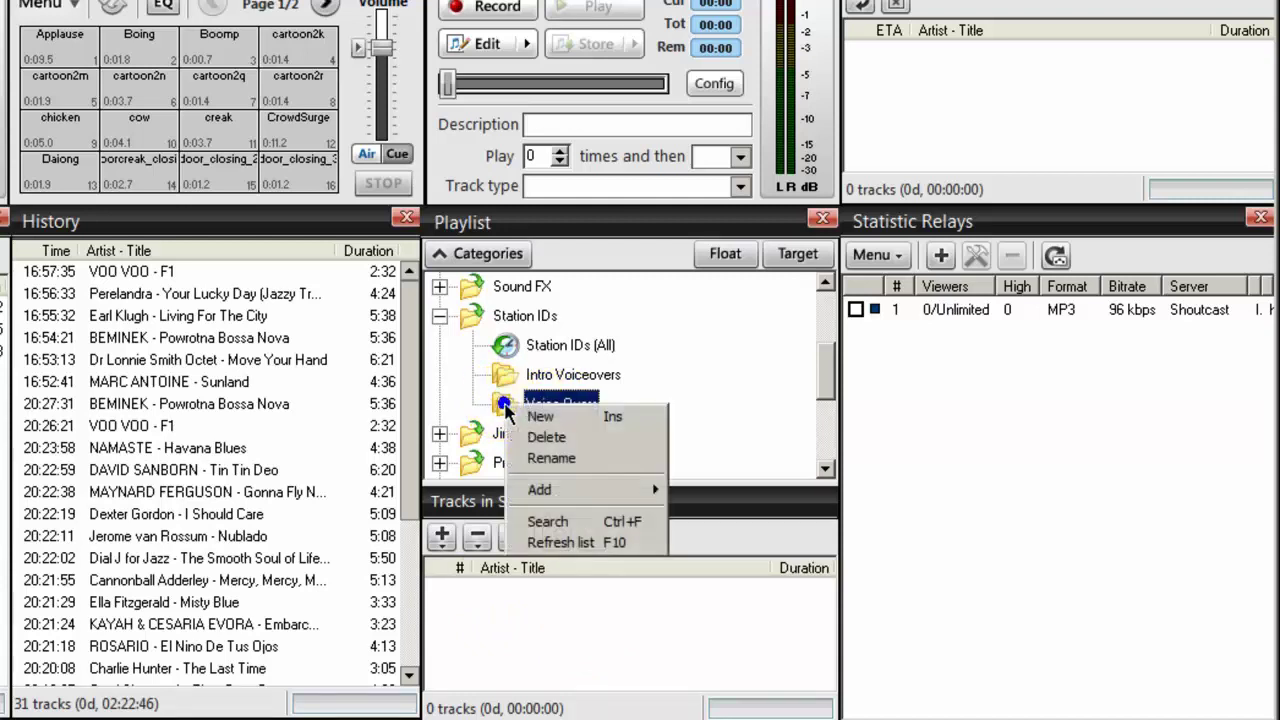
mouse_move(634, 490)
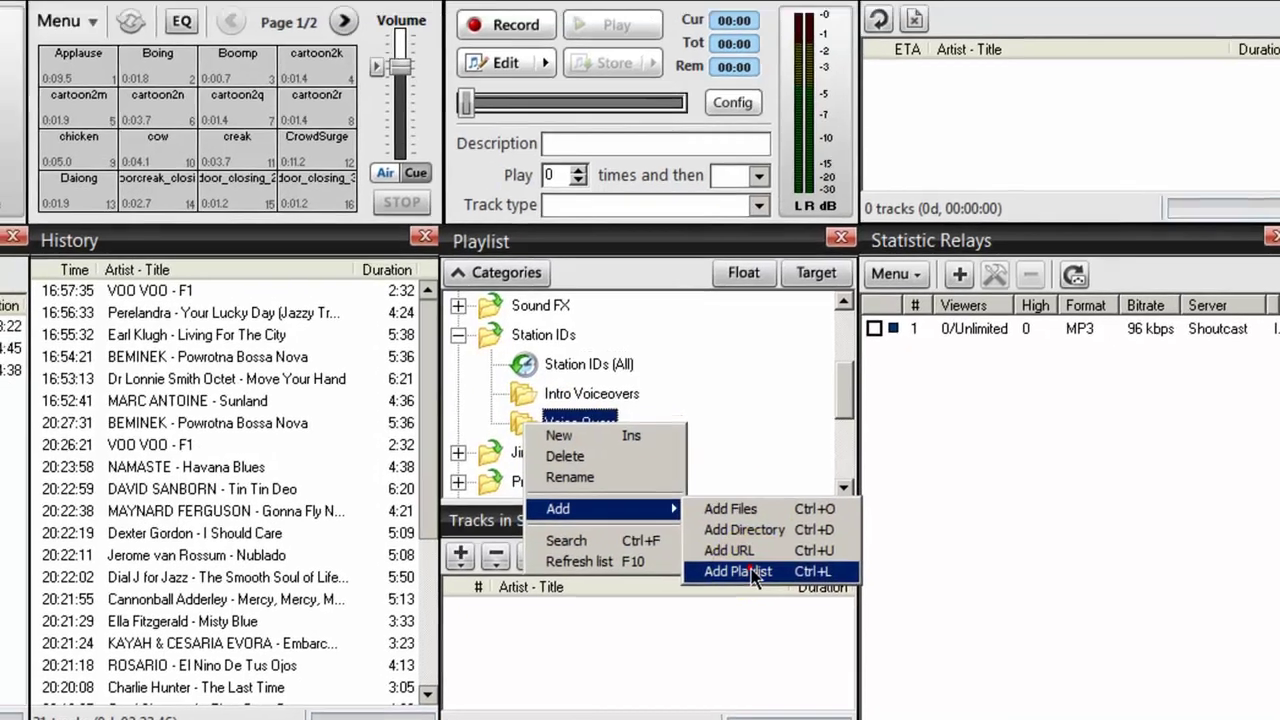
left_click(737, 555)
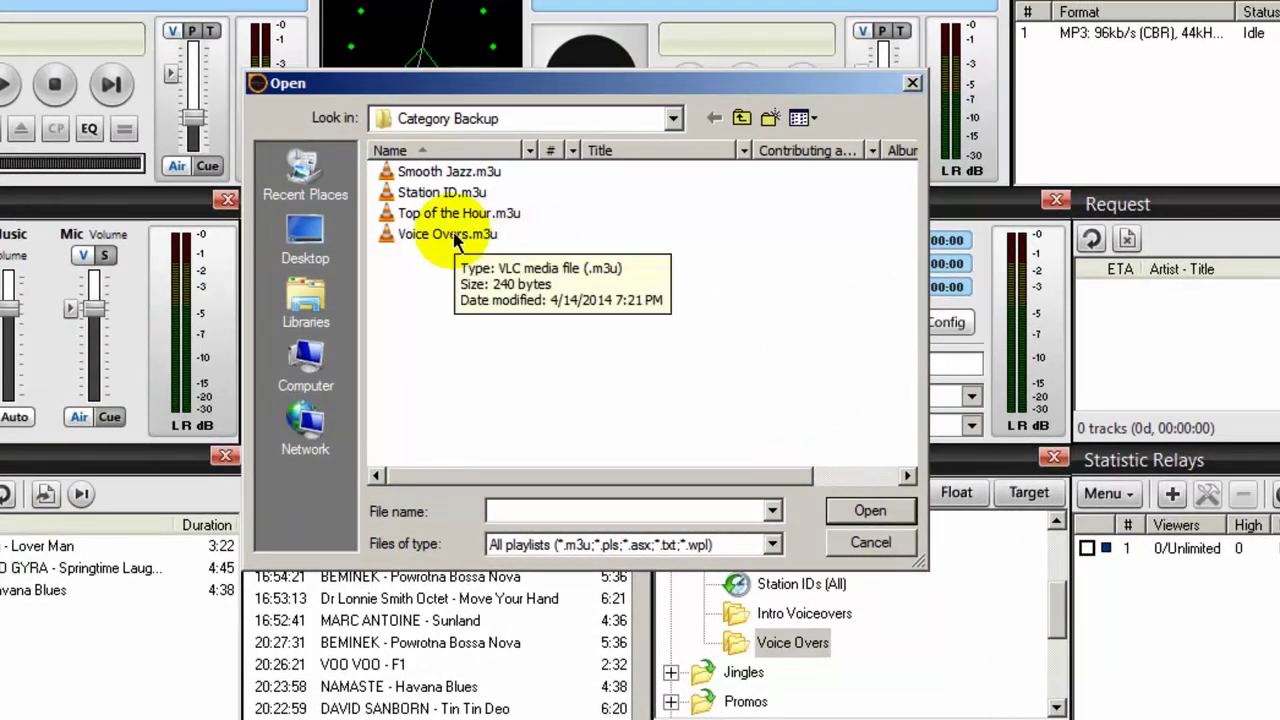
left_click(448, 234)
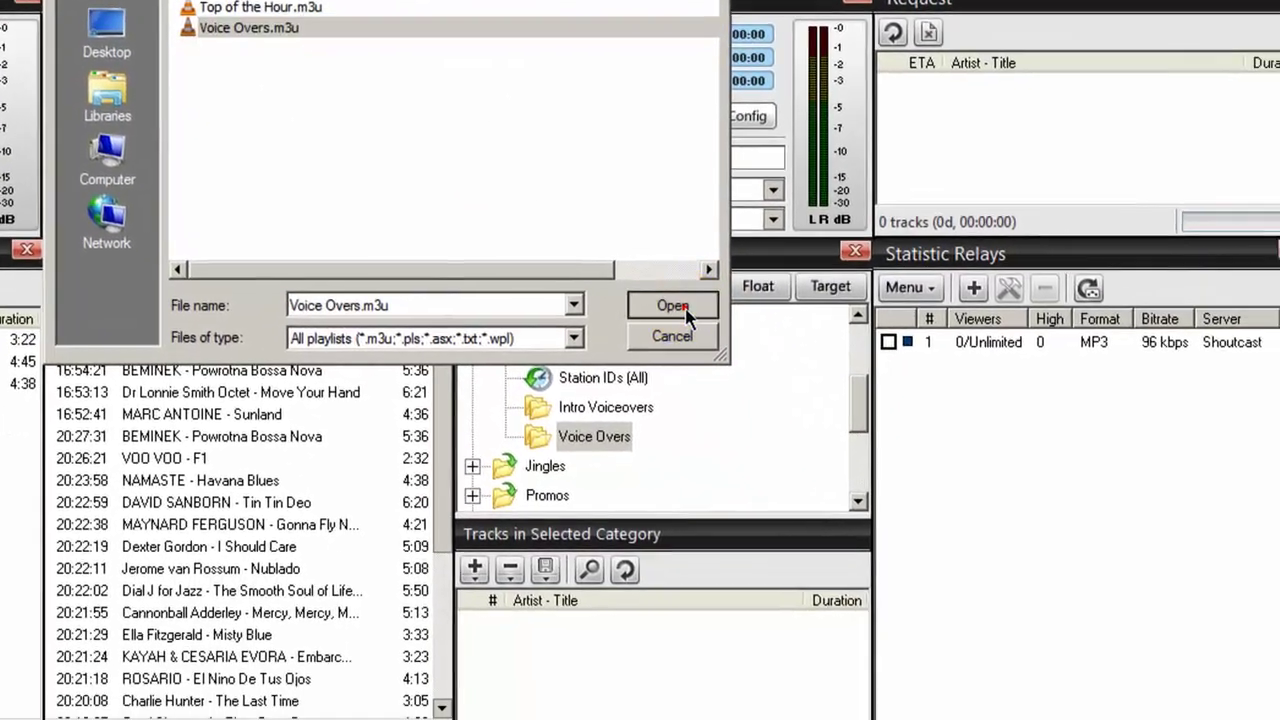
left_click(870, 511)
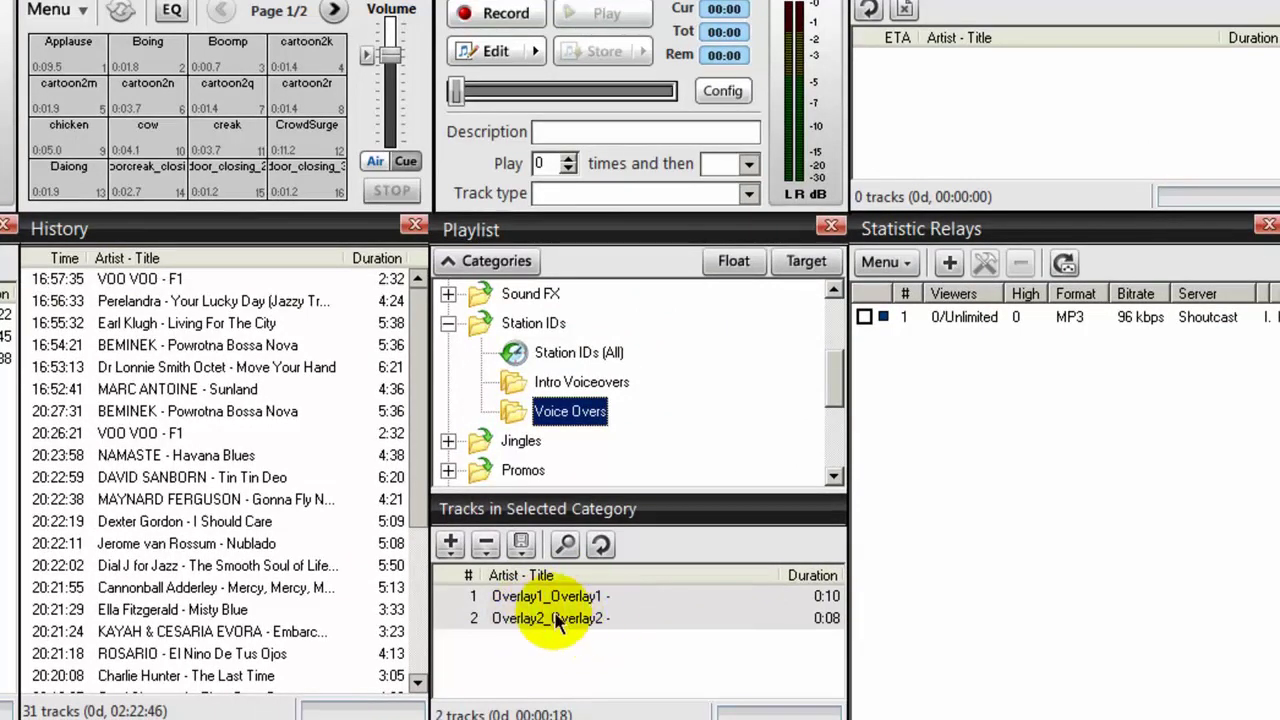
- Create a new subcategory named Station ID under Station IDs
left_click(478, 322)
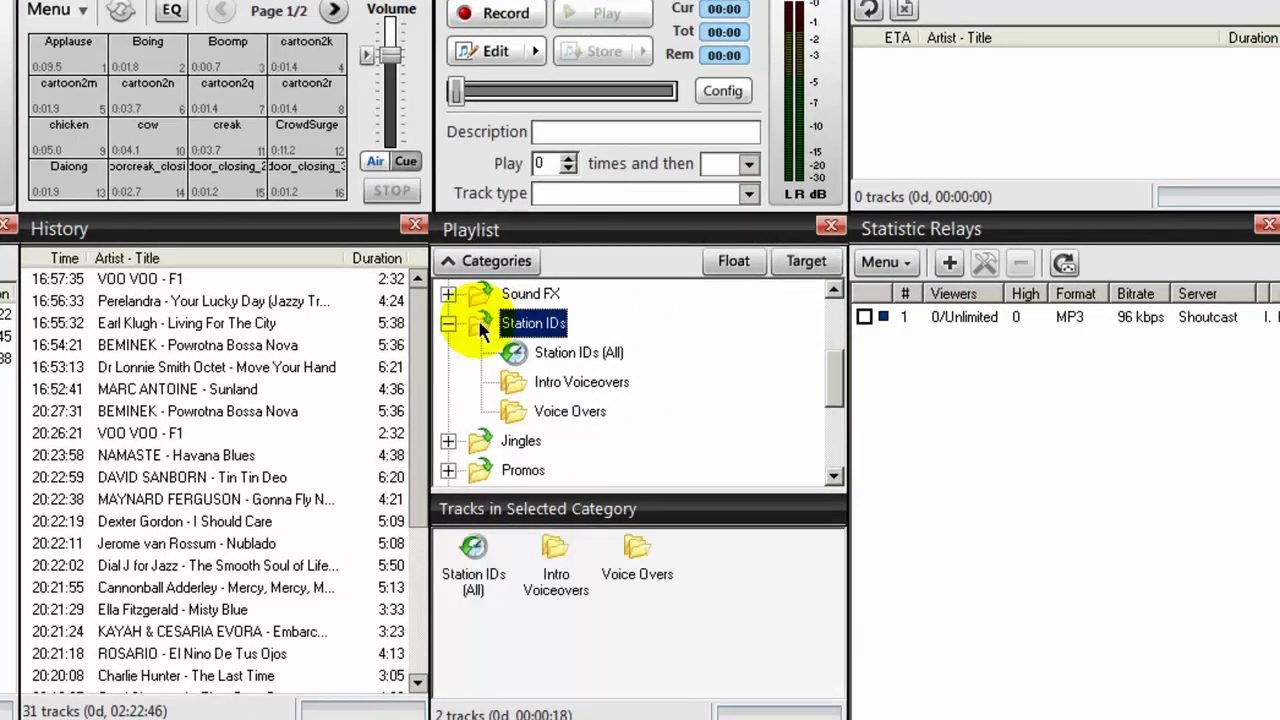
right_click(476, 320)
left_click(524, 339)
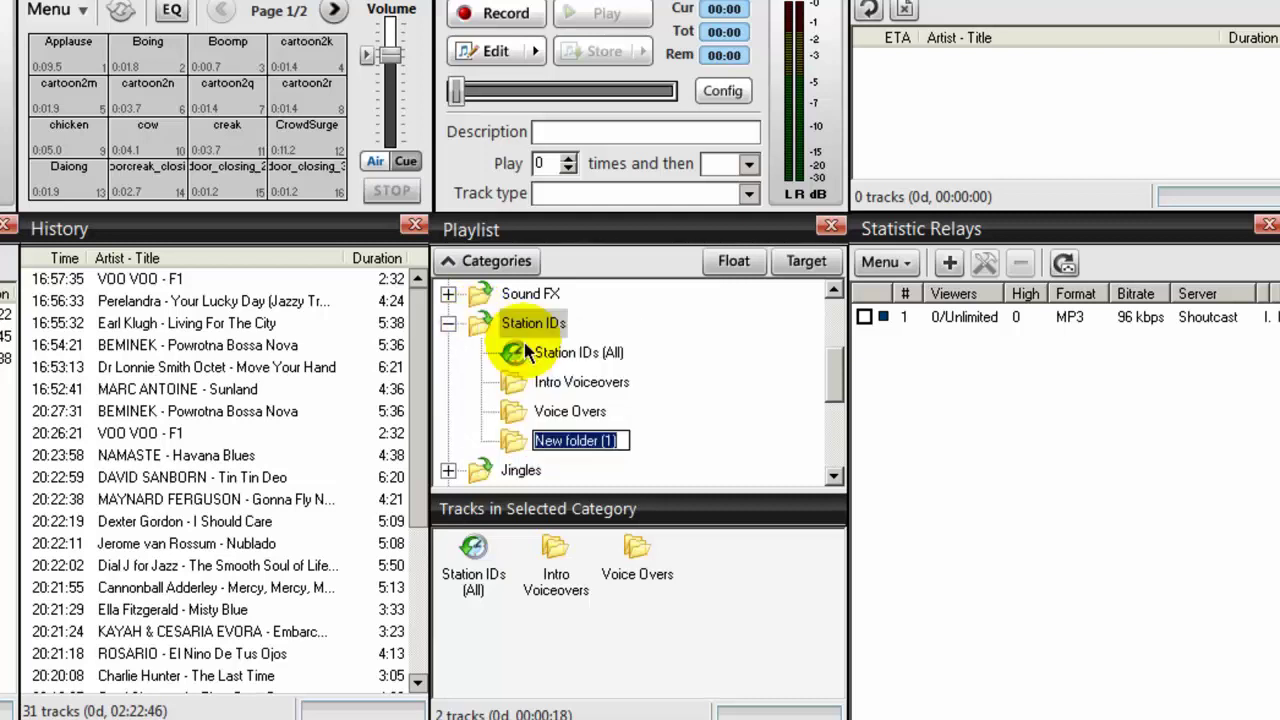
type("Station ID")
left_click(723, 423)
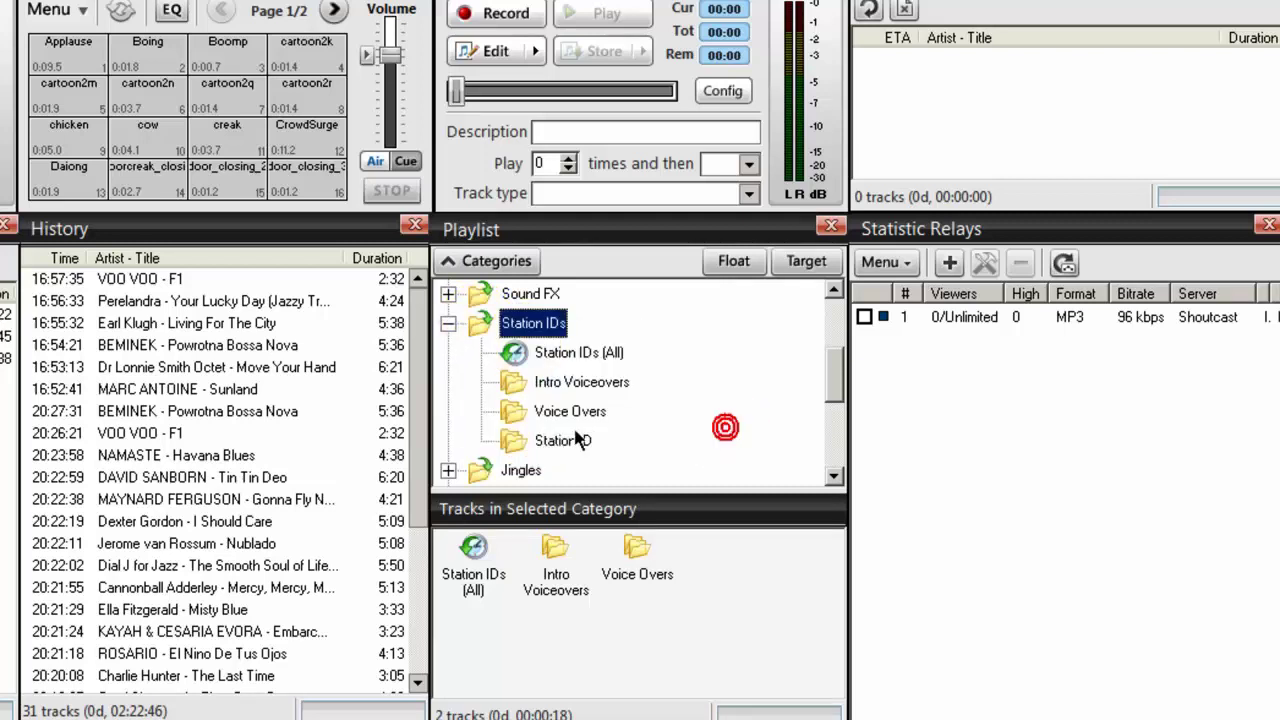
- Load the 11 tracks from Station ID.m3u into the Station ID category
right_click(519, 447)
mouse_move(577, 535)
left_click(732, 588)
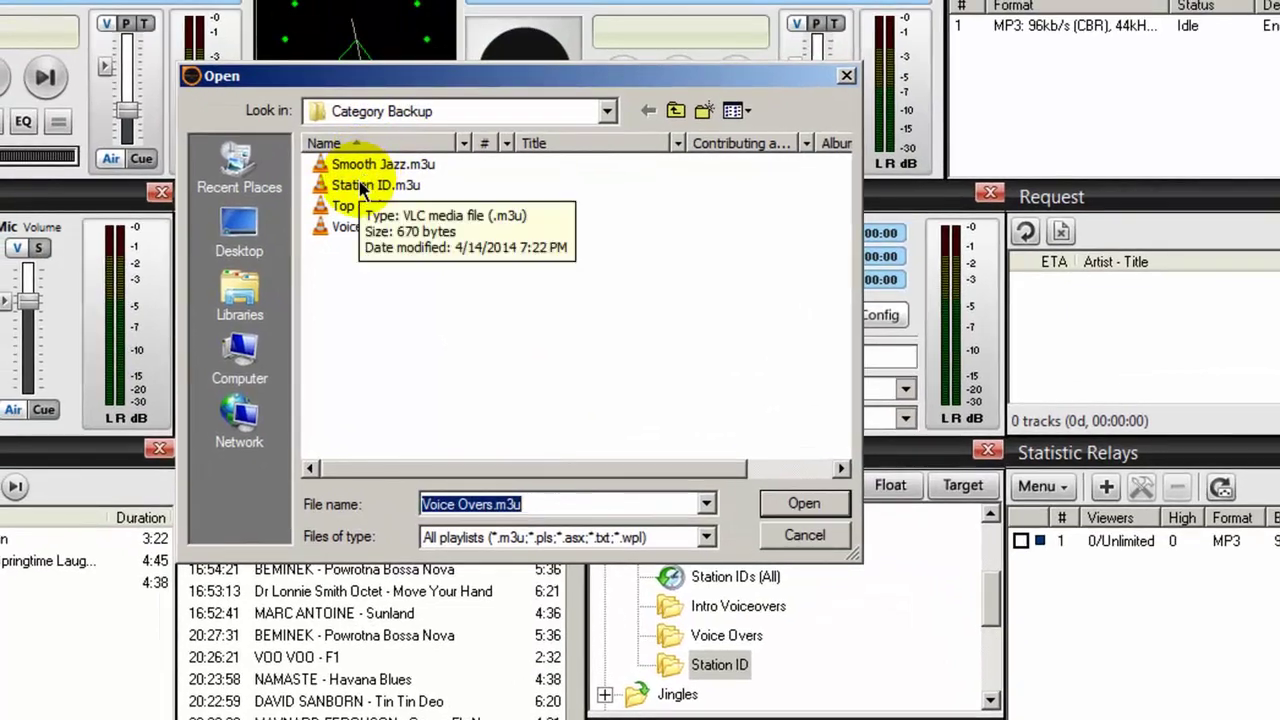
left_click(362, 186)
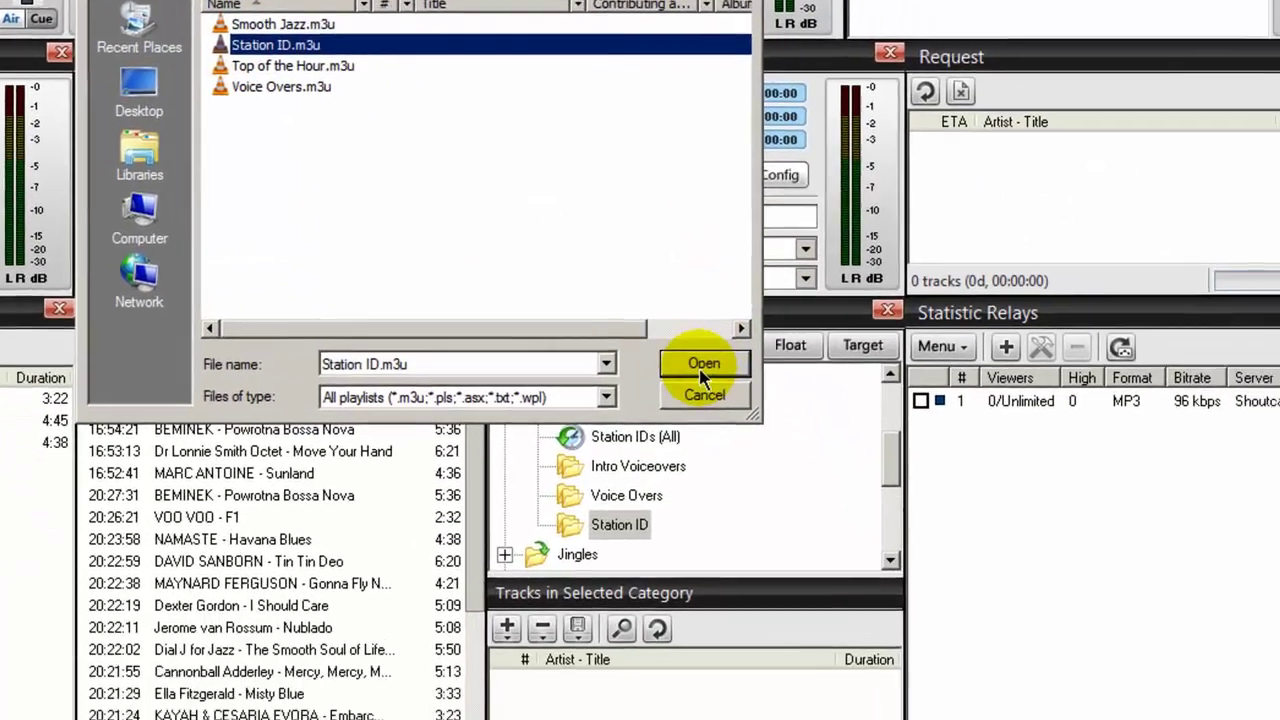
left_click(803, 503)
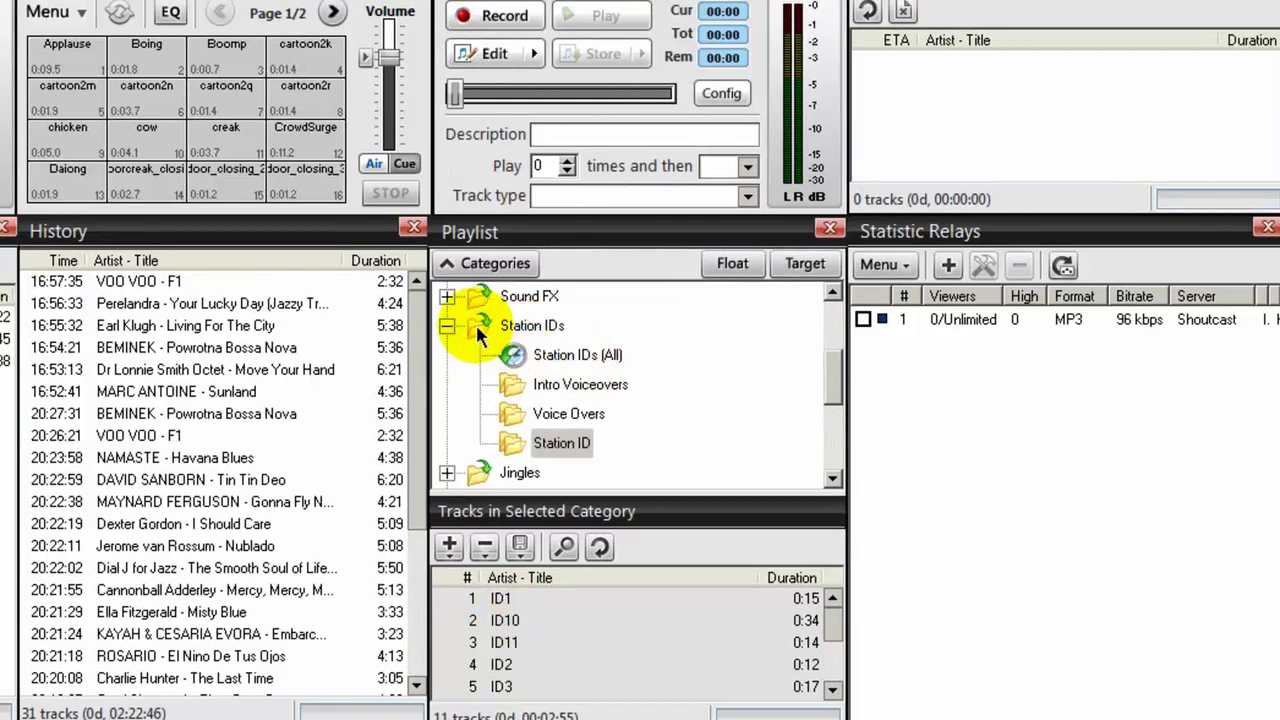
- Add a subcategory named Top of the Hour under Station IDs
left_click(479, 327)
key("Insert")
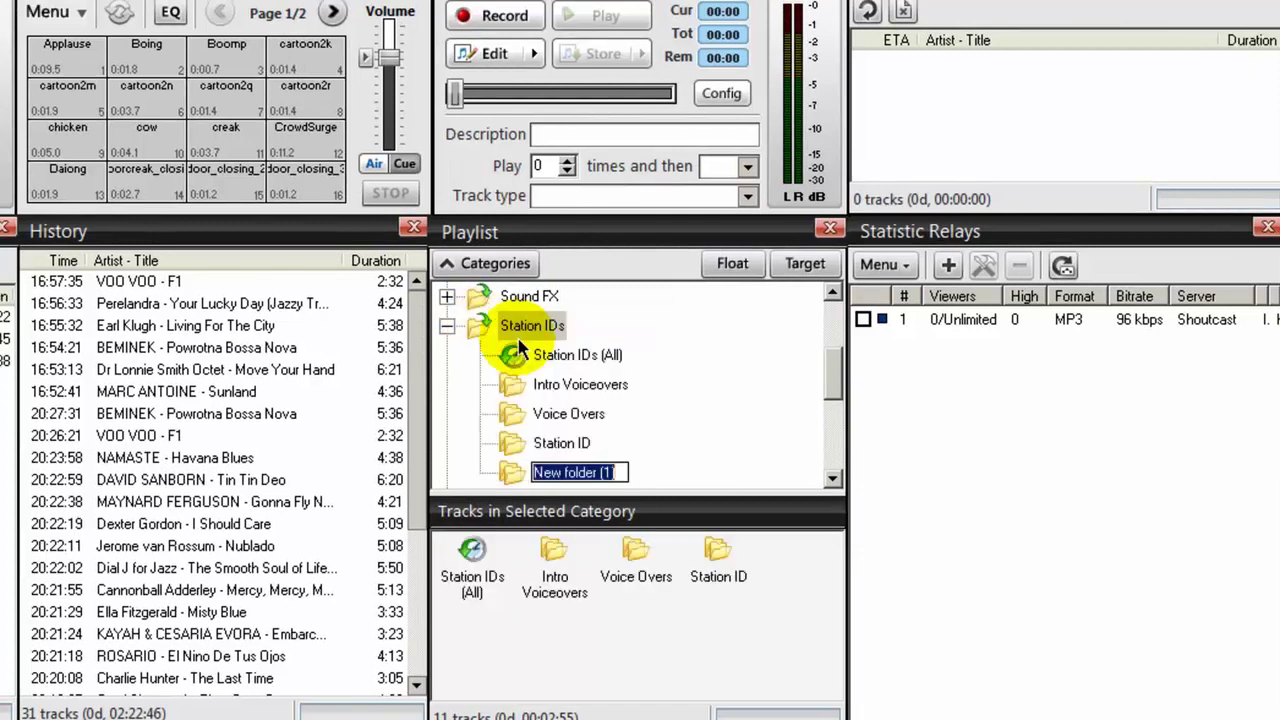
type("Top of the Hour")
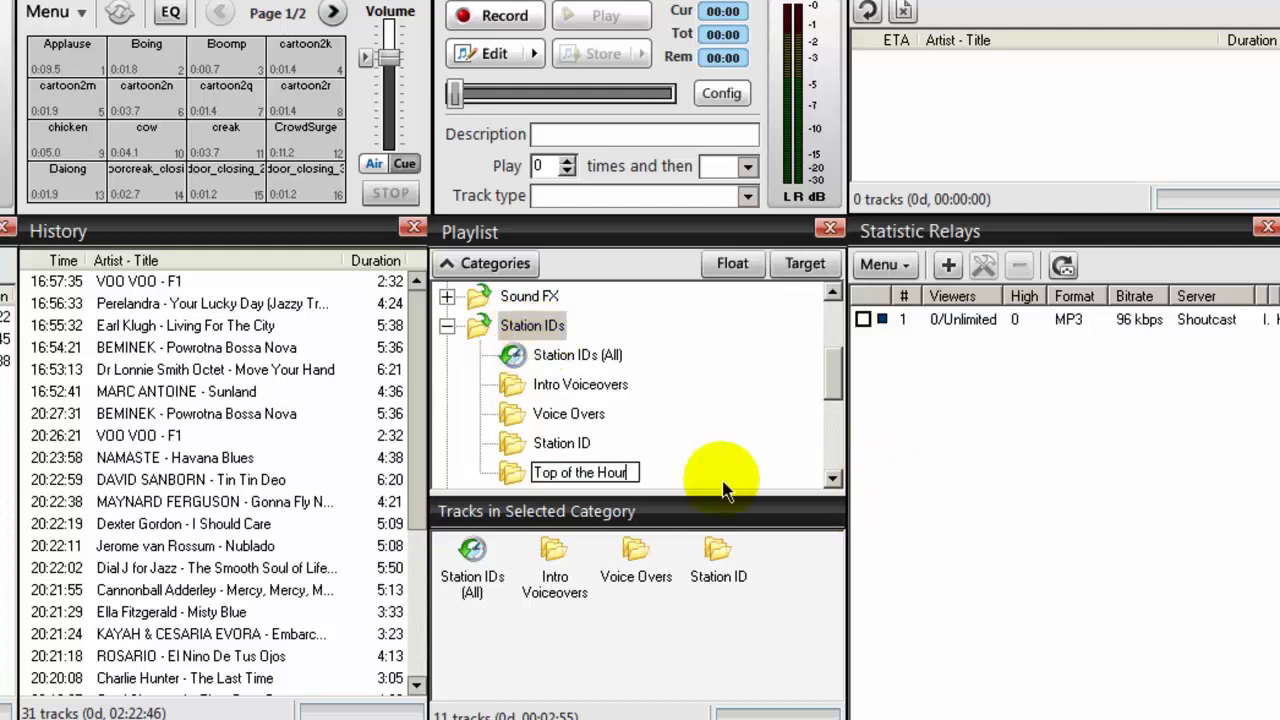
left_click(694, 451)
- Import Top of the Hour.m3u from Category Backup, loading its 9 ID tracks
right_click(507, 476)
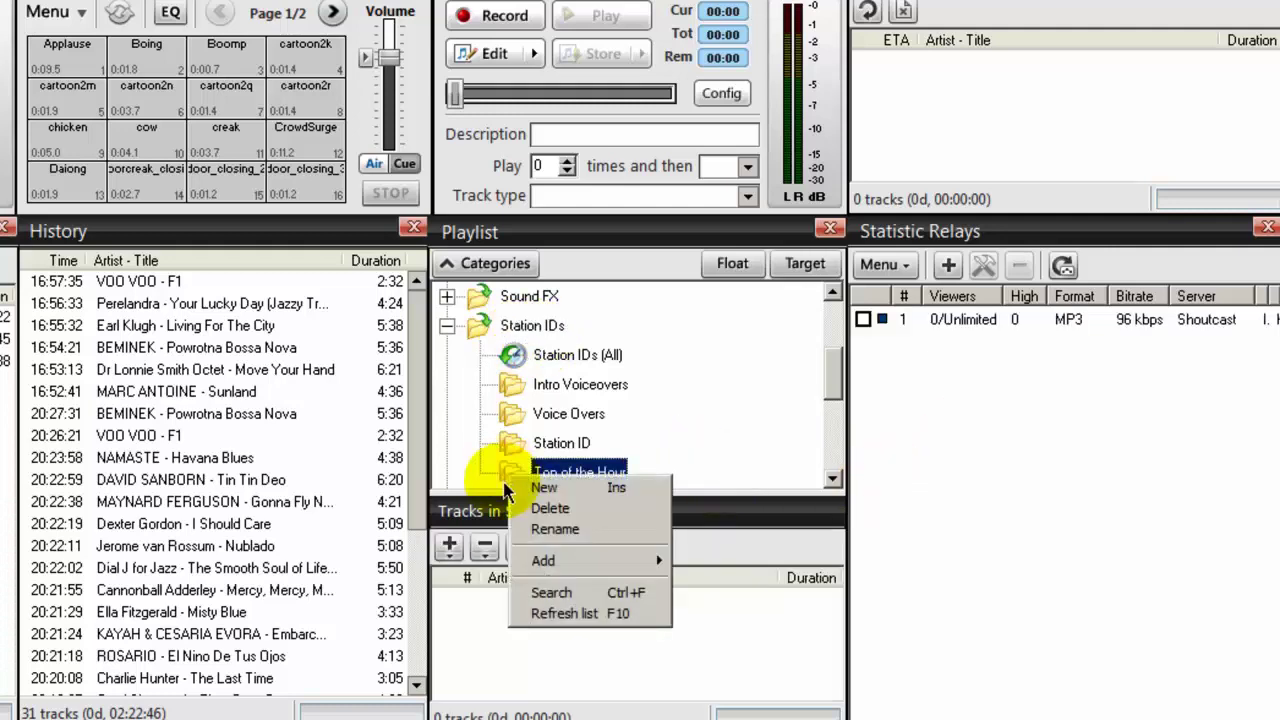
mouse_move(580, 560)
left_click(737, 627)
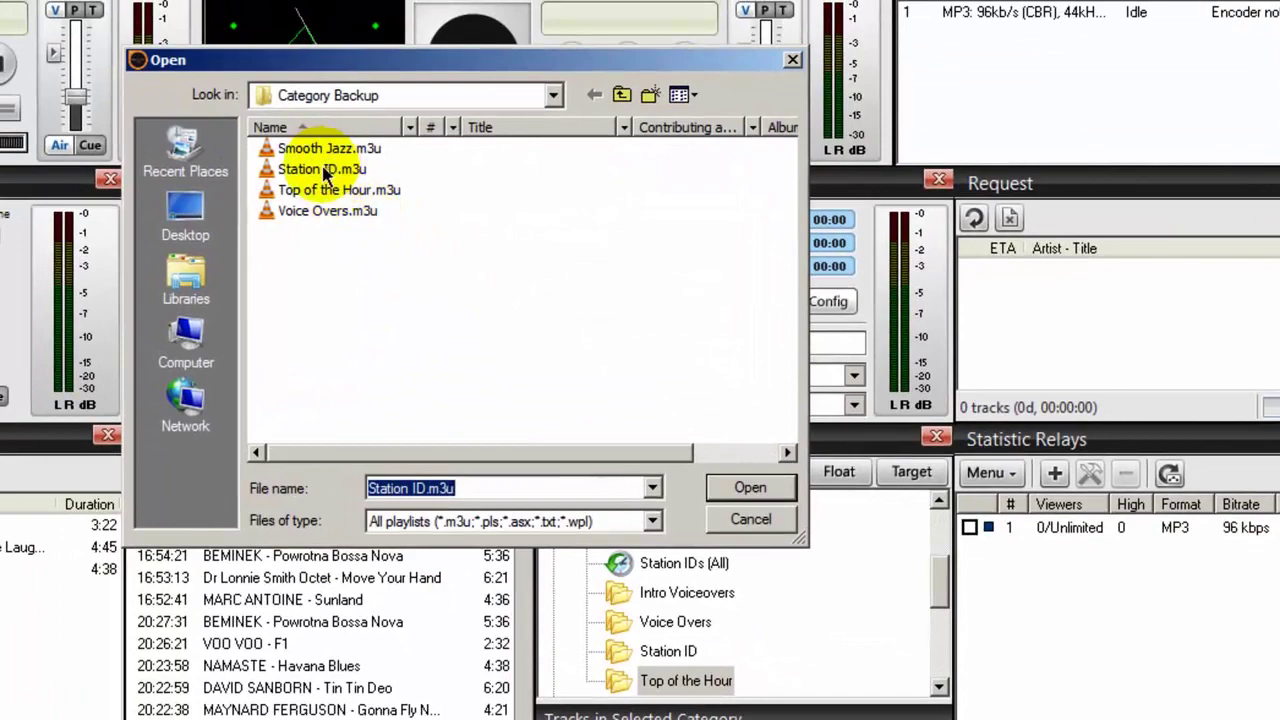
left_click(312, 190)
left_click(664, 330)
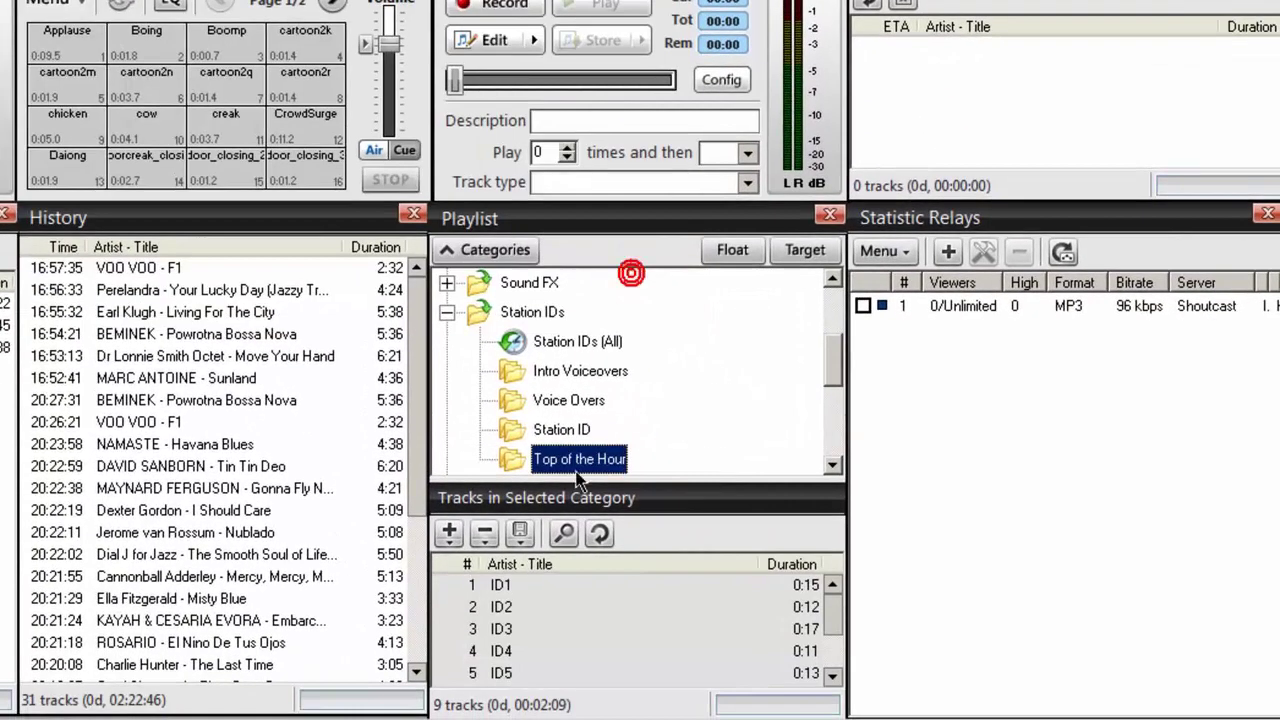